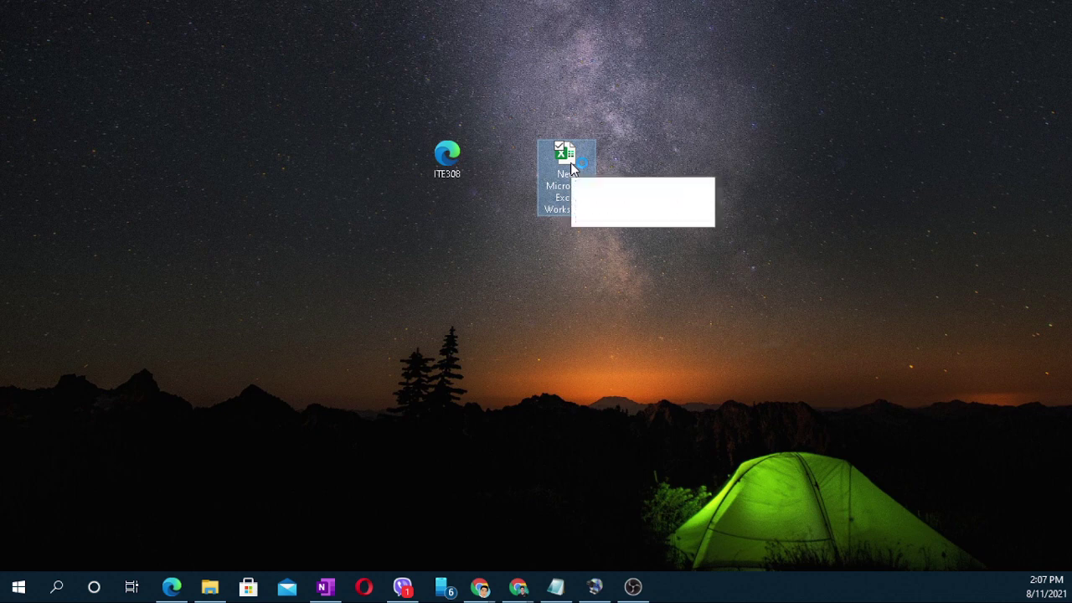
# Step: Open the blank Excel worksheet zoomed in, check the call and PDF, then select C2
pyautogui.click(615, 193)
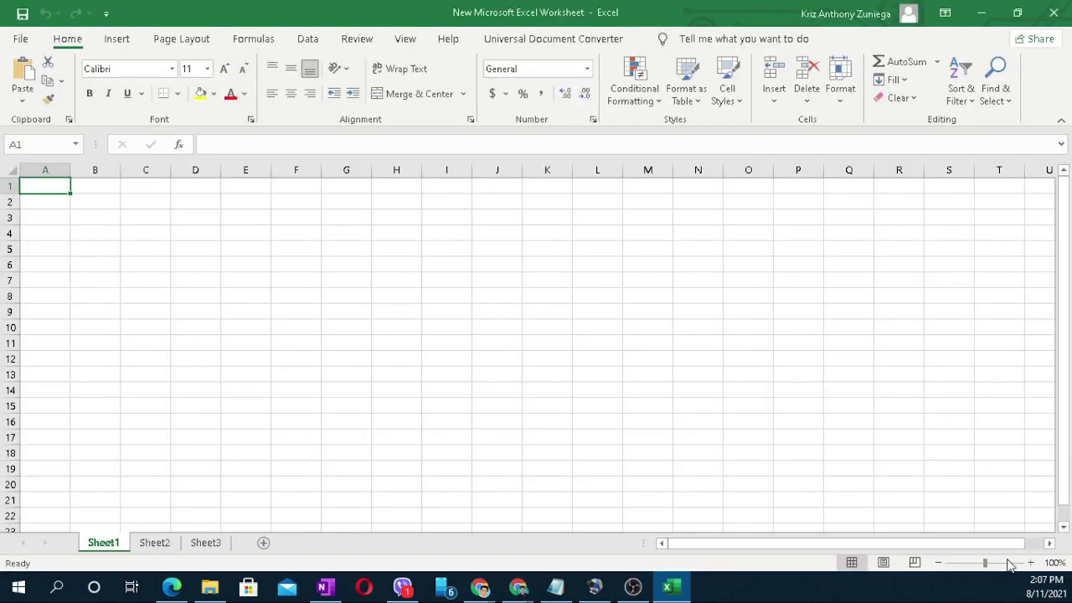
pyautogui.click(1001, 562)
pyautogui.click(167, 294)
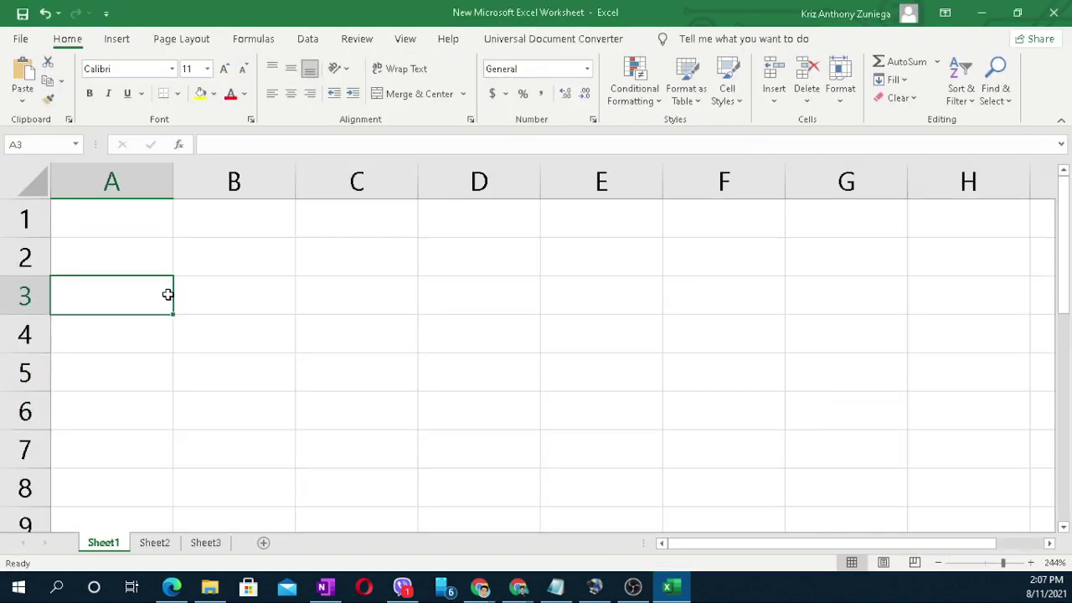
pyautogui.click(302, 246)
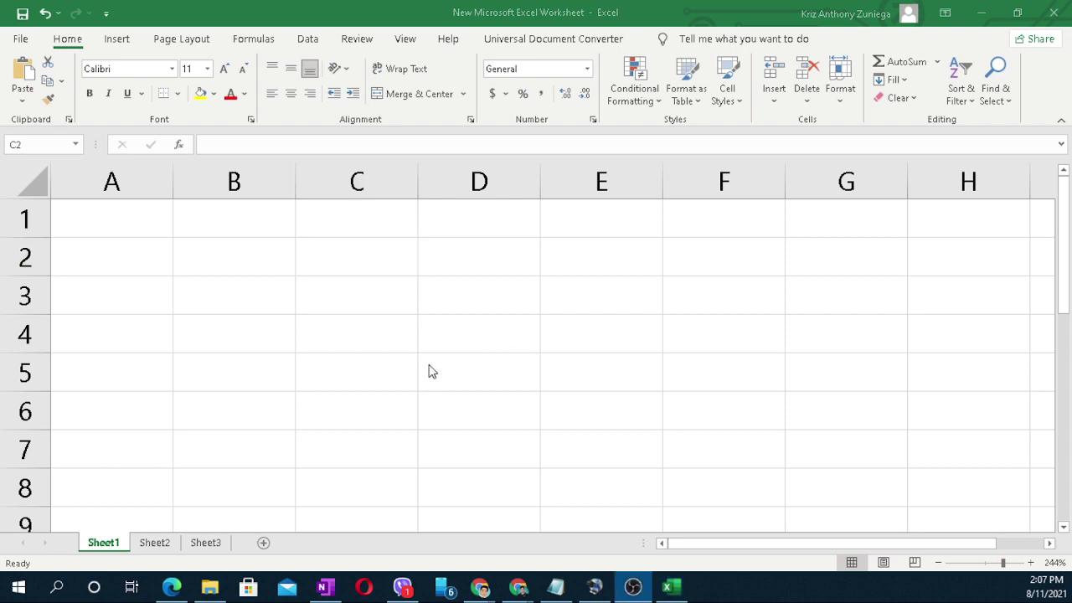
pyautogui.hotkey('alt', 'Tab')
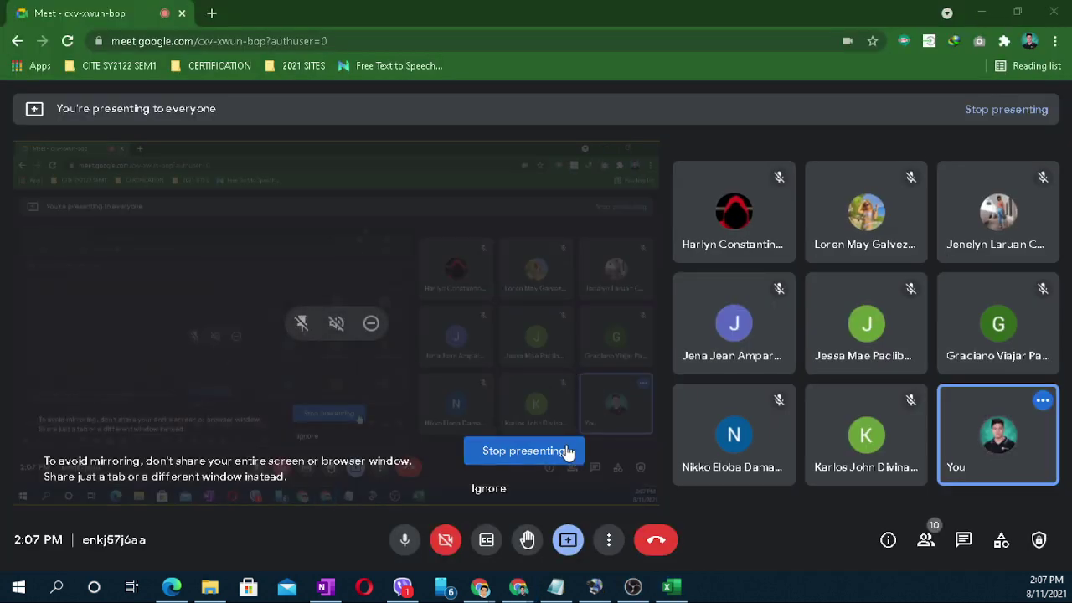
pyautogui.hotkey('alt', 'Tab')
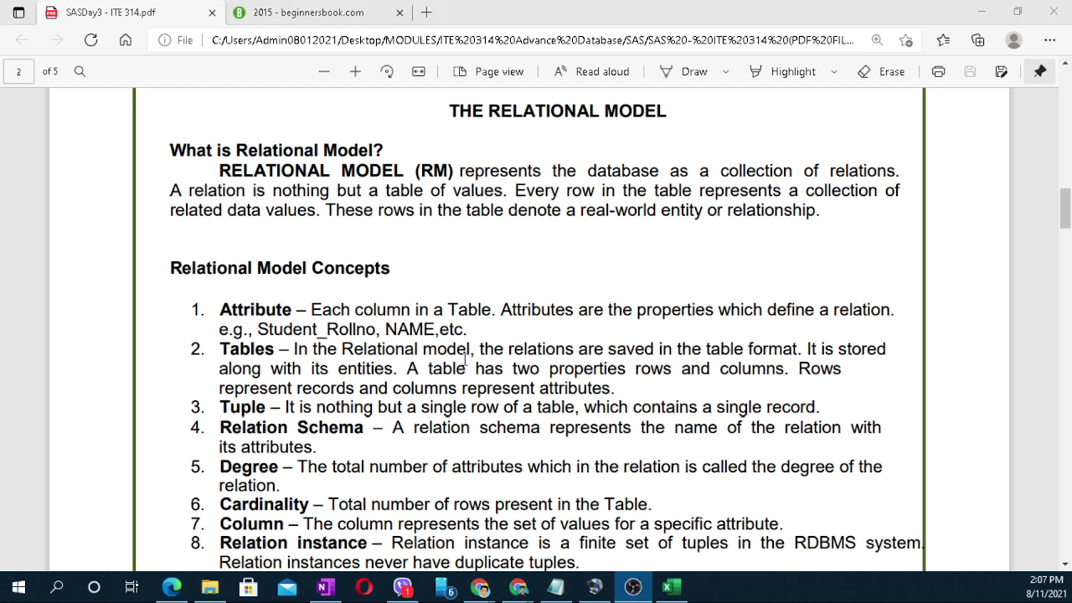
pyautogui.hotkey('alt', 'Tab')
pyautogui.click(490, 279)
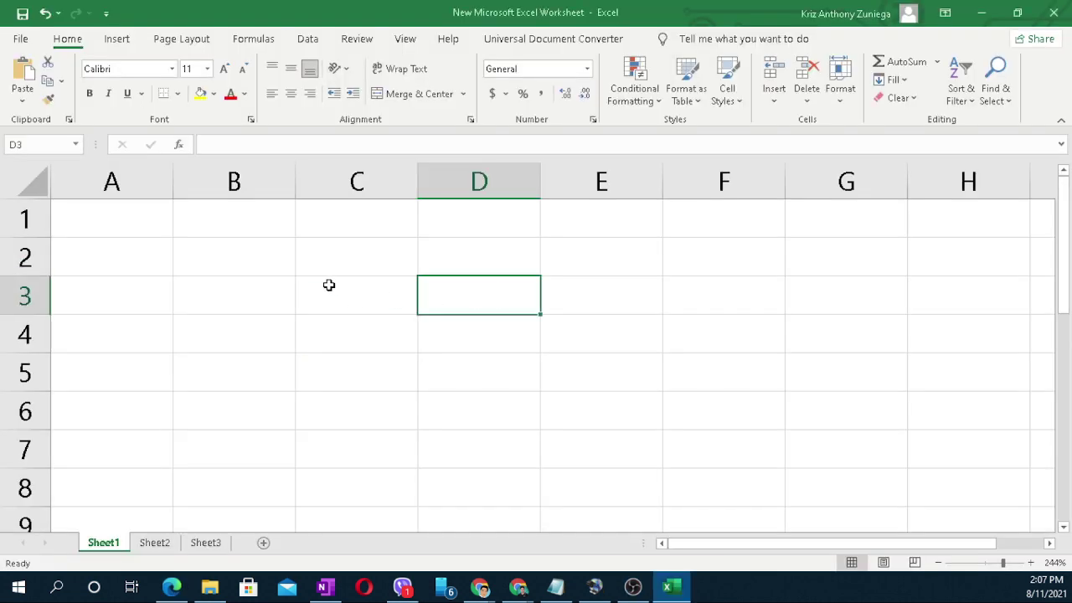
pyautogui.click(334, 266)
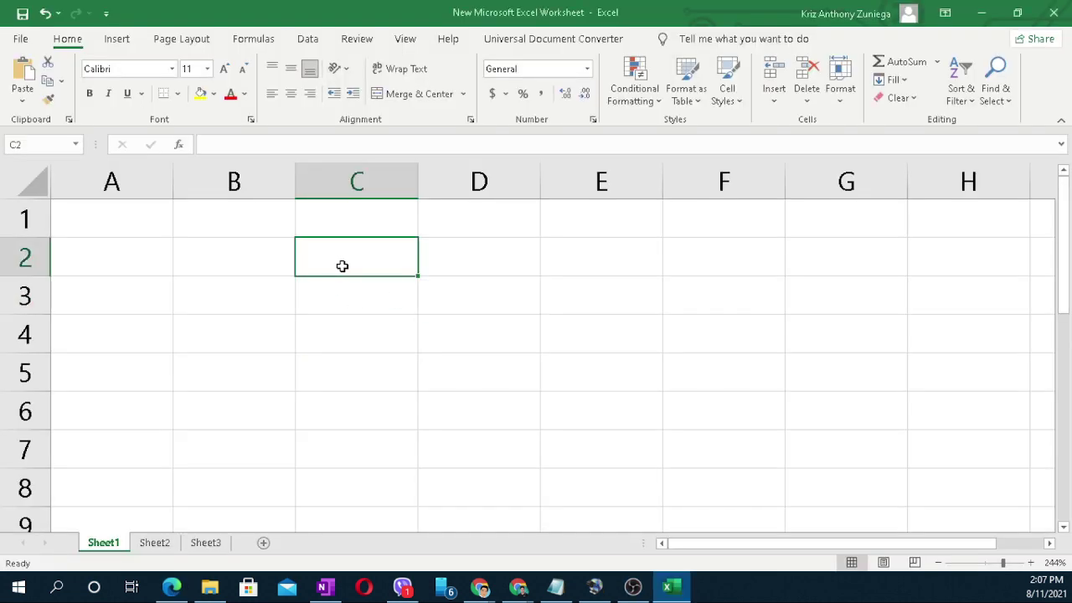
# Step: Enter Tbl_Student in C2 and widen column C to fit it
pyautogui.write('T')
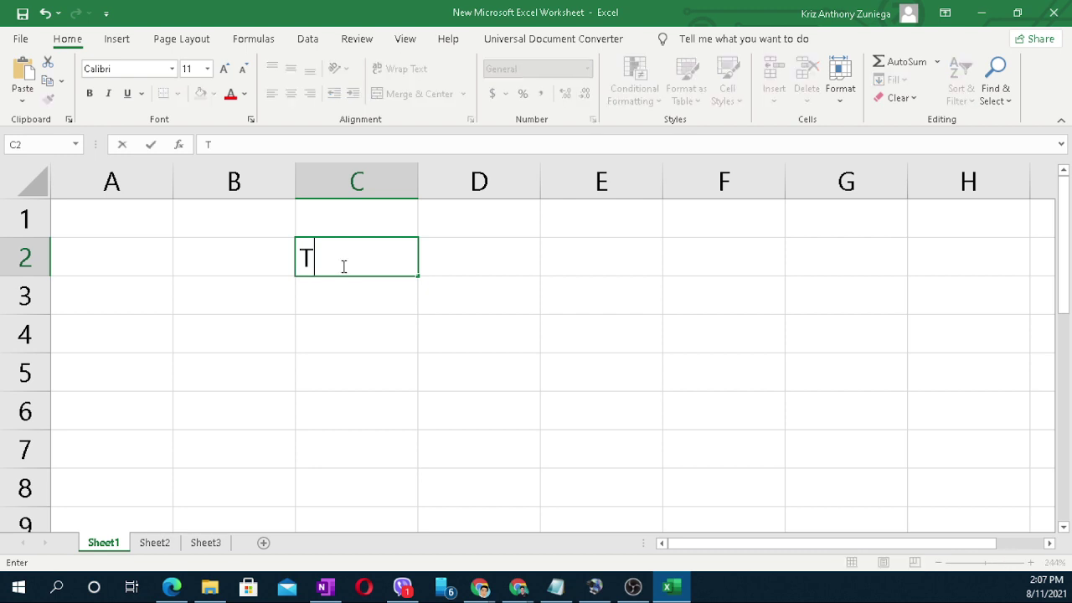
pyautogui.write('bl_Studen')
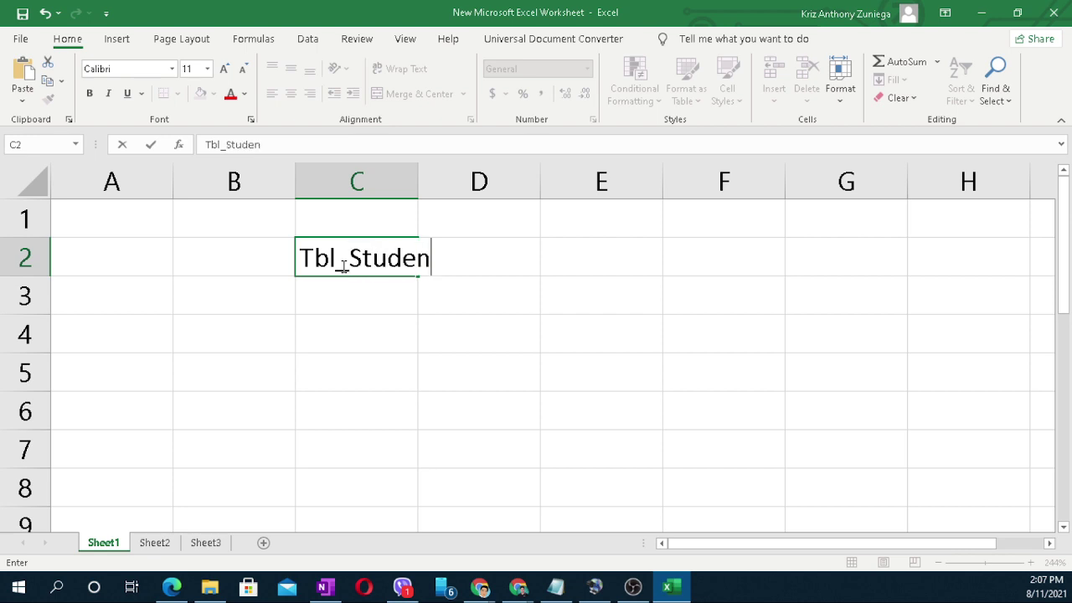
pyautogui.write('t')
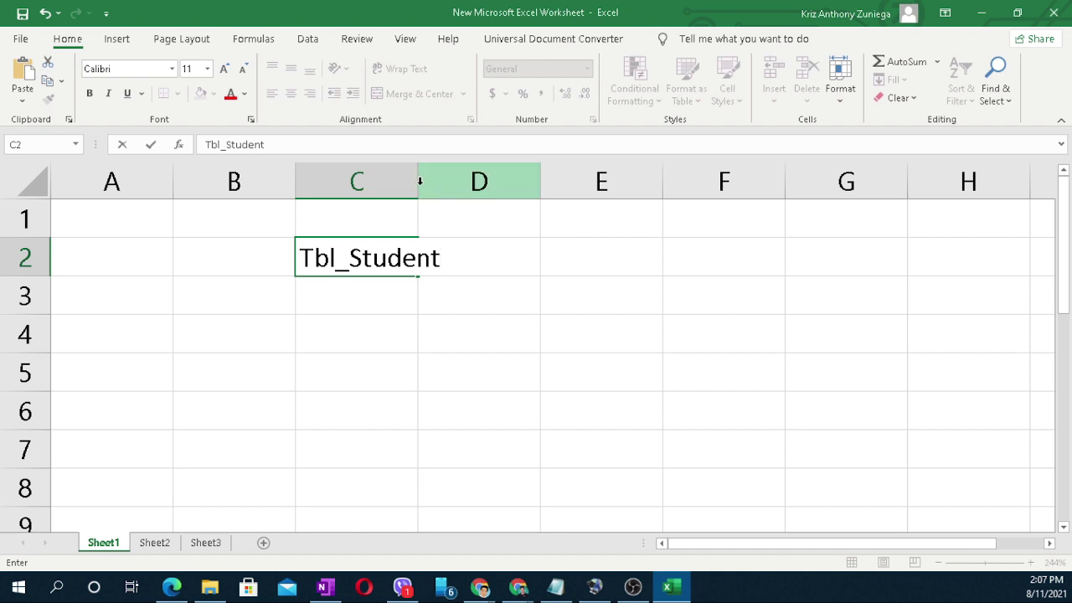
pyautogui.click(412, 181)
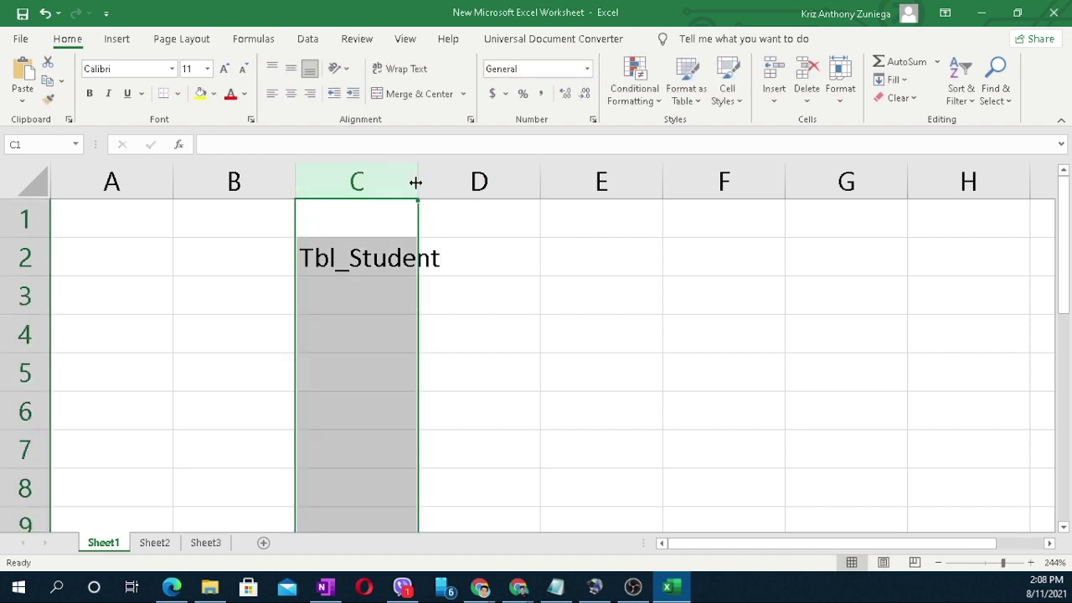
pyautogui.moveTo(415, 181); pyautogui.dragTo(457, 182)
pyautogui.click(562, 318)
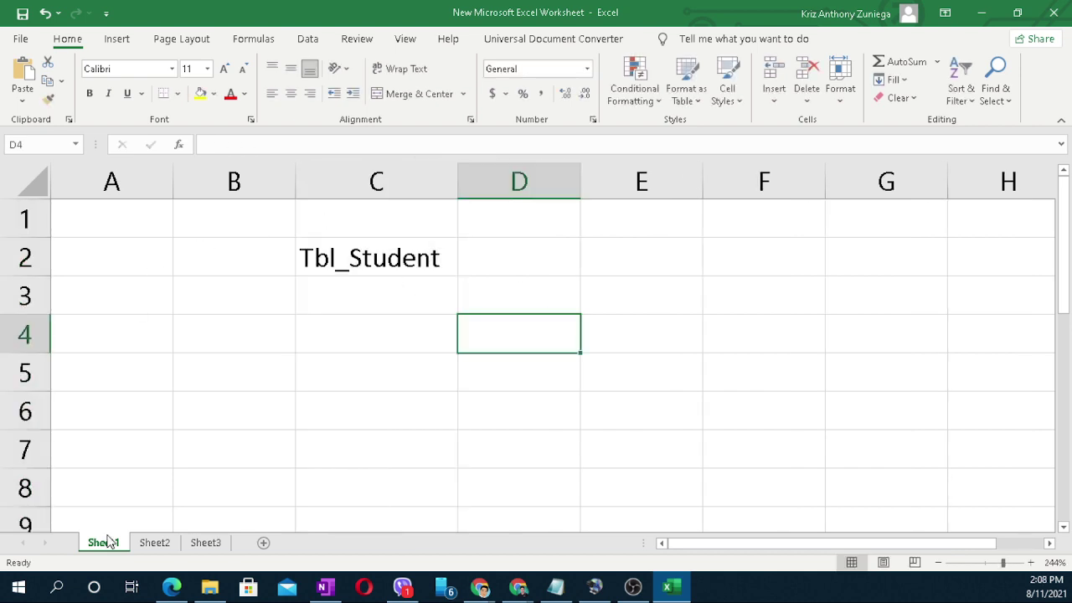
# Step: Rename Sheet1 to TABLE and move it after Sheet2
pyautogui.moveTo(107, 541); pyautogui.dragTo(106, 532)
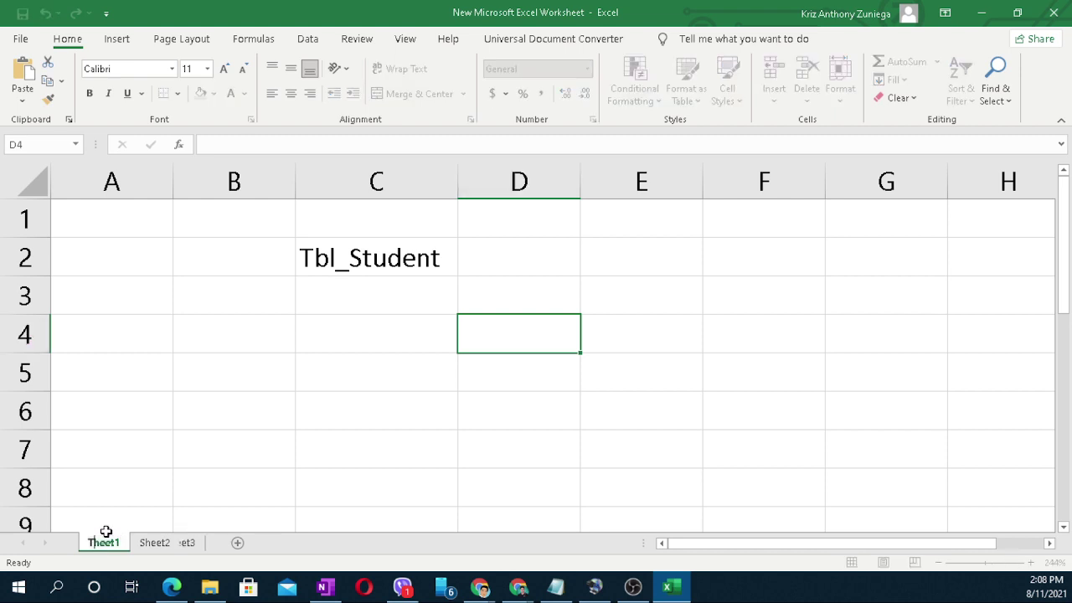
pyautogui.doubleClick(104, 541)
pyautogui.write('TABL')
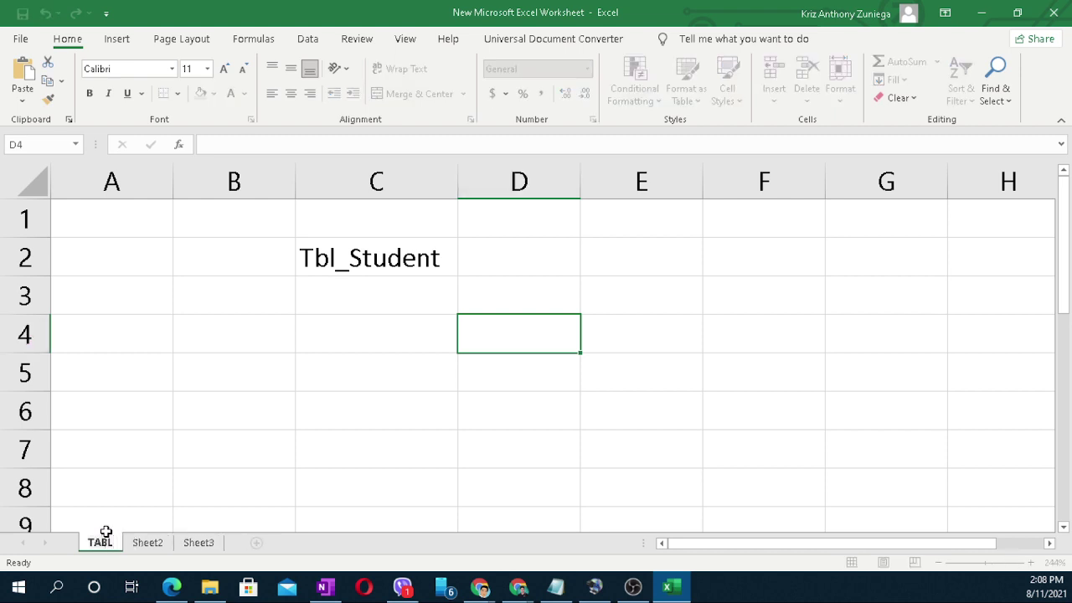
pyautogui.write('E')
pyautogui.press('Return')
pyautogui.click(276, 484)
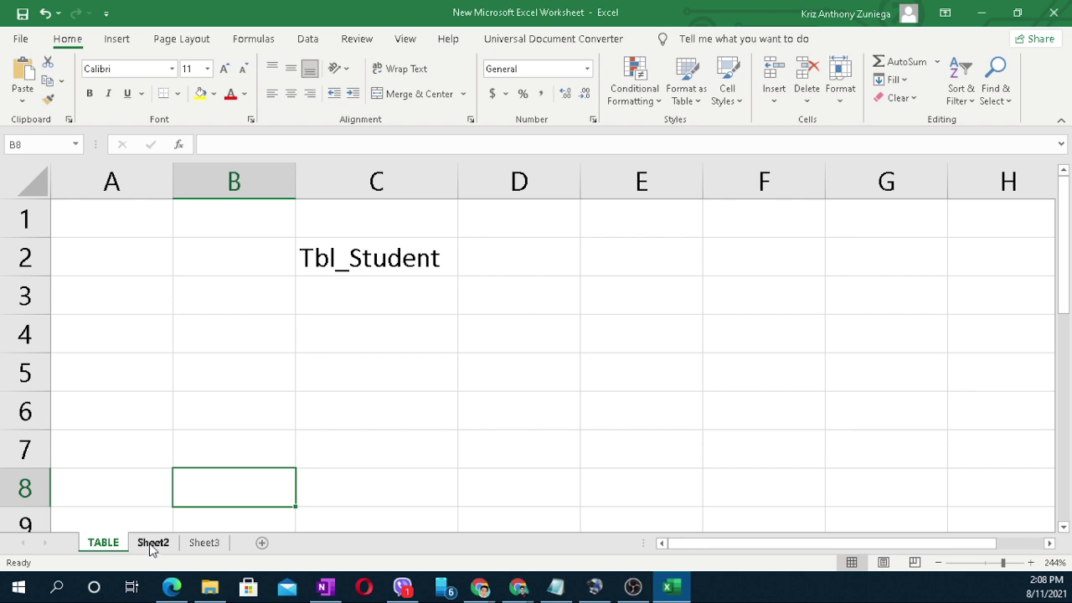
pyautogui.click(152, 542)
pyautogui.moveTo(101, 544); pyautogui.dragTo(156, 550)
# Step: Rename Sheet2 to RECORD
pyautogui.click(105, 544)
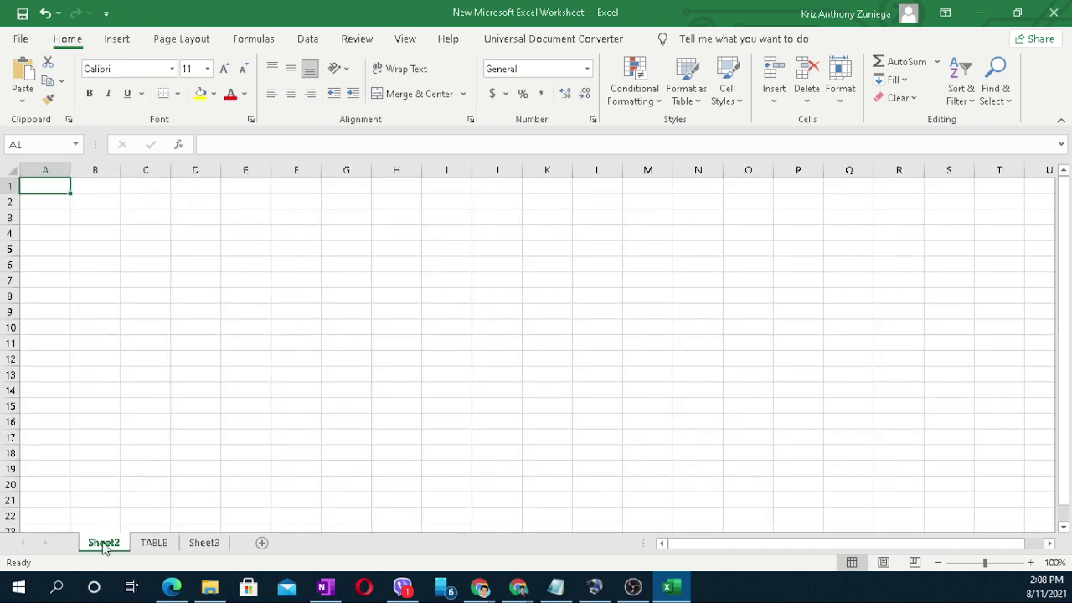
pyautogui.click(265, 278)
pyautogui.doubleClick(109, 542)
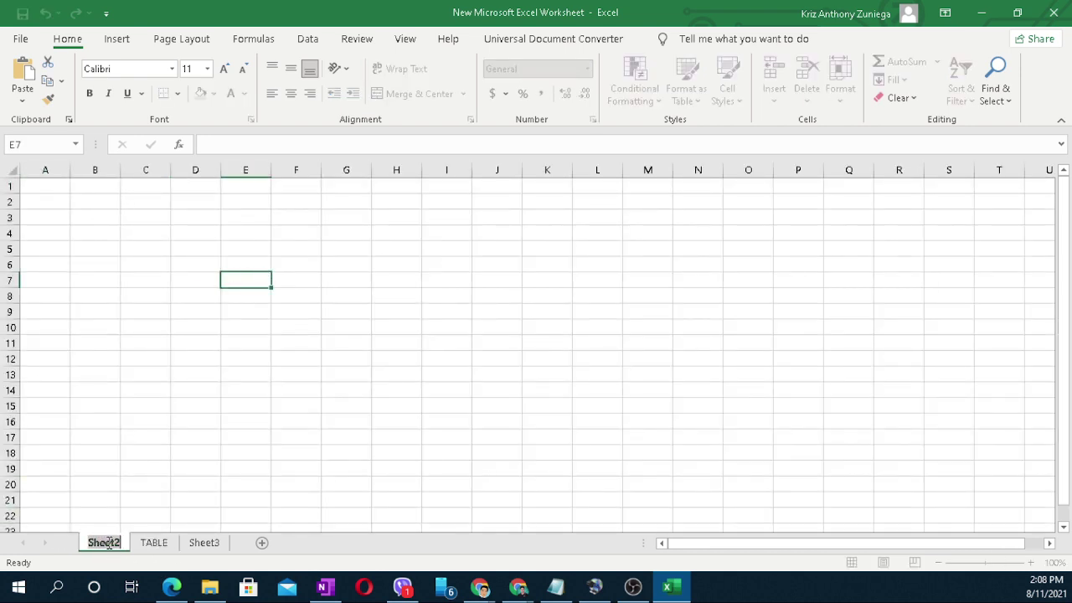
pyautogui.write('RECO')
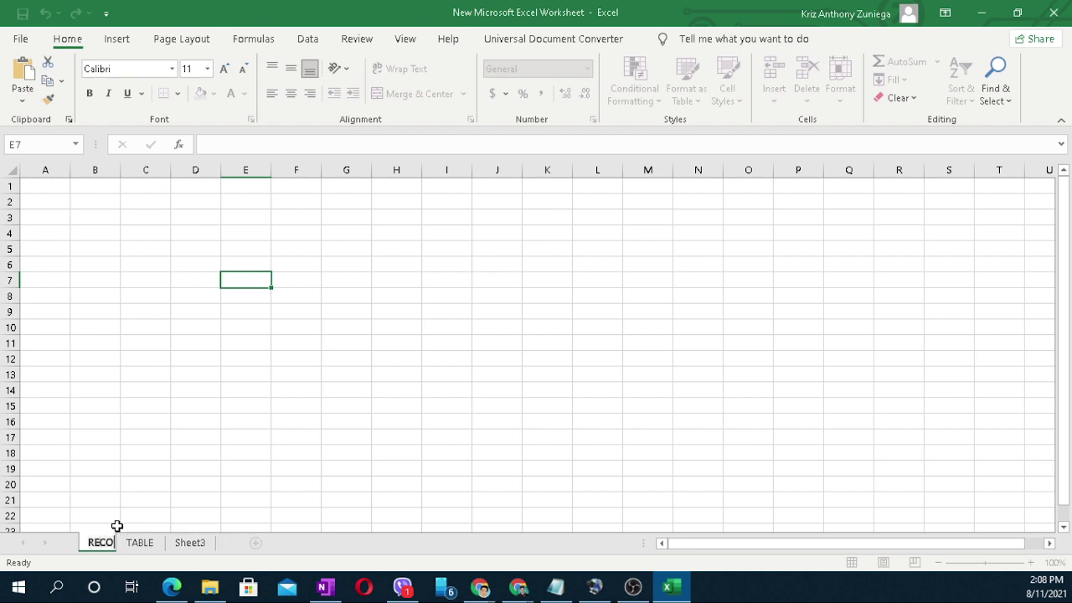
pyautogui.write('RD')
pyautogui.click(213, 483)
pyautogui.click(109, 358)
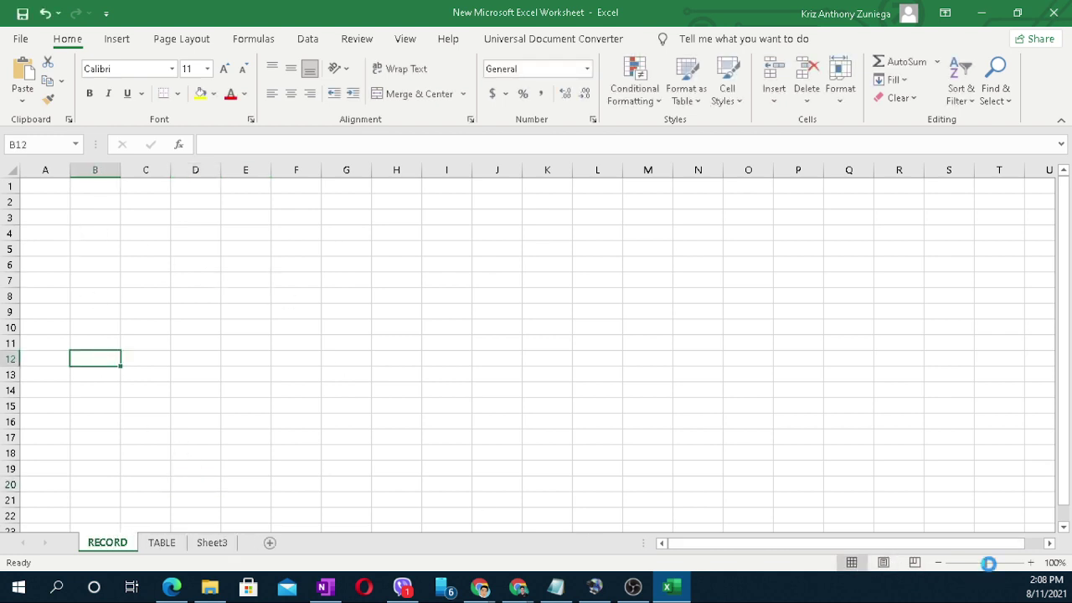
# Step: Zoom to 130% and number B3 and B4 with 1 and 2
pyautogui.moveTo(988, 563); pyautogui.dragTo(989, 563)
pyautogui.moveTo(452, 376); pyautogui.dragTo(385, 356)
pyautogui.click(147, 268)
pyautogui.click(141, 238)
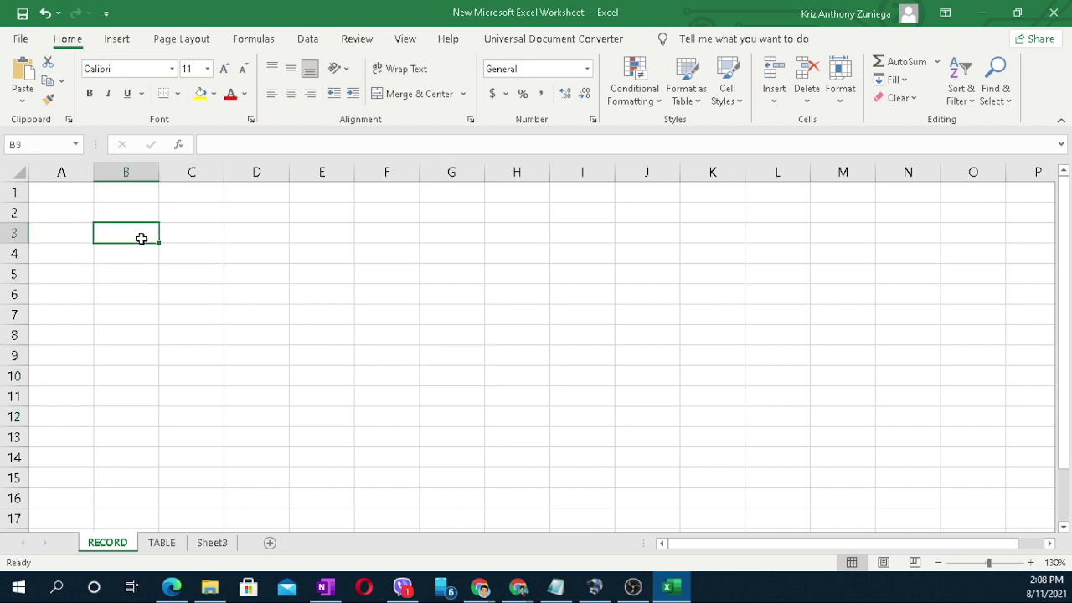
pyautogui.write('1')
pyautogui.click(176, 294)
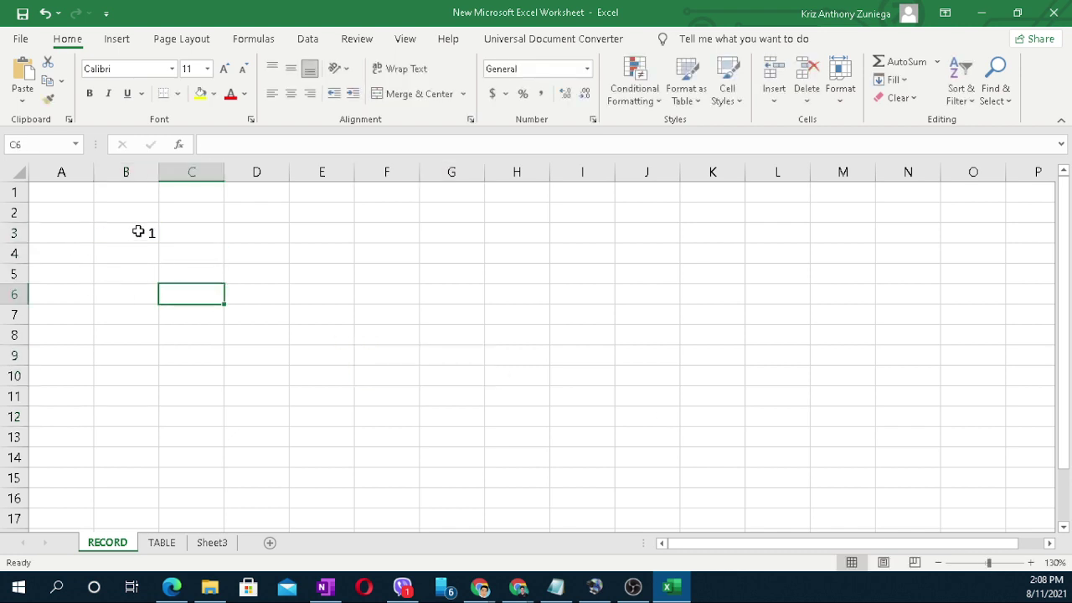
pyautogui.click(138, 232)
pyautogui.click(139, 251)
pyautogui.write('2')
pyautogui.press('Return')
pyautogui.moveTo(141, 237); pyautogui.dragTo(155, 484)
pyautogui.click(302, 356)
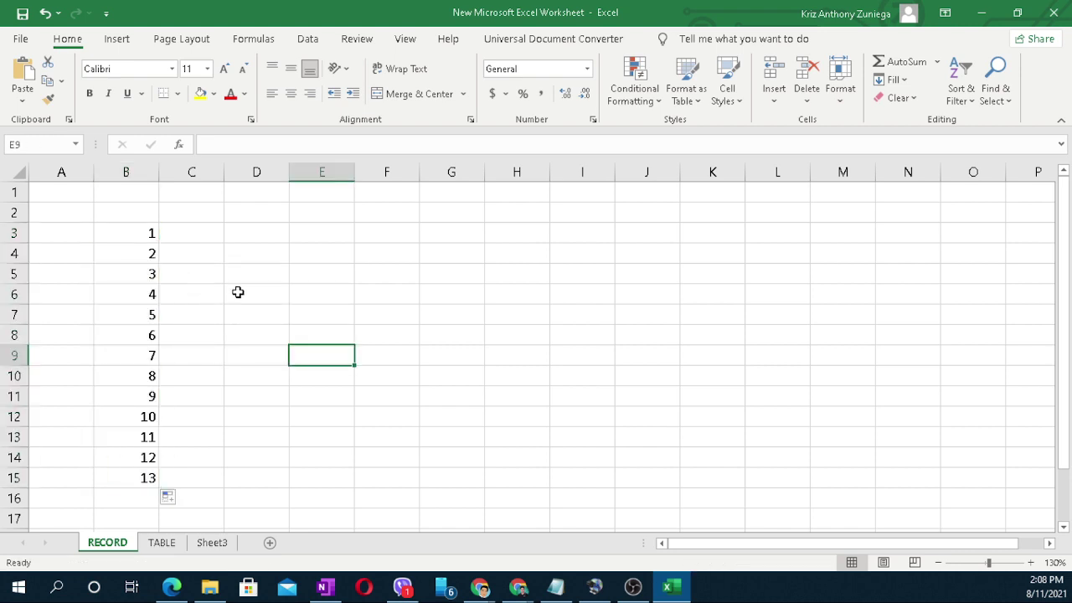
# Step: Add ID in C2 and COMPLETE NAME in D2, widening their columns
pyautogui.moveTo(223, 173); pyautogui.dragTo(288, 202)
pyautogui.click(220, 212)
pyautogui.write('ID')
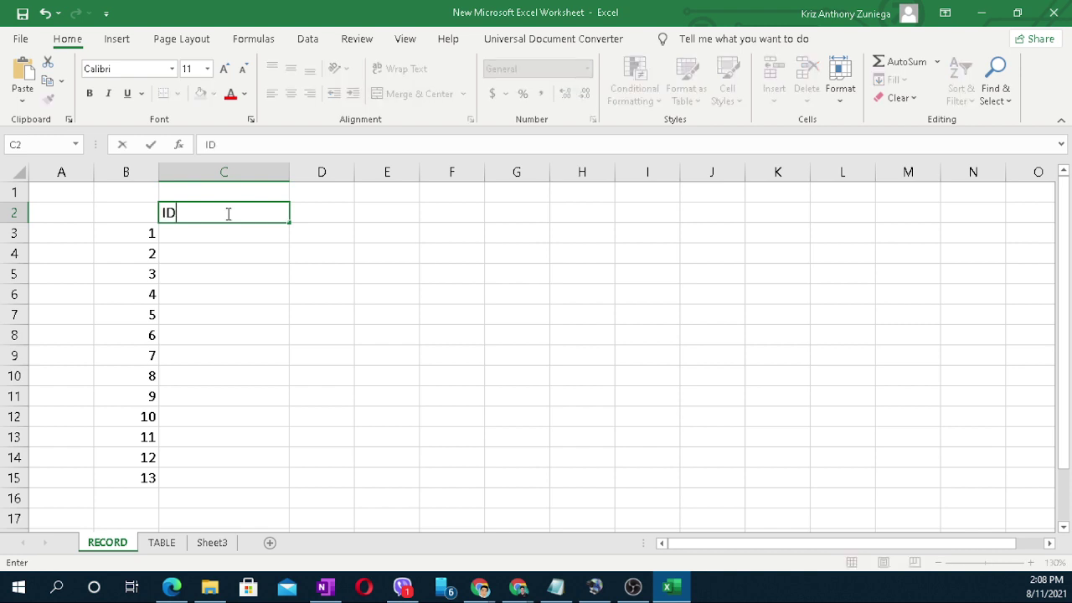
pyautogui.click(308, 251)
pyautogui.click(319, 213)
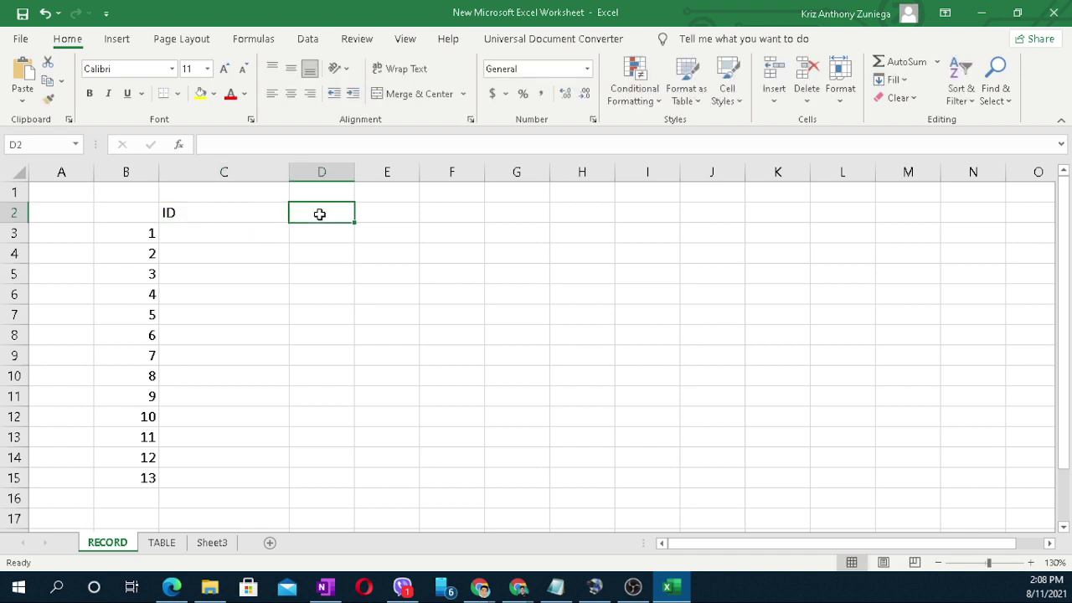
pyautogui.write('COMP')
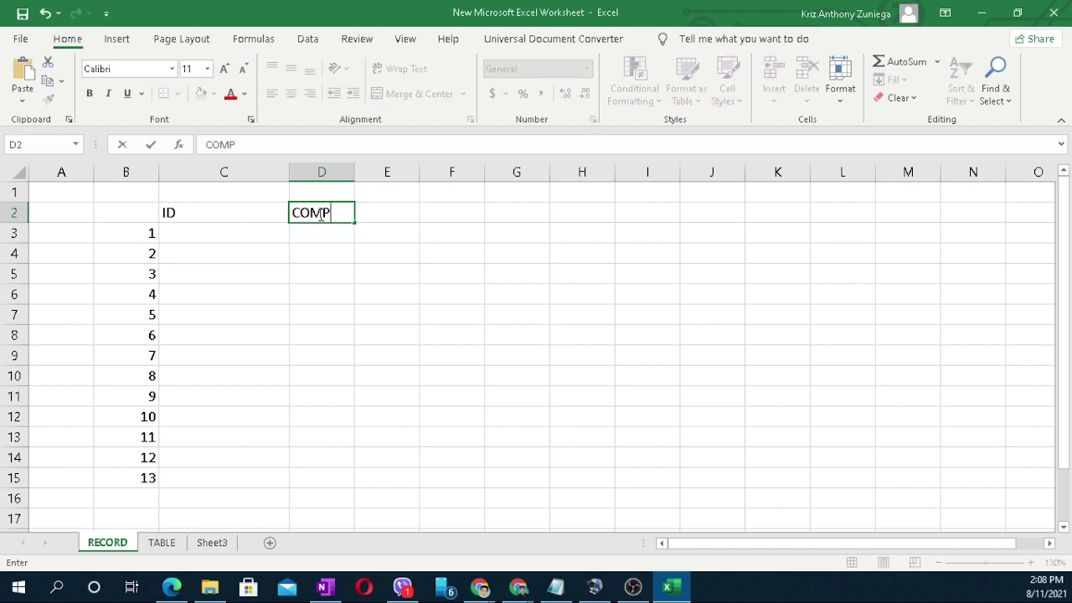
pyautogui.write('LETE NAME')
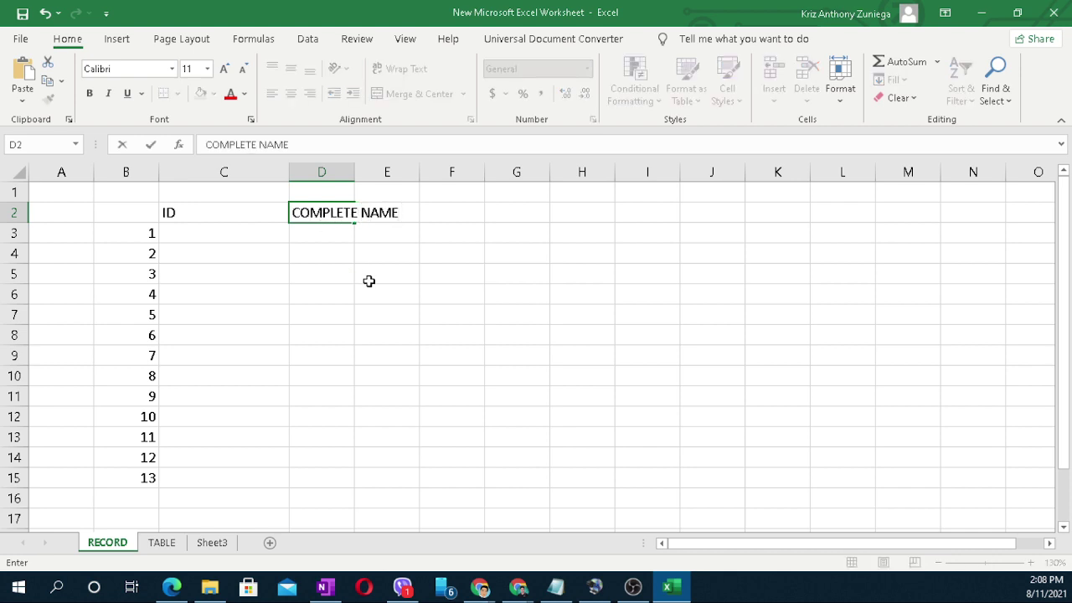
pyautogui.click(368, 279)
pyautogui.moveTo(353, 170); pyautogui.dragTo(628, 172)
pyautogui.click(507, 256)
# Step: Put the header PHINMA UI EMAIL ACCT in E2 and set column E to 160 pixels
pyautogui.click(507, 210)
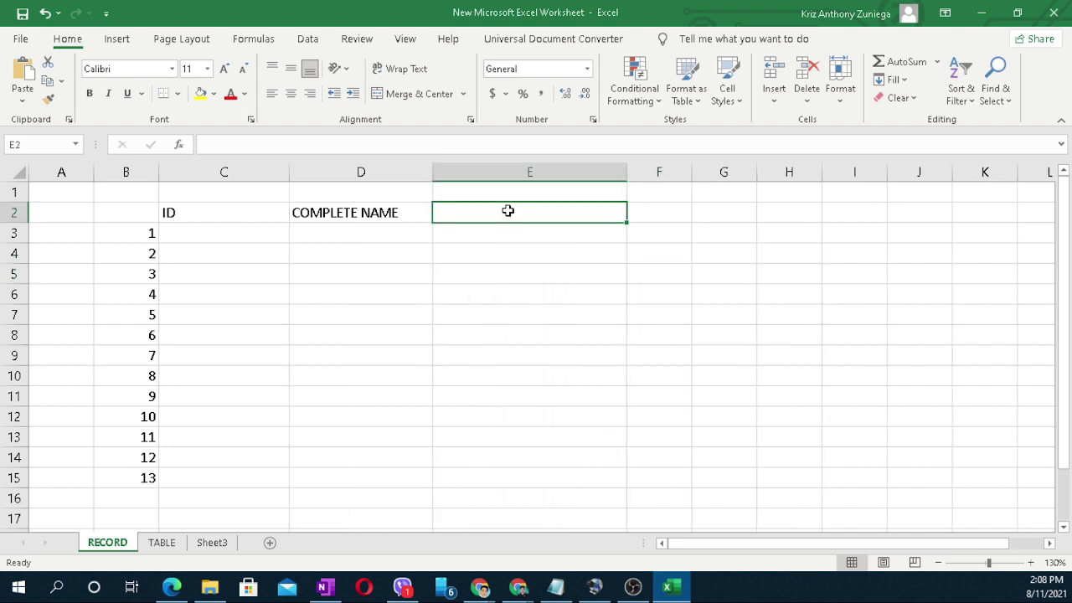
pyautogui.write('EMAIL')
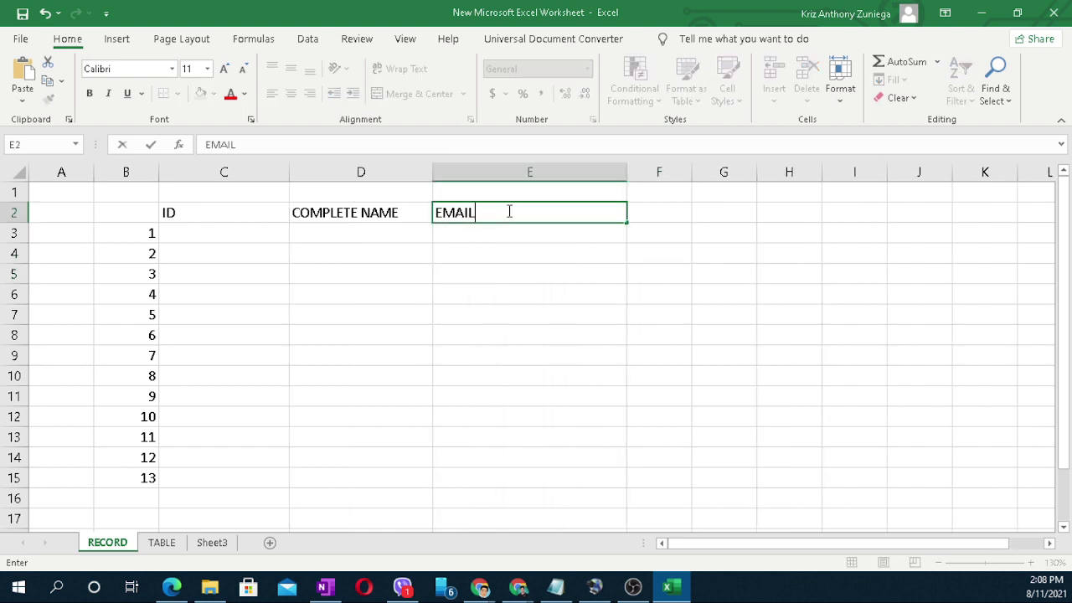
pyautogui.press('BackSpace')
pyautogui.press('BackSpace')
pyautogui.press('BackSpace')
pyautogui.press('BackSpace')
pyautogui.press('BackSpace')
pyautogui.write('PHINMA UI E')
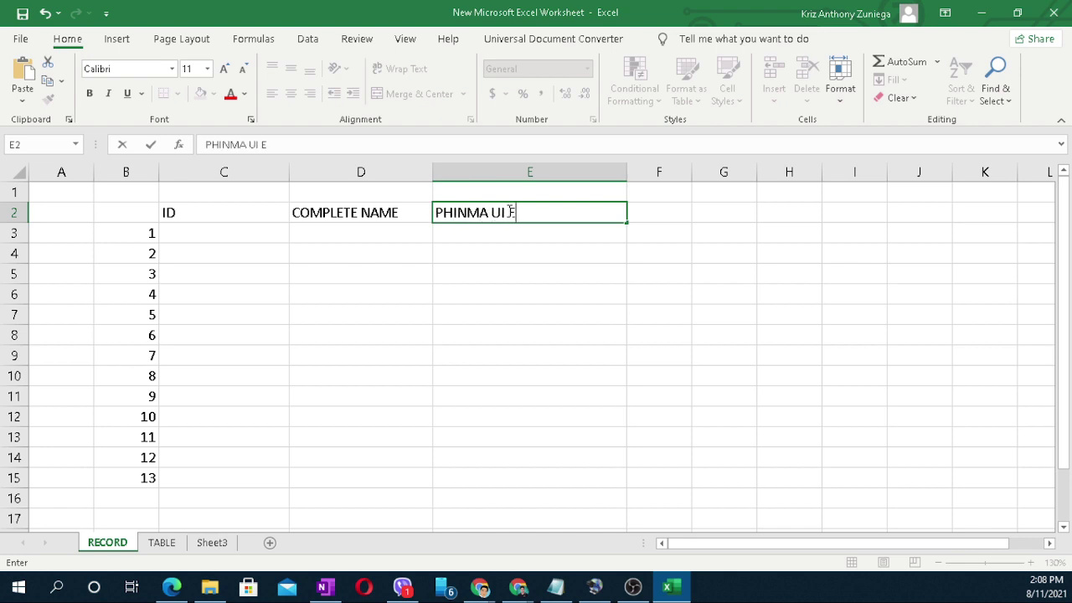
pyautogui.write('MAIL ACCT')
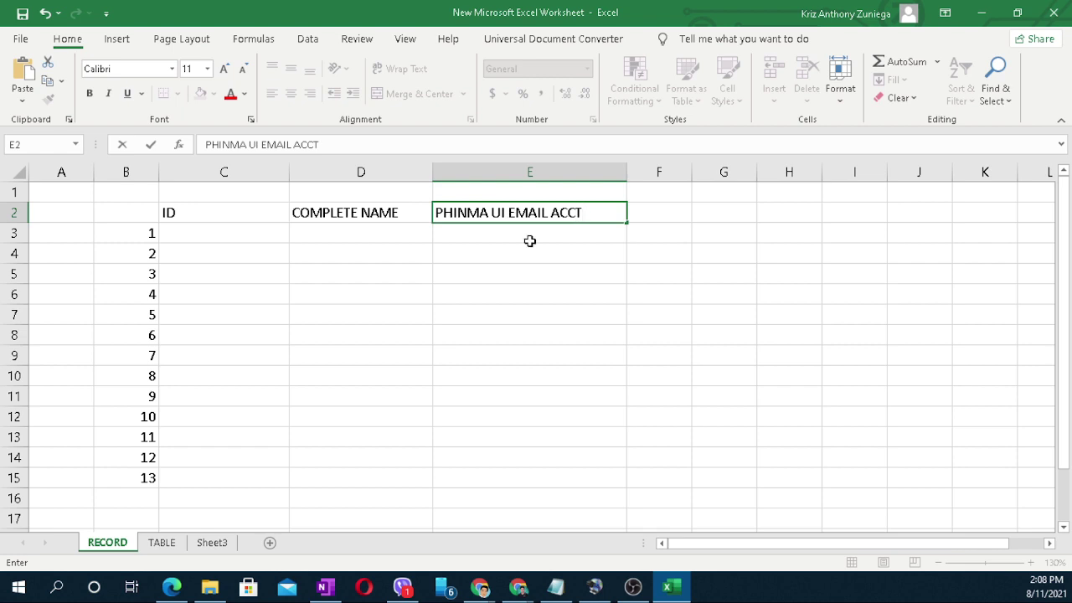
pyautogui.click(559, 270)
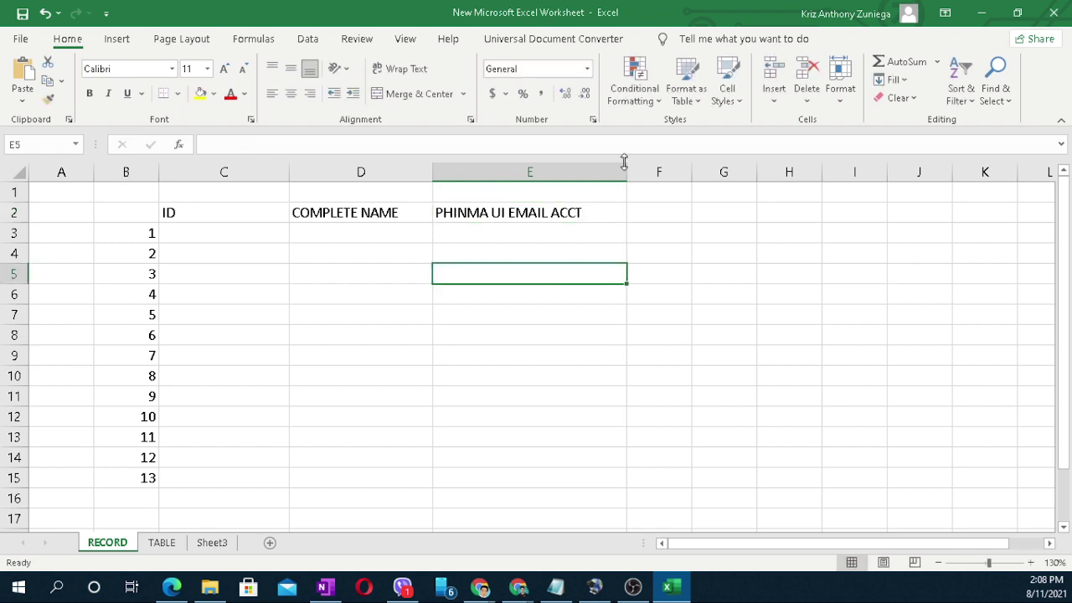
pyautogui.moveTo(625, 172); pyautogui.dragTo(595, 178)
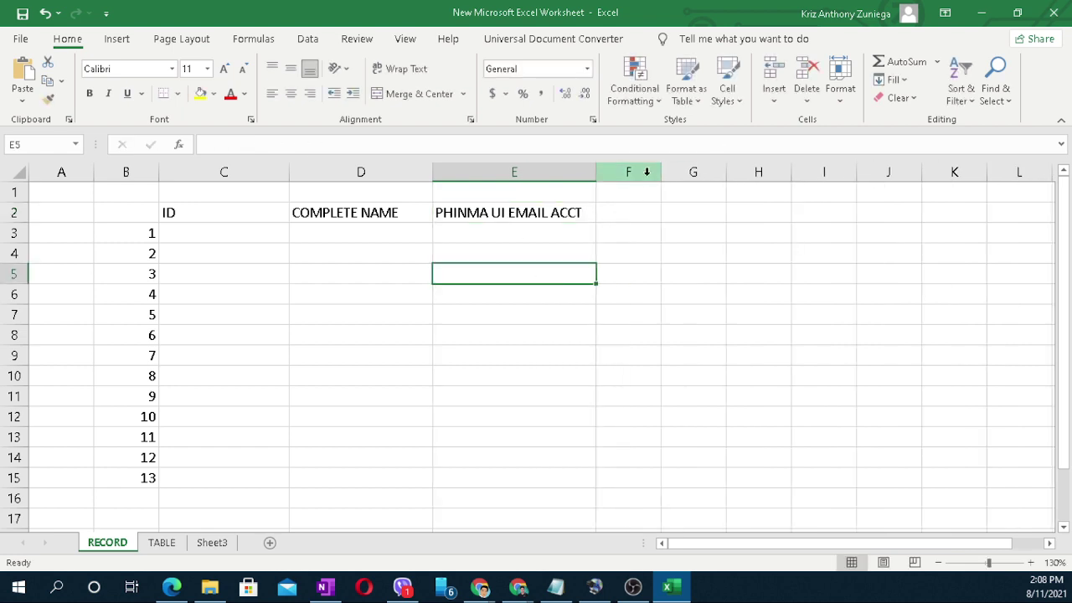
# Step: Add YEAR LEVEL in F2 and SECTION in G2, resizing columns F and G
pyautogui.moveTo(659, 172); pyautogui.dragTo(828, 209)
pyautogui.click(662, 210)
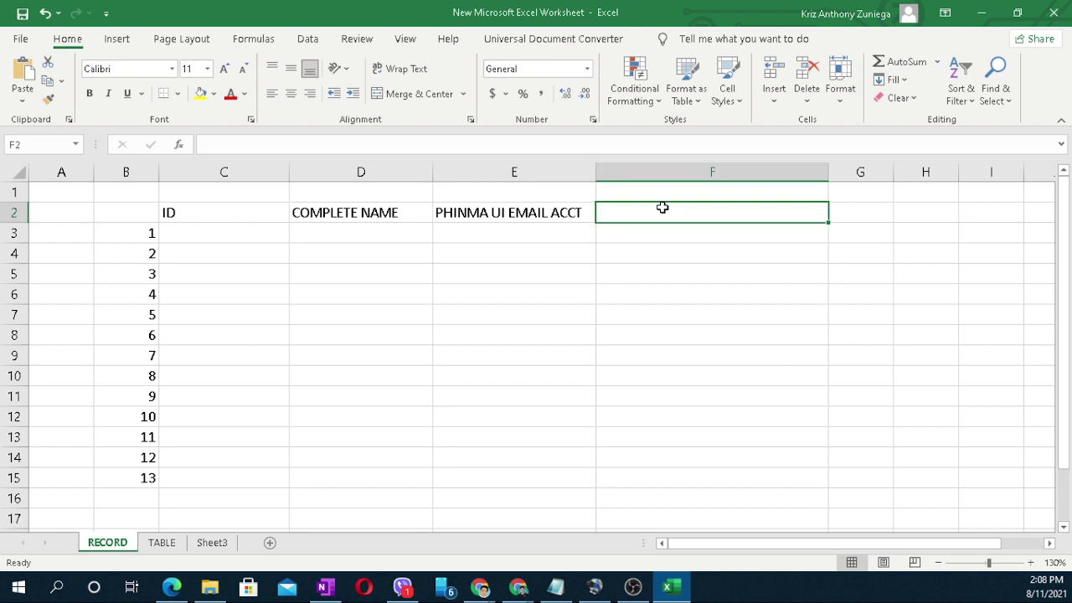
pyautogui.write('SECTION')
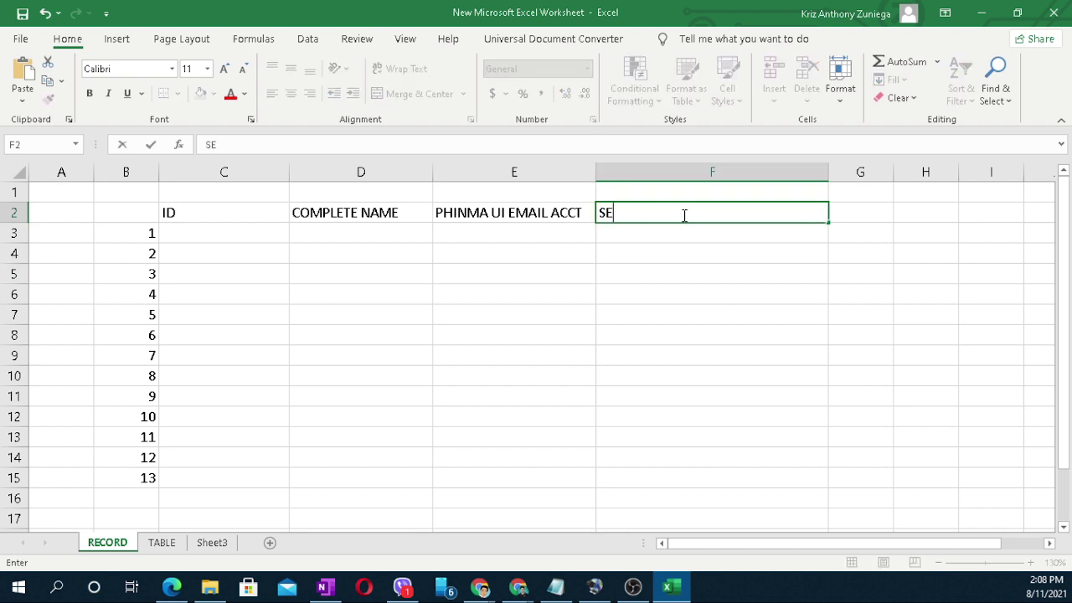
pyautogui.press('BackSpace')
pyautogui.press('BackSpace')
pyautogui.press('BackSpace')
pyautogui.press('BackSpace')
pyautogui.press('BackSpace')
pyautogui.press('BackSpace')
pyautogui.press('BackSpace')
pyautogui.write('YEAR LEVEL')
pyautogui.click(715, 309)
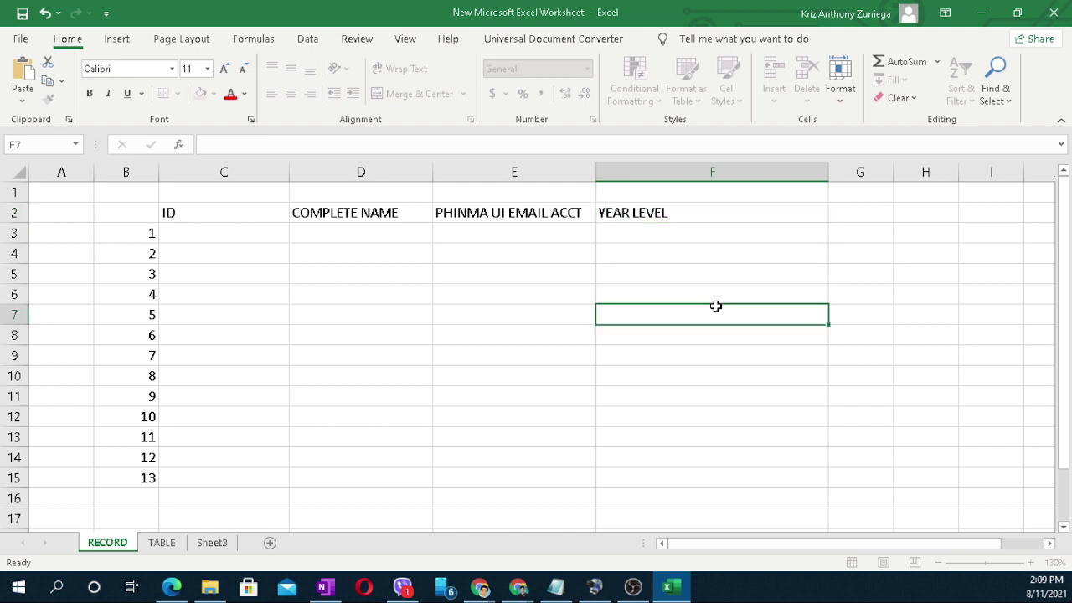
pyautogui.moveTo(828, 176); pyautogui.dragTo(724, 180)
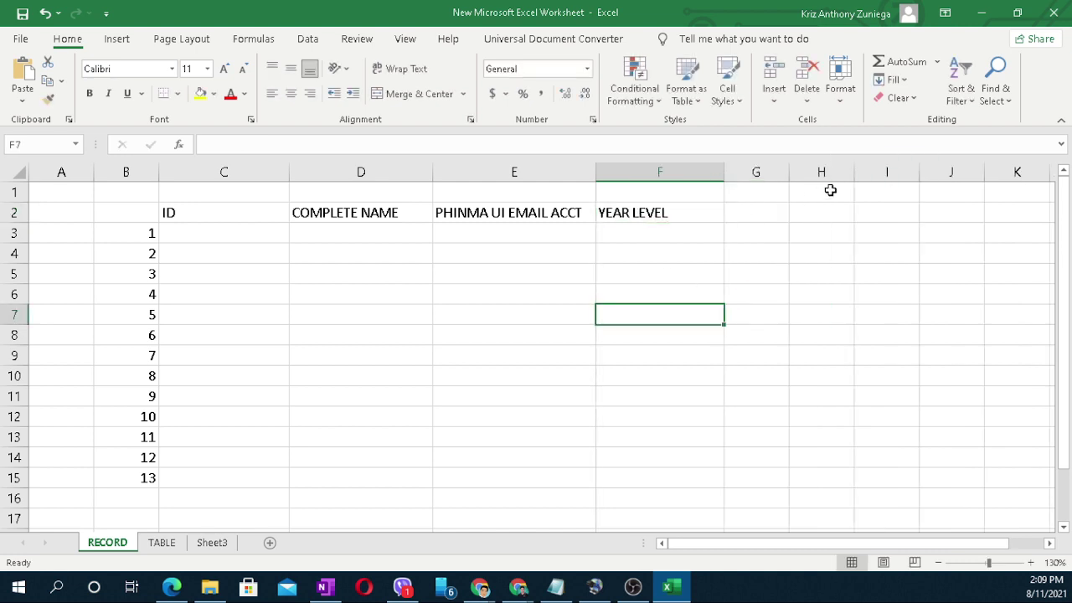
pyautogui.moveTo(789, 176); pyautogui.dragTo(955, 177)
pyautogui.click(765, 213)
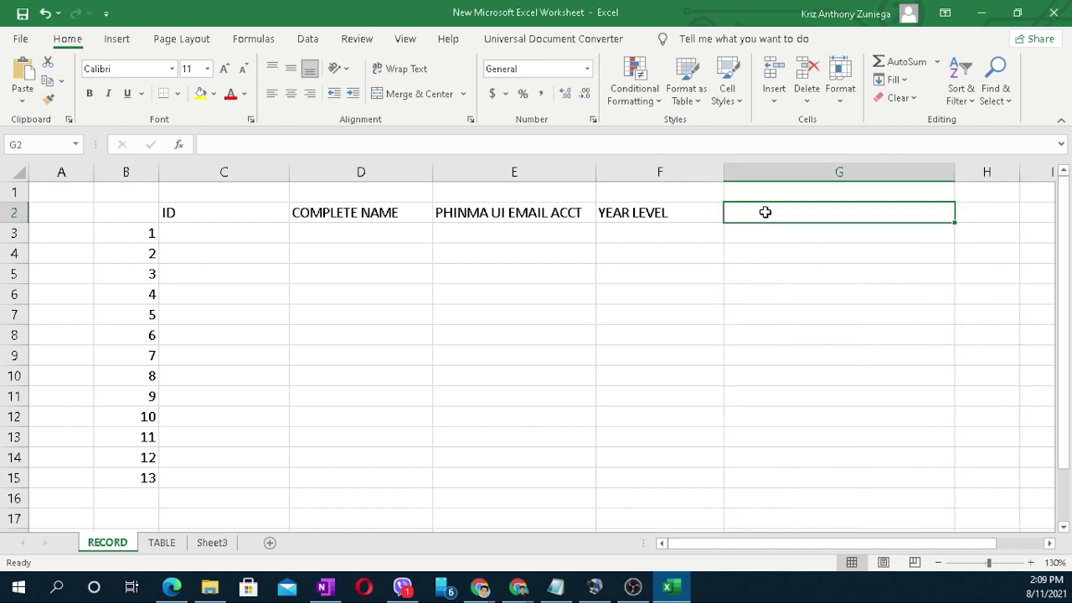
pyautogui.write('SECTION')
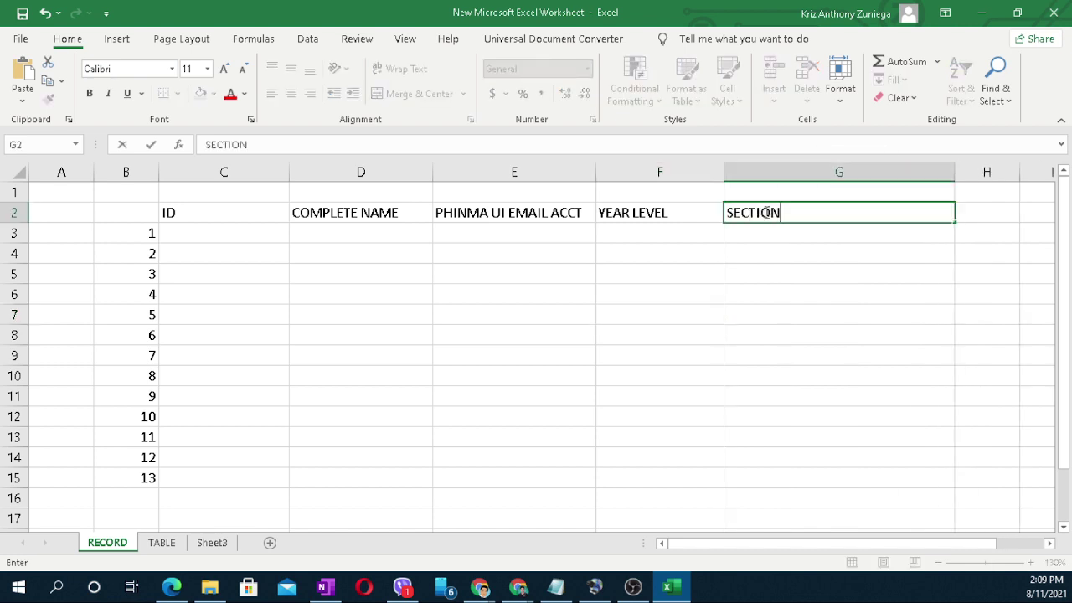
pyautogui.click(758, 316)
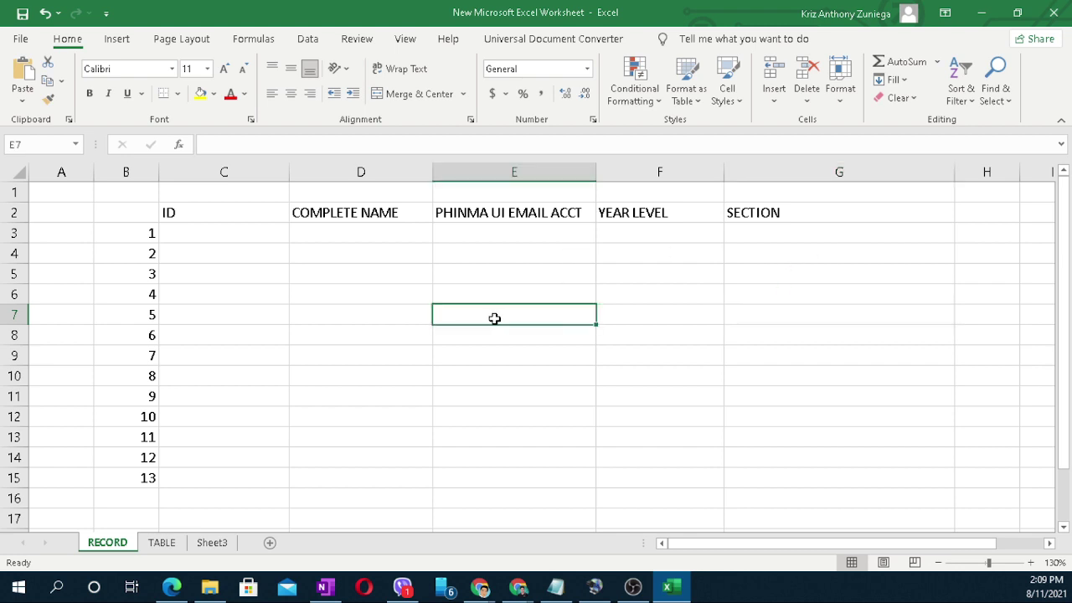
# Step: Centre all header labels in row 2
pyautogui.click(12, 213)
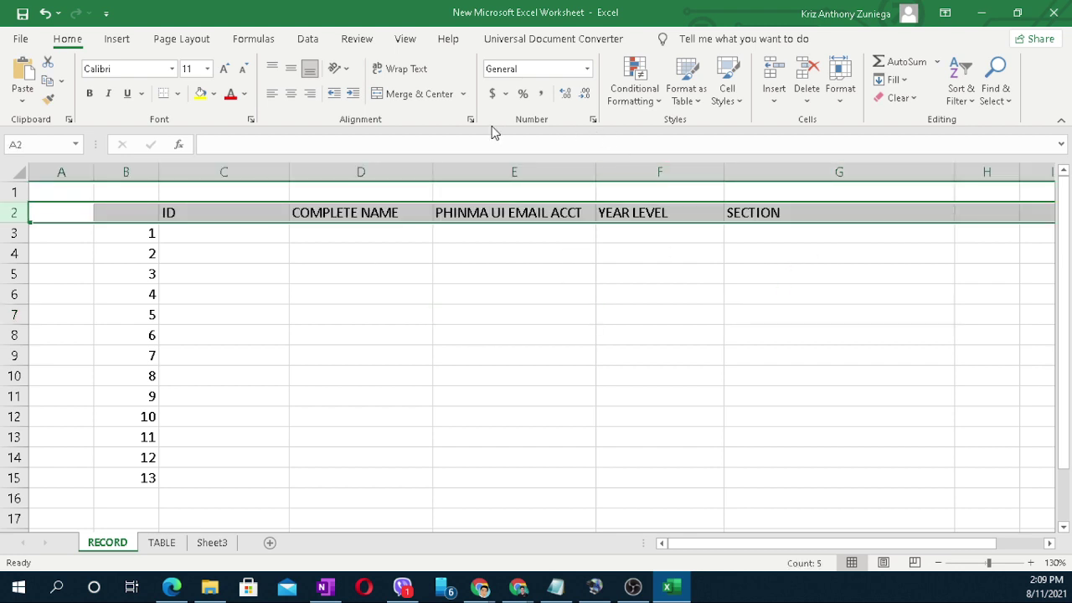
pyautogui.click(290, 93)
pyautogui.moveTo(378, 293); pyautogui.dragTo(385, 311)
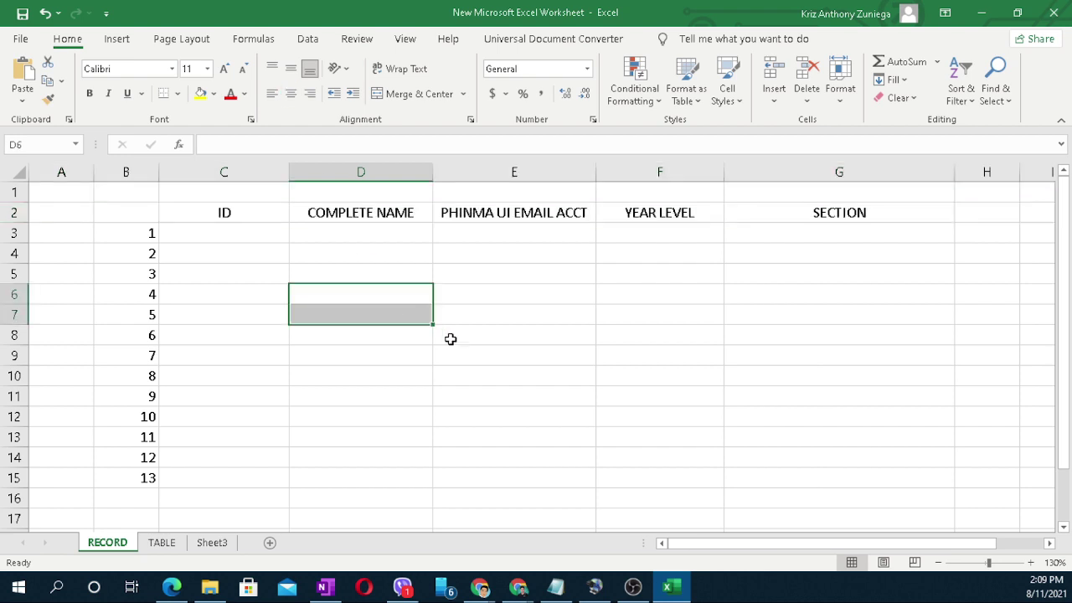
pyautogui.click(560, 344)
pyautogui.click(402, 339)
pyautogui.click(616, 342)
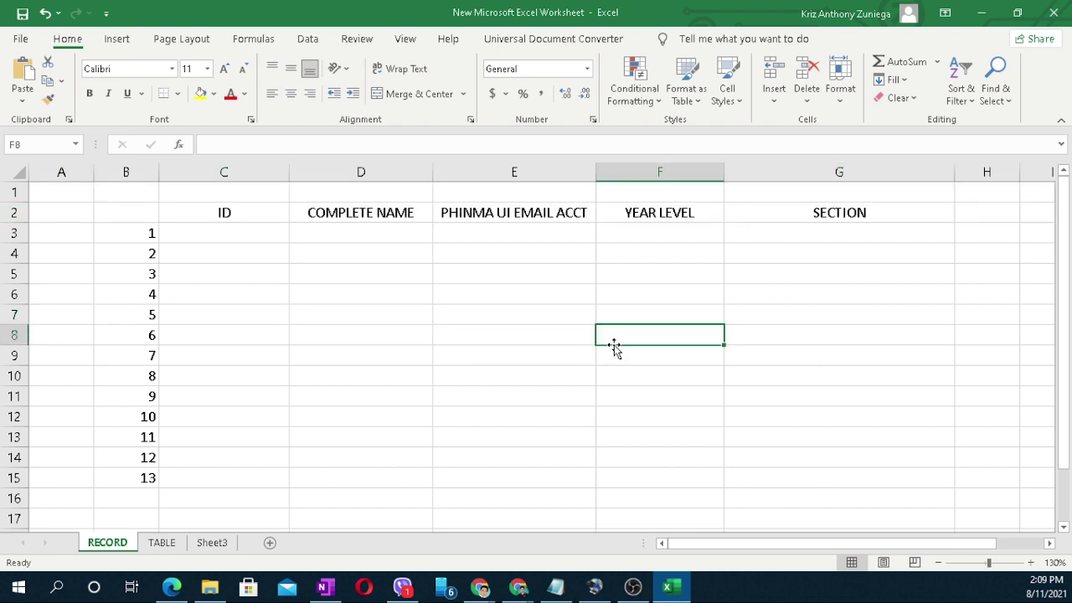
pyautogui.click(533, 355)
# Step: Look over the TABLE sheet, then return to the RECORD sheet
pyautogui.click(161, 544)
pyautogui.click(549, 407)
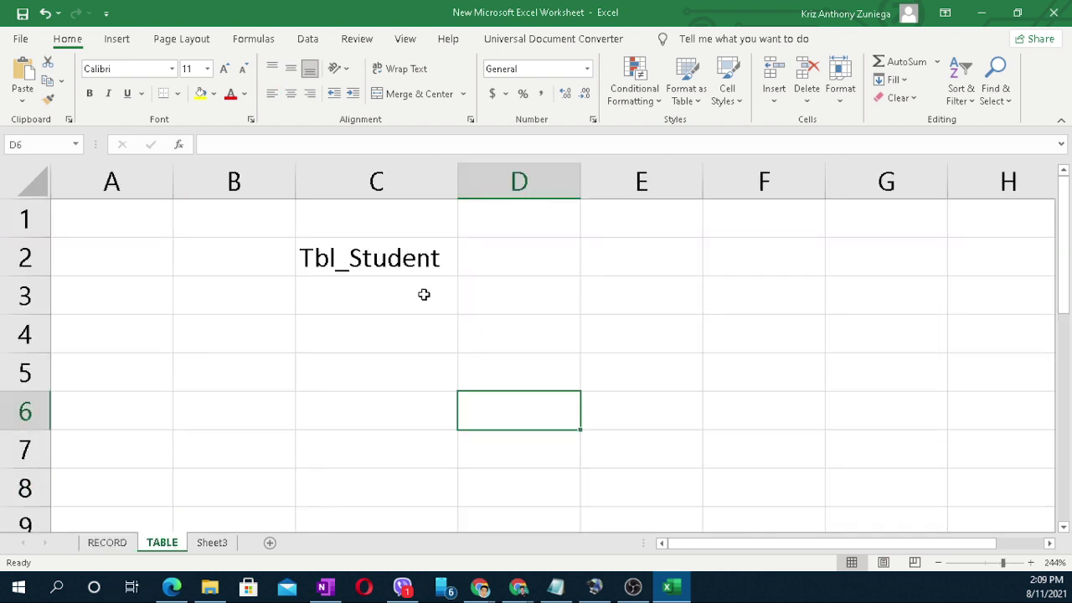
pyautogui.click(423, 258)
pyautogui.click(608, 397)
pyautogui.click(107, 543)
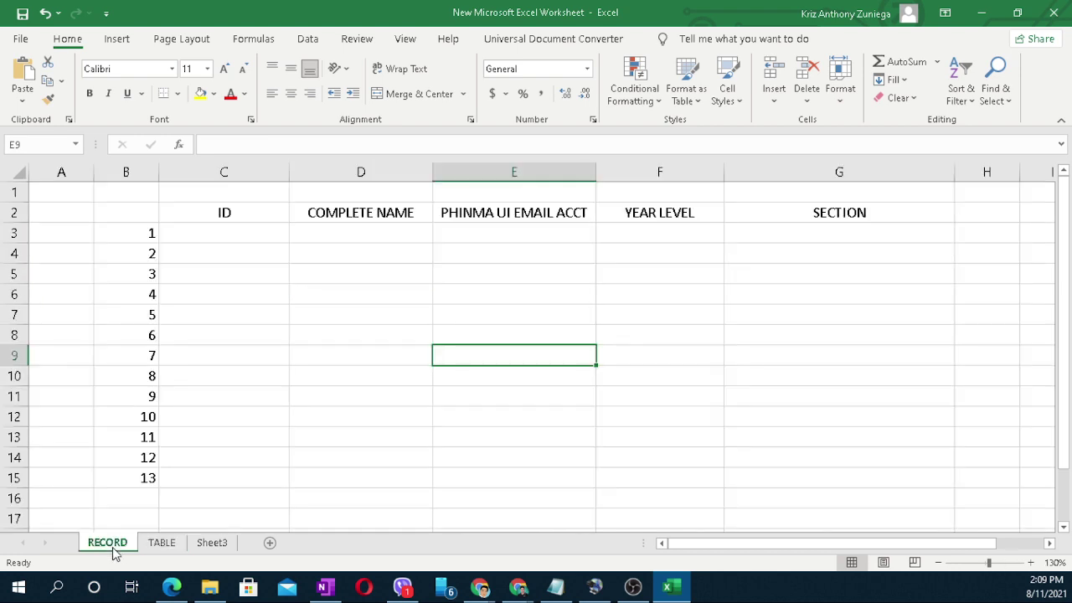
pyautogui.click(342, 373)
pyautogui.click(222, 238)
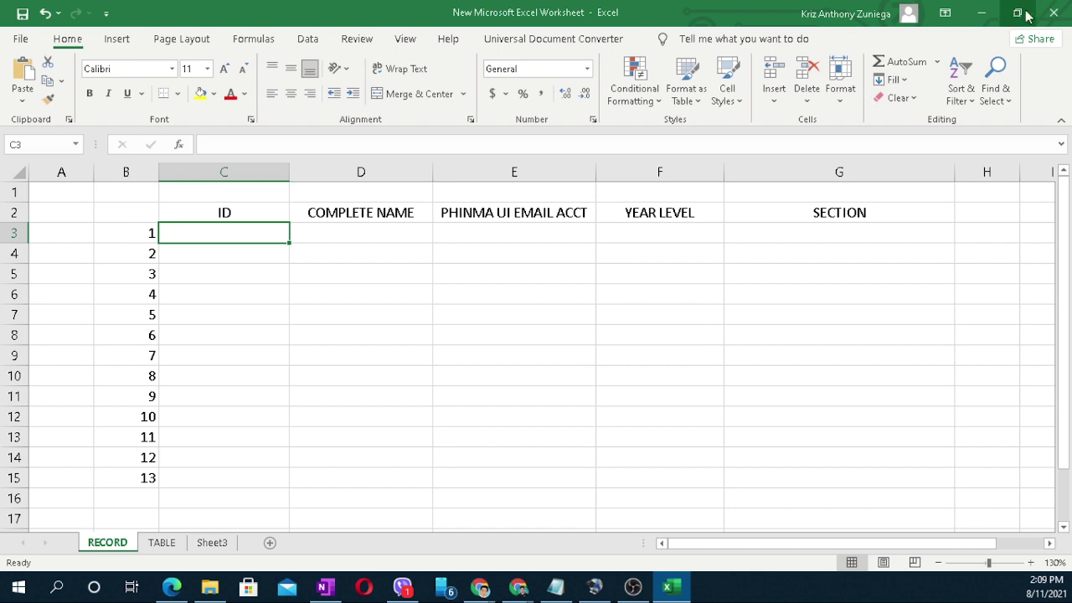
# Step: Copy the RECORD range B2:G15, then clear the copy marquee
pyautogui.moveTo(126, 214); pyautogui.dragTo(871, 481)
pyautogui.rightClick(803, 328)
pyautogui.click(846, 187)
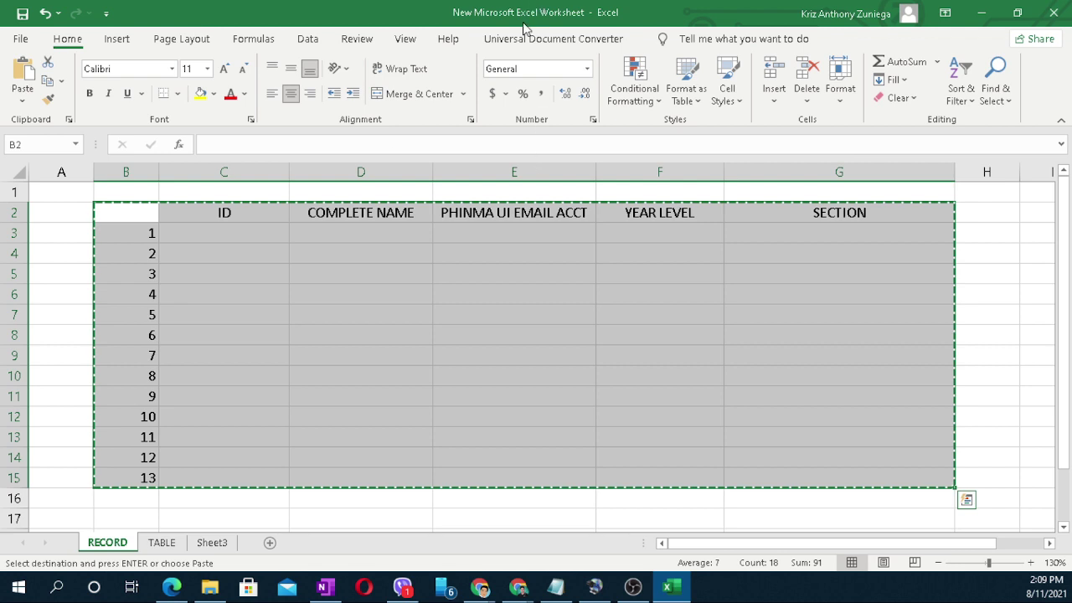
pyautogui.hotkey('alt', 'Tab')
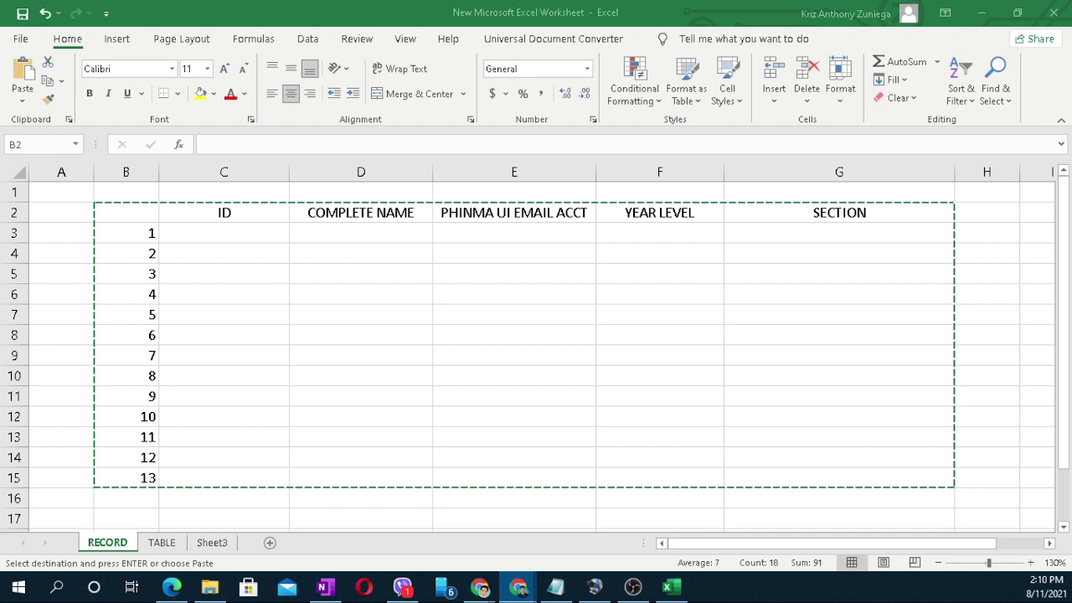
pyautogui.press('Escape')
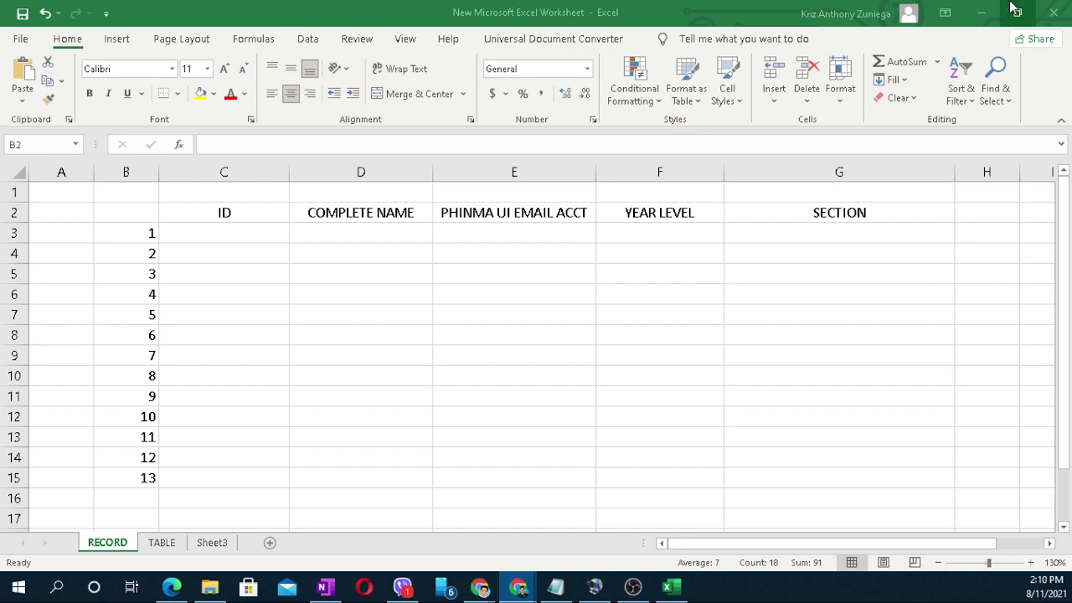
# Step: Minimise Excel and the PDF, then paste and send the Sheets link in Meet's chat
pyautogui.click(981, 12)
pyautogui.click(981, 12)
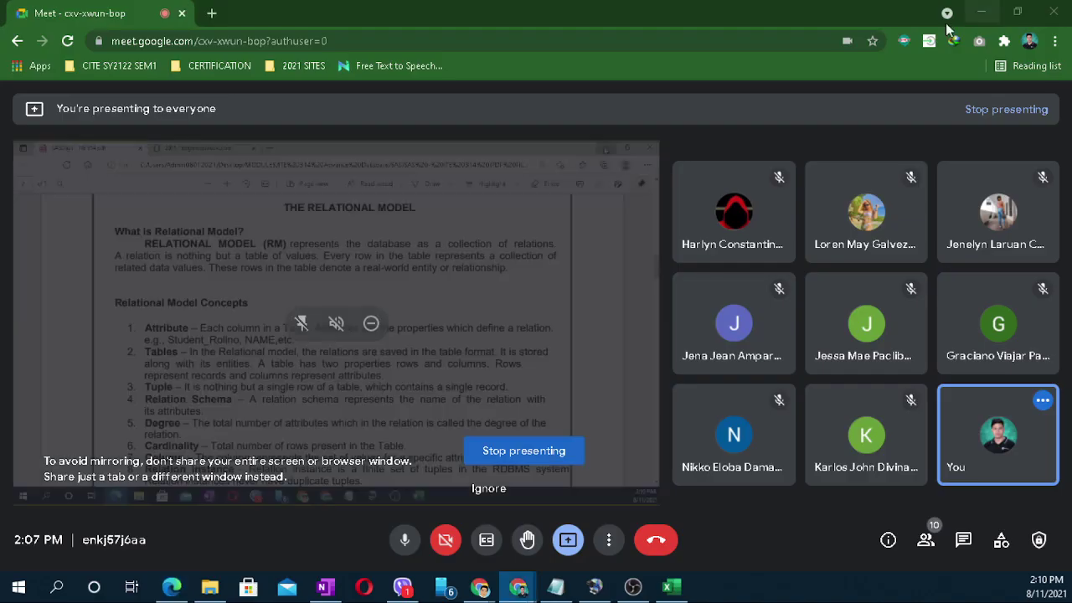
pyautogui.click(963, 540)
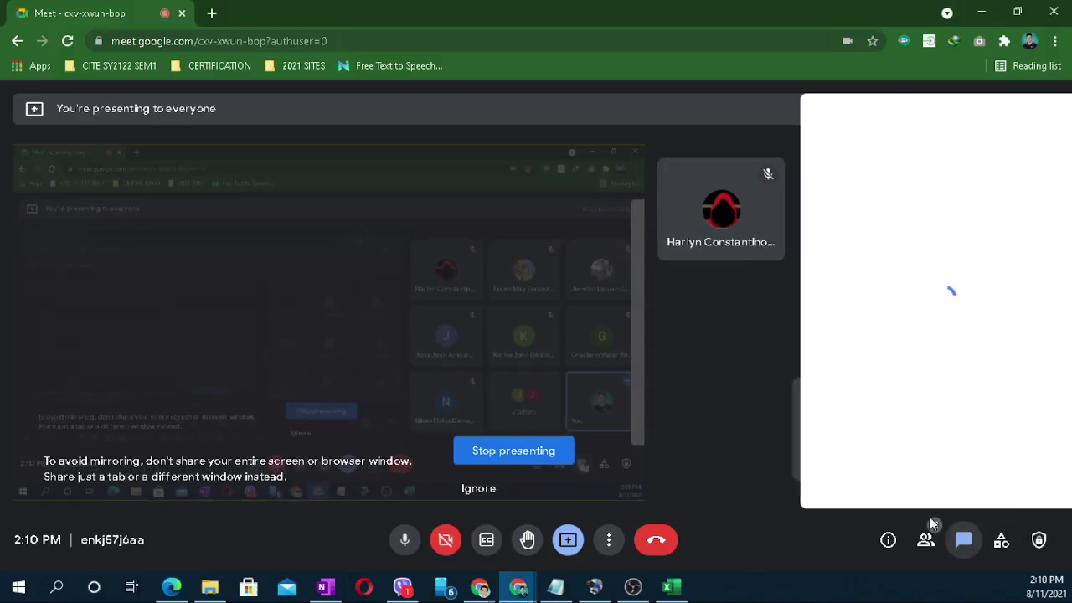
pyautogui.hotkey('ctrl', 'v')
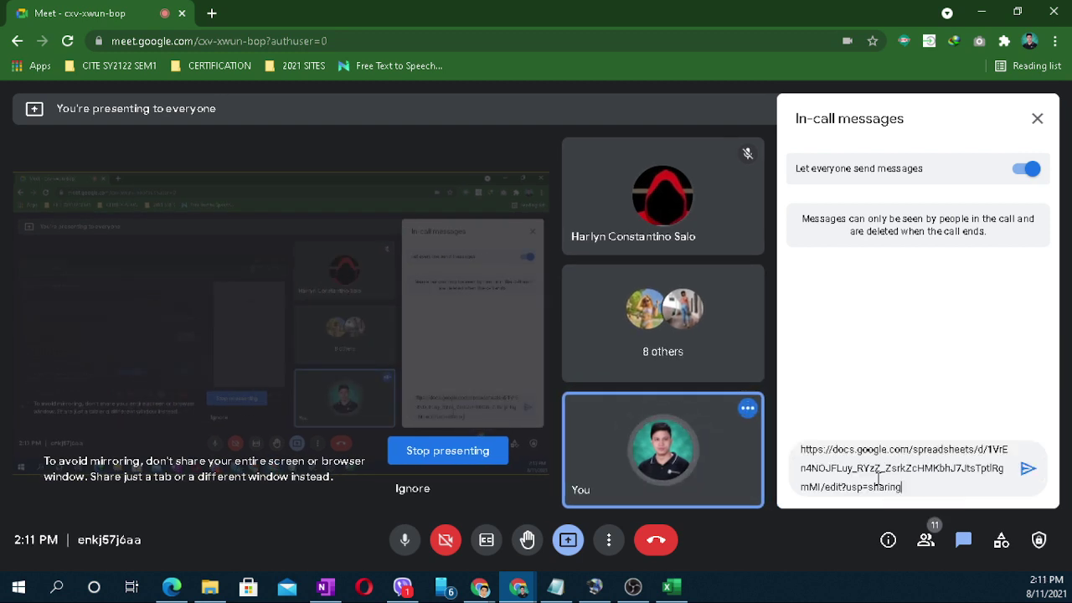
pyautogui.press('Return')
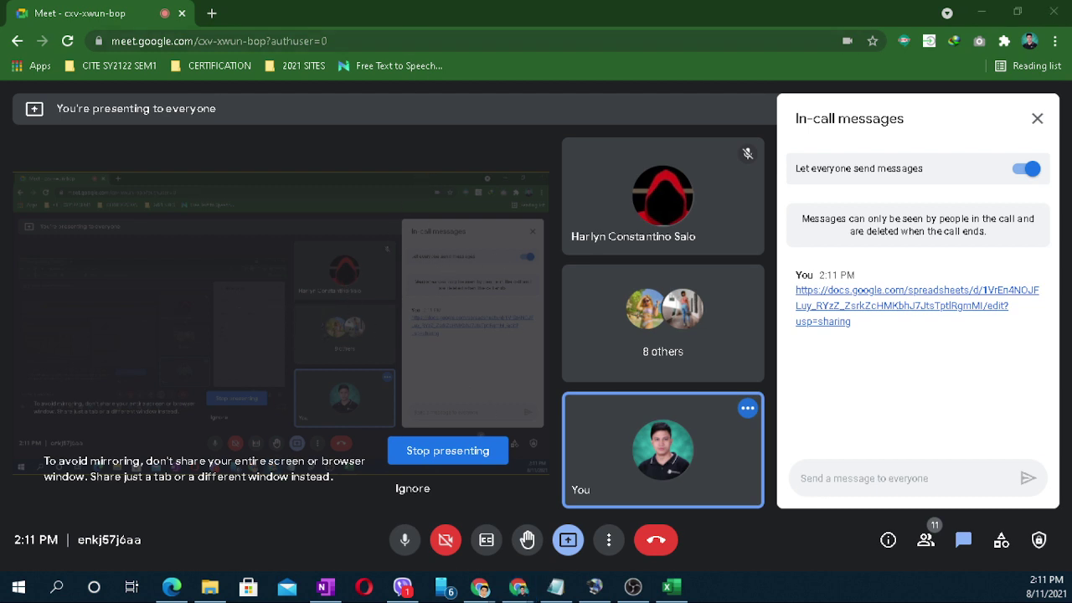
pyautogui.hotkey('alt', 'Tab')
pyautogui.rightClick(592, 381)
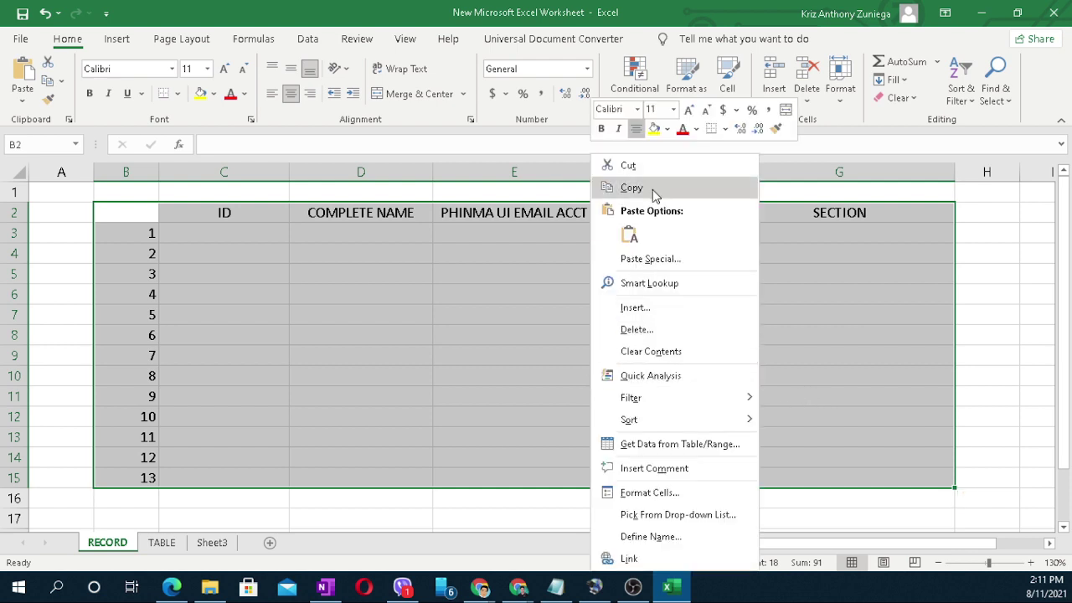
# Step: Copy B2:G15 again and bring up the DISCUSSION spreadsheet in Chrome
pyautogui.click(651, 191)
pyautogui.hotkey('alt', 'Tab')
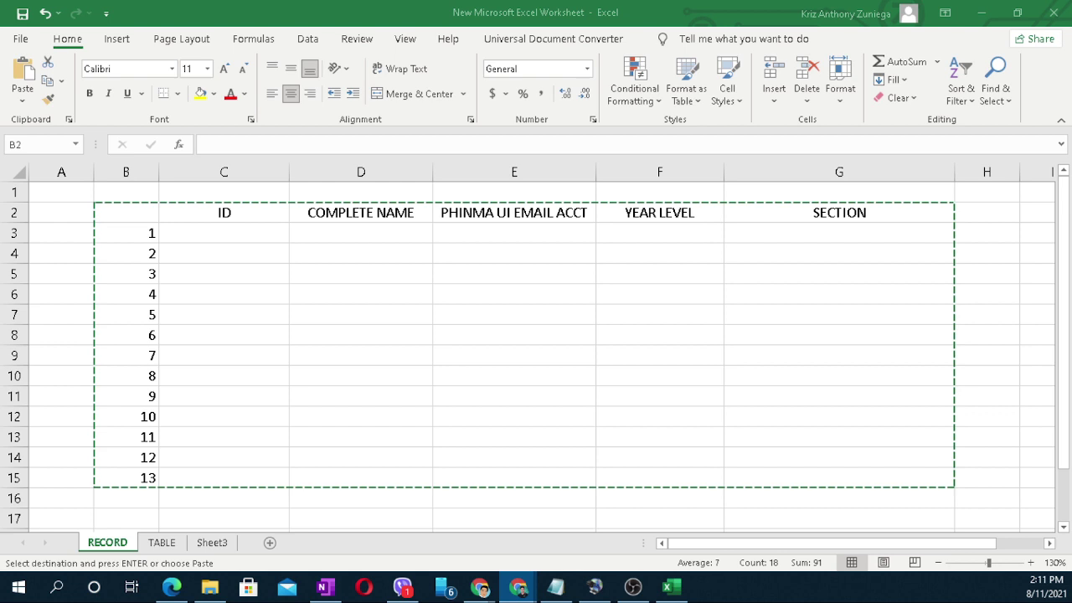
pyautogui.hotkey('alt', 'Tab')
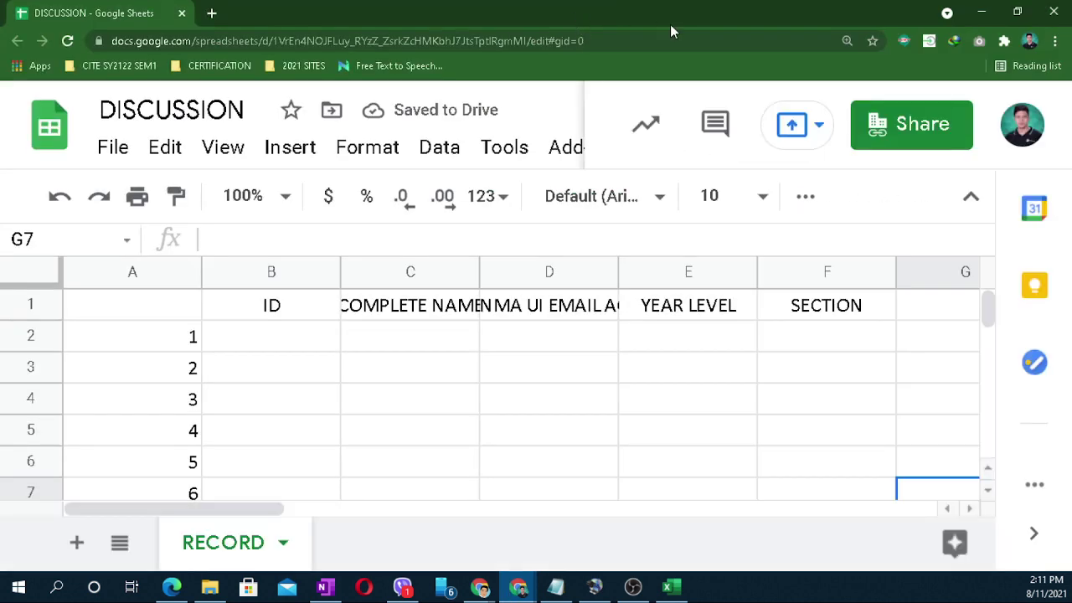
# Step: Move the DISCUSSION tab into the Meet window; narrow column B, widen column C for COMPLETE NAME
pyautogui.doubleClick(687, 29)
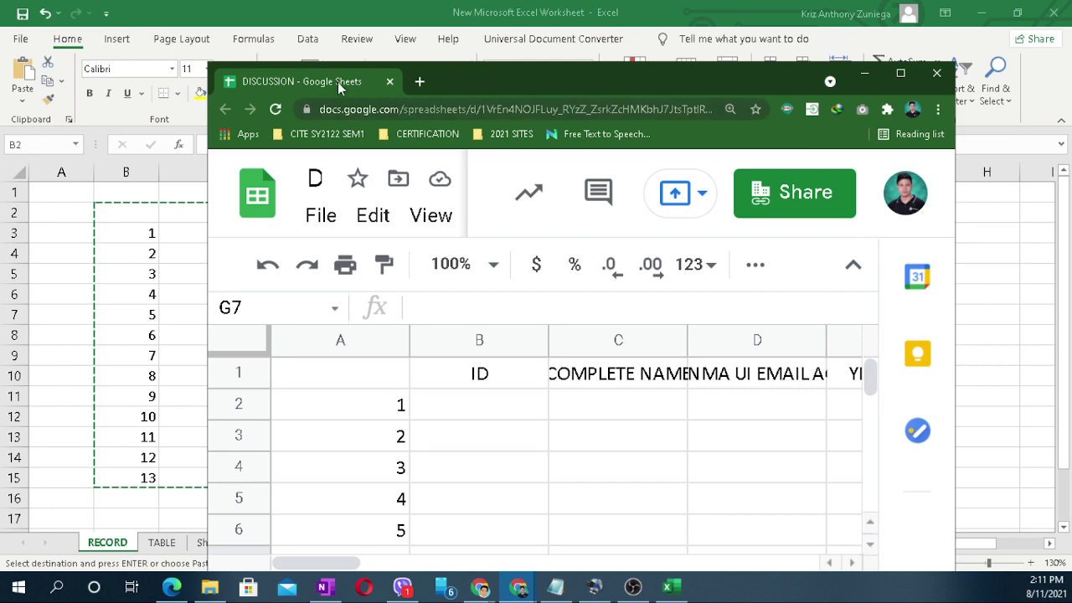
pyautogui.hotkey('alt', 'Tab')
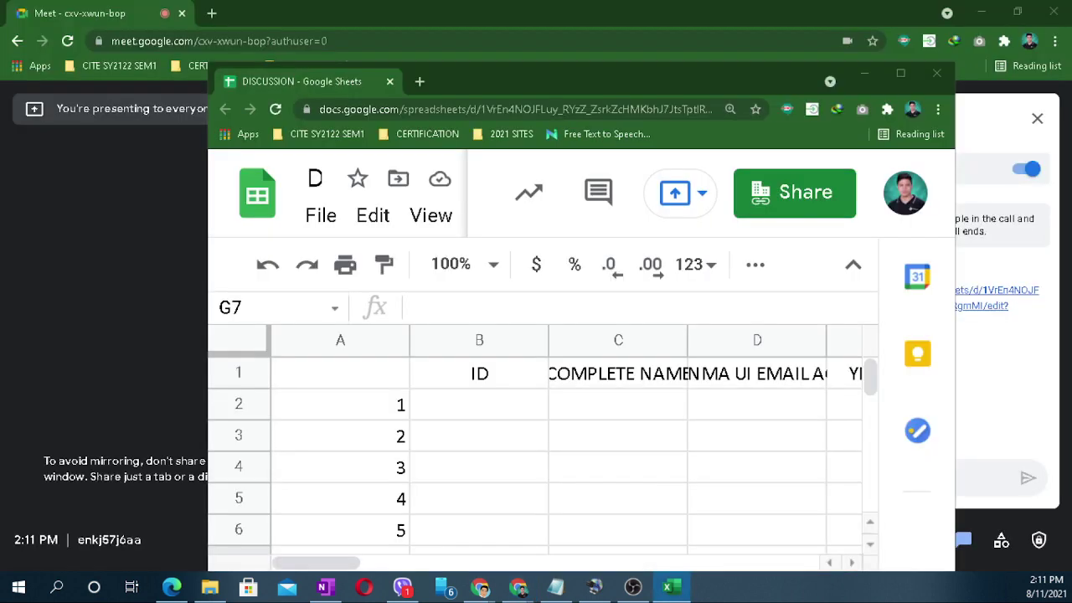
pyautogui.moveTo(282, 81); pyautogui.dragTo(284, 13)
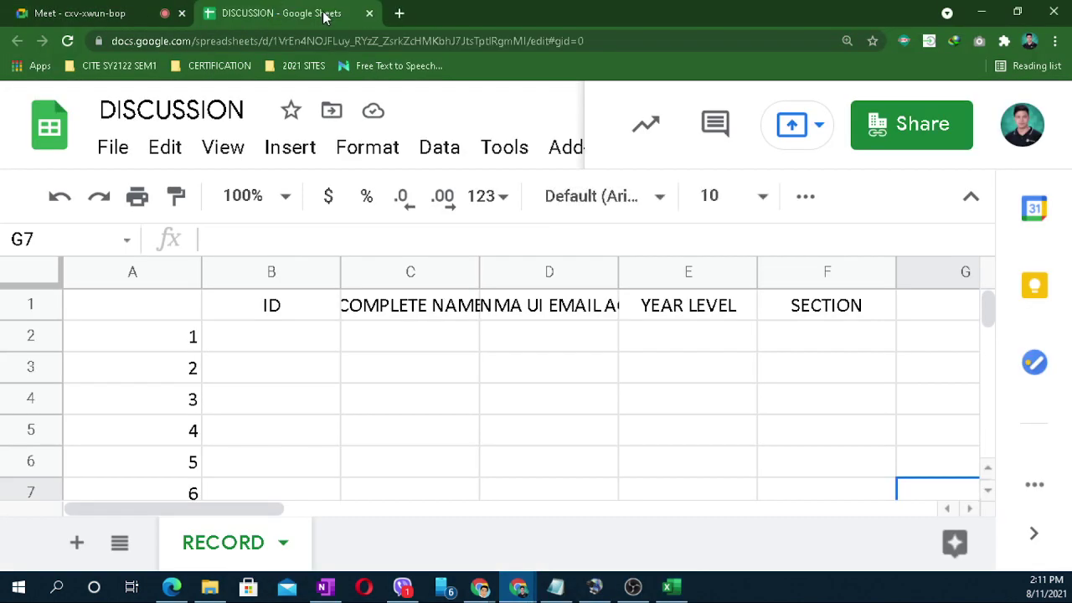
pyautogui.moveTo(632, 429); pyautogui.dragTo(536, 398)
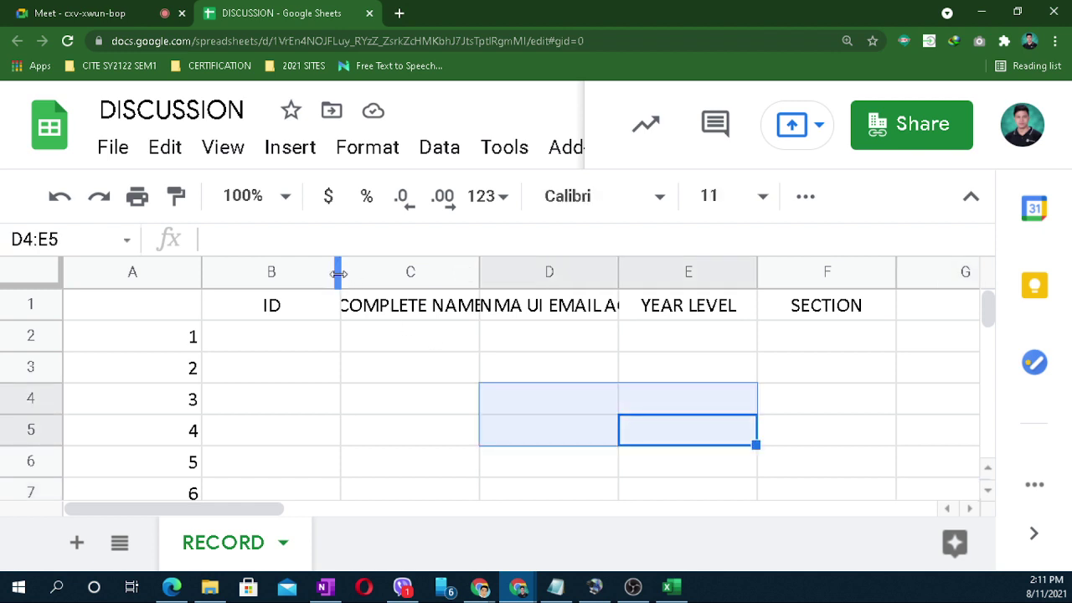
pyautogui.moveTo(340, 280); pyautogui.dragTo(318, 279)
pyautogui.moveTo(456, 282); pyautogui.dragTo(506, 281)
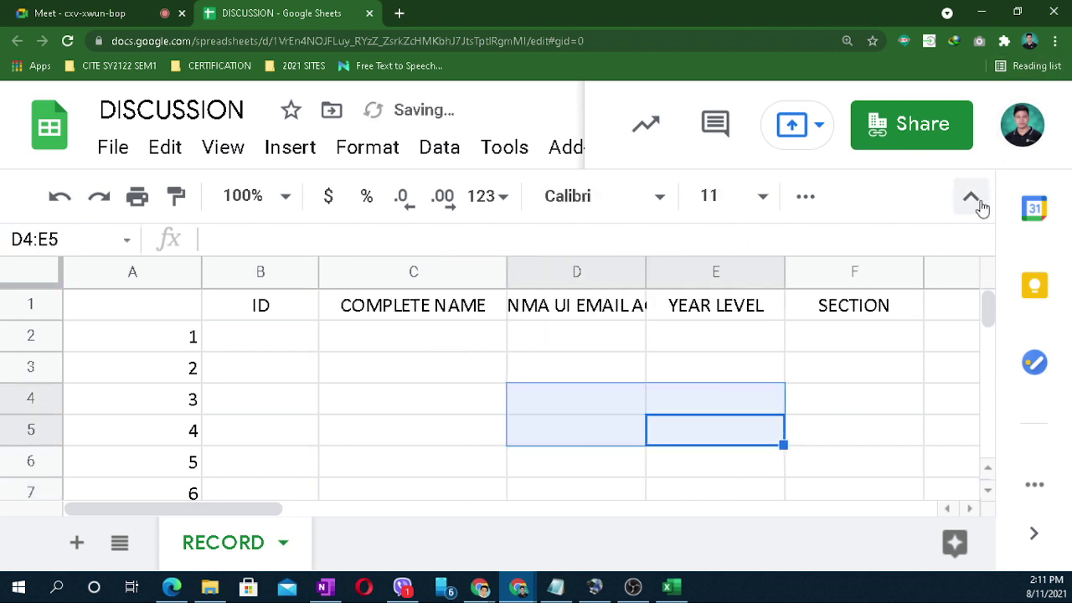
# Step: Hide the menus, select header row B1:F1, and reveal the extra formatting tools
pyautogui.click(972, 200)
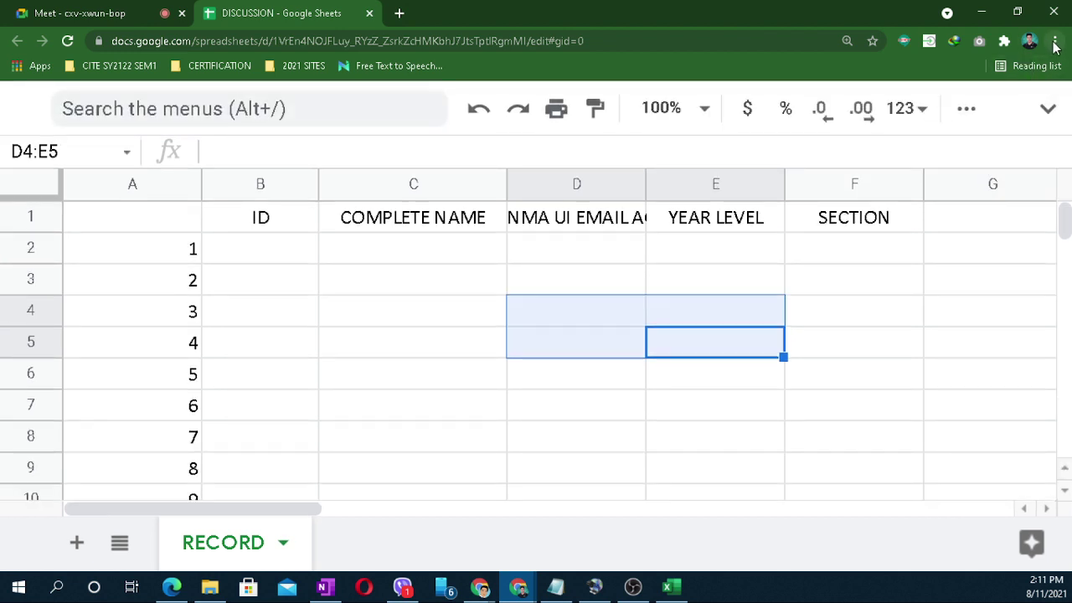
pyautogui.moveTo(389, 370); pyautogui.dragTo(387, 336)
pyautogui.click(263, 228)
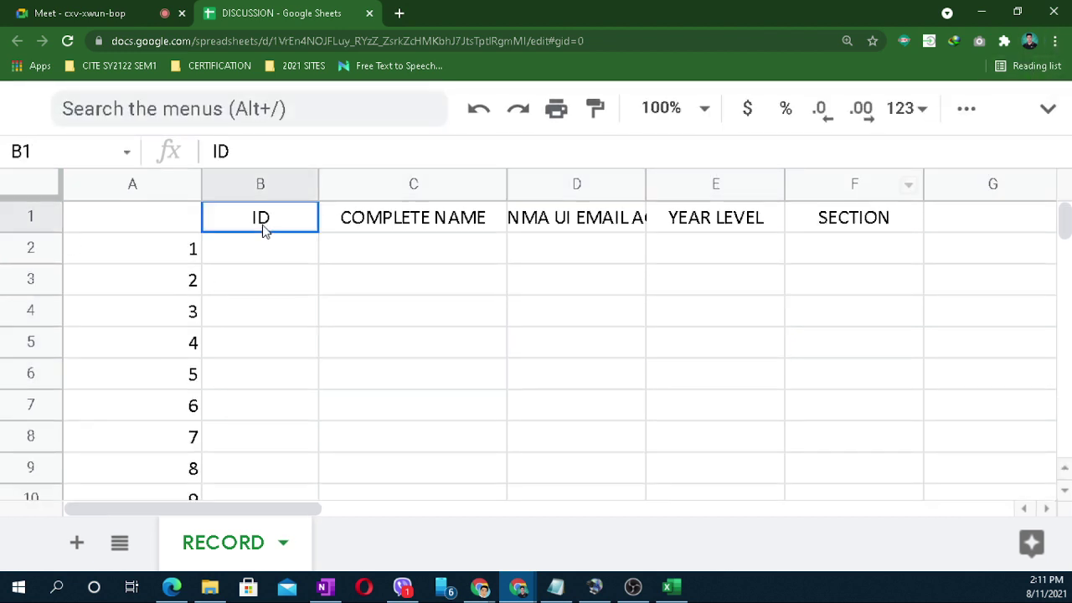
pyautogui.keyDown('shift'); pyautogui.click(847, 229); pyautogui.keyUp('shift')
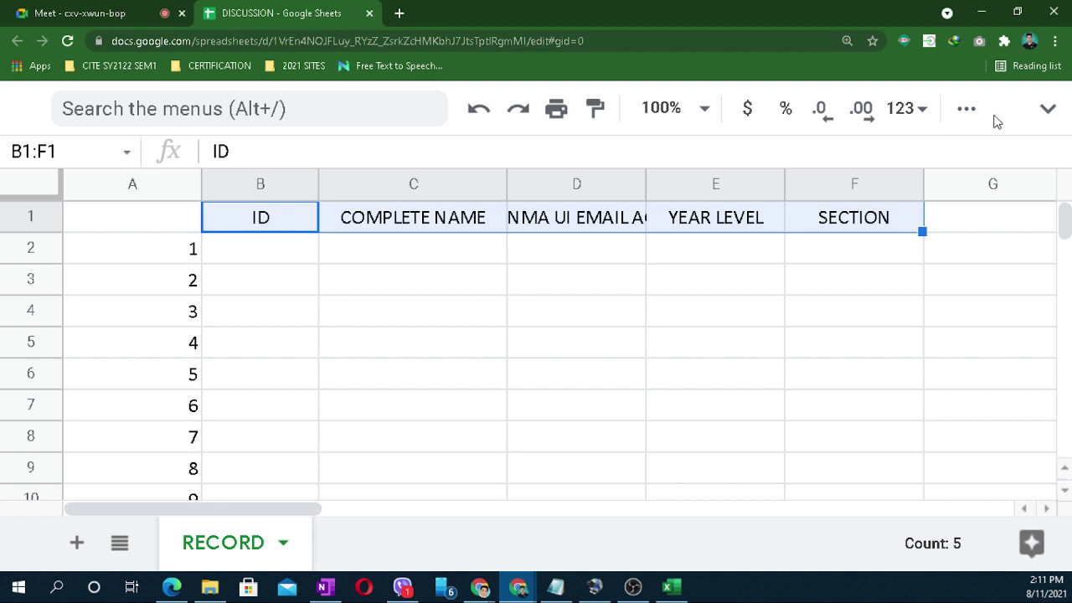
pyautogui.click(1047, 110)
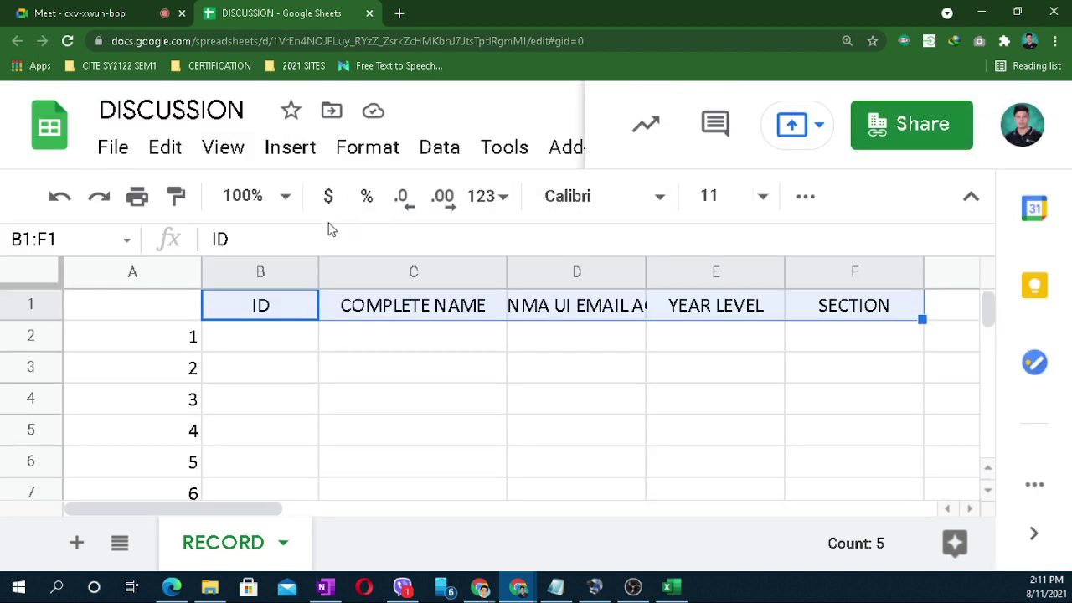
pyautogui.click(971, 196)
pyautogui.click(971, 110)
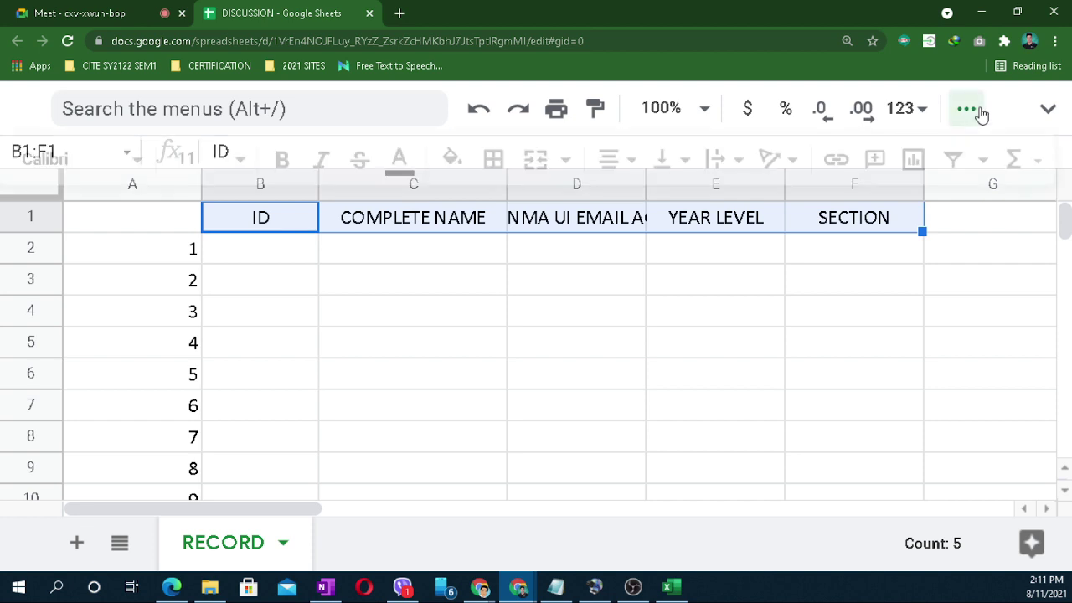
# Step: Fill header cells B1:F1 with light green
pyautogui.click(452, 159)
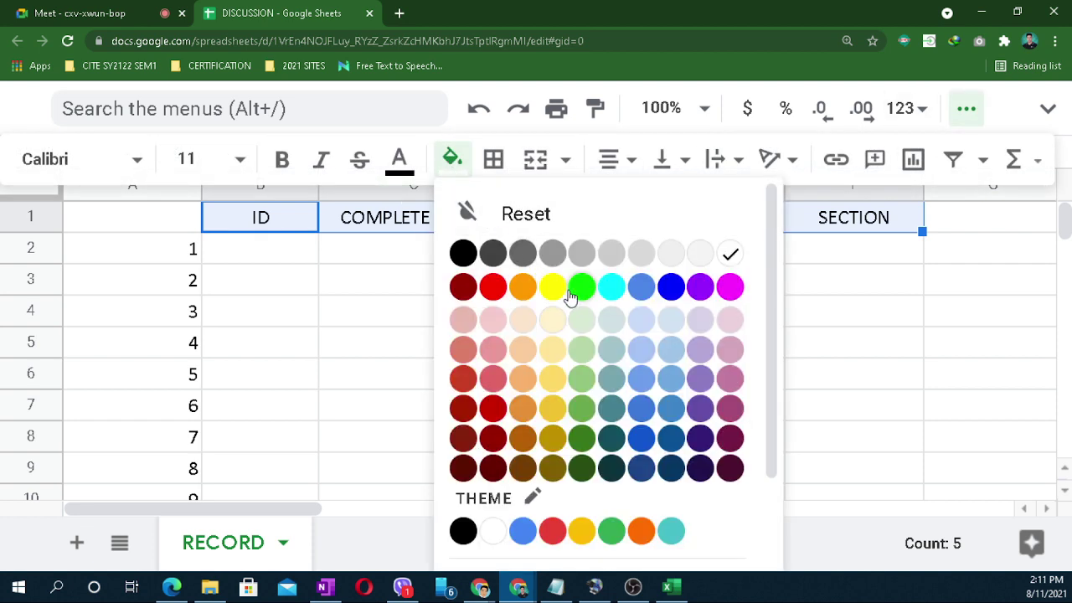
pyautogui.click(582, 349)
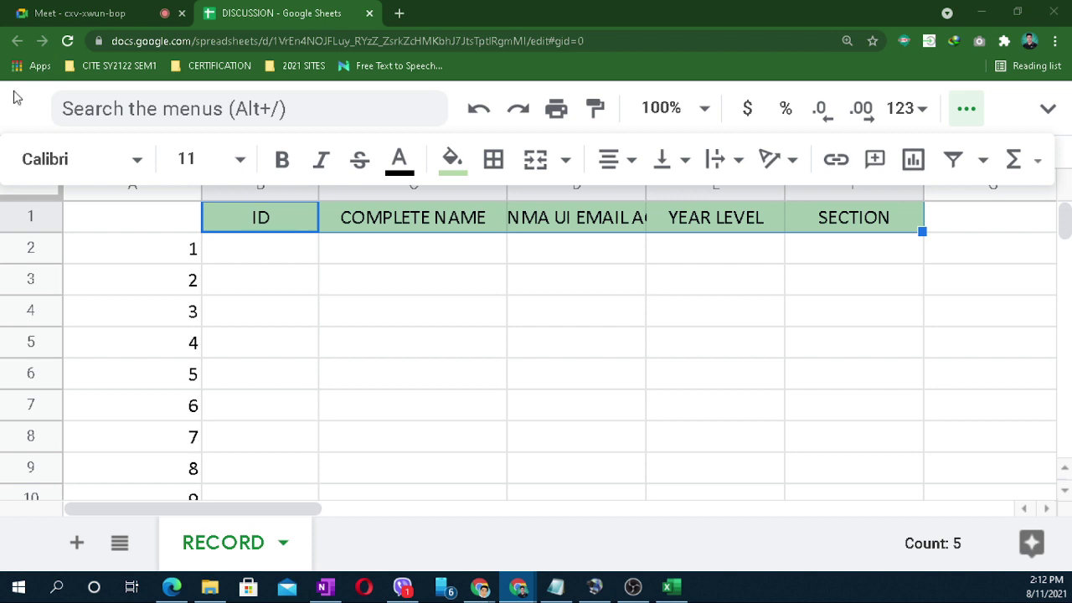
pyautogui.click(729, 313)
pyautogui.moveTo(421, 306); pyautogui.dragTo(414, 278)
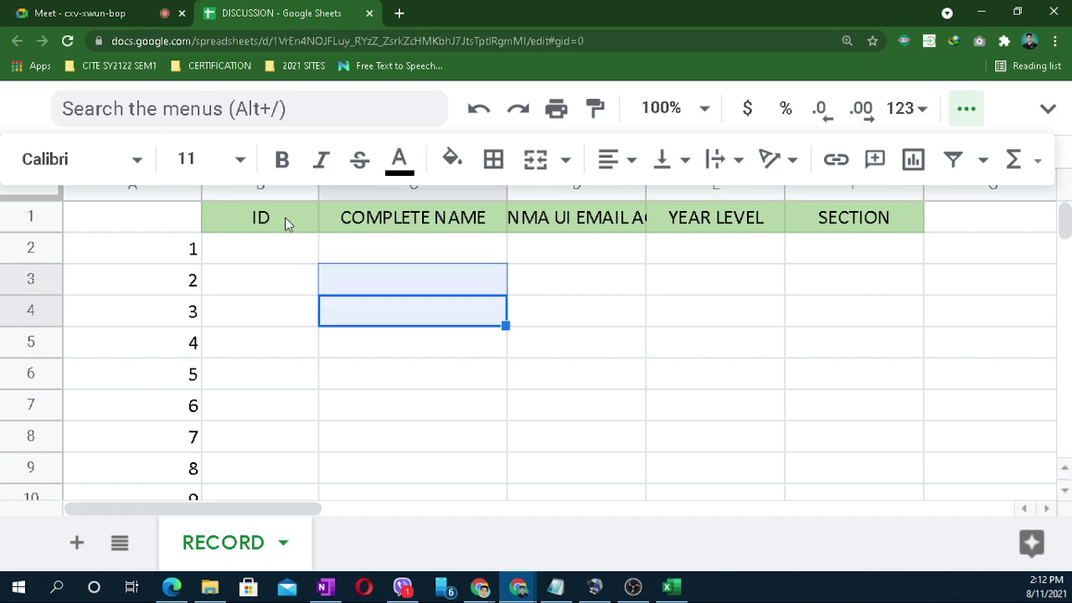
# Step: Restore the title and menus and dismiss the collaborator's profile card
pyautogui.click(284, 223)
pyautogui.click(740, 345)
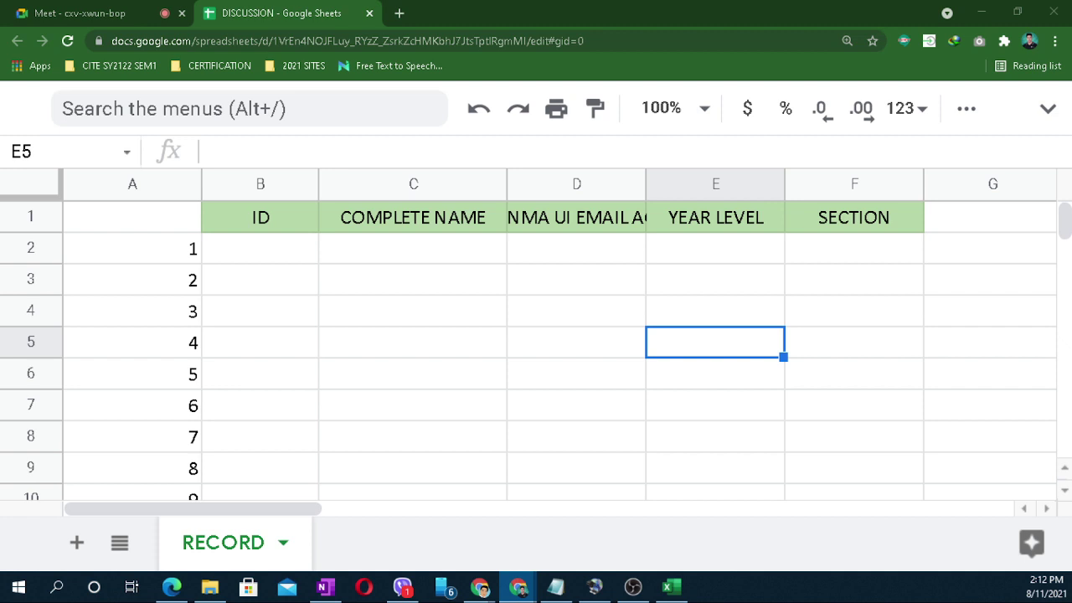
pyautogui.click(908, 345)
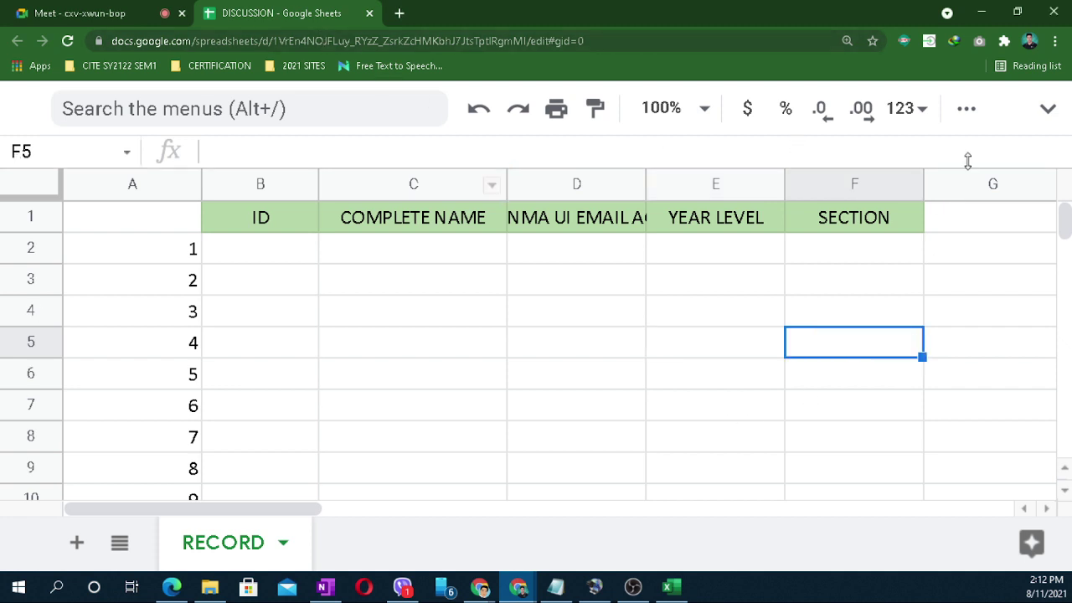
pyautogui.click(1046, 108)
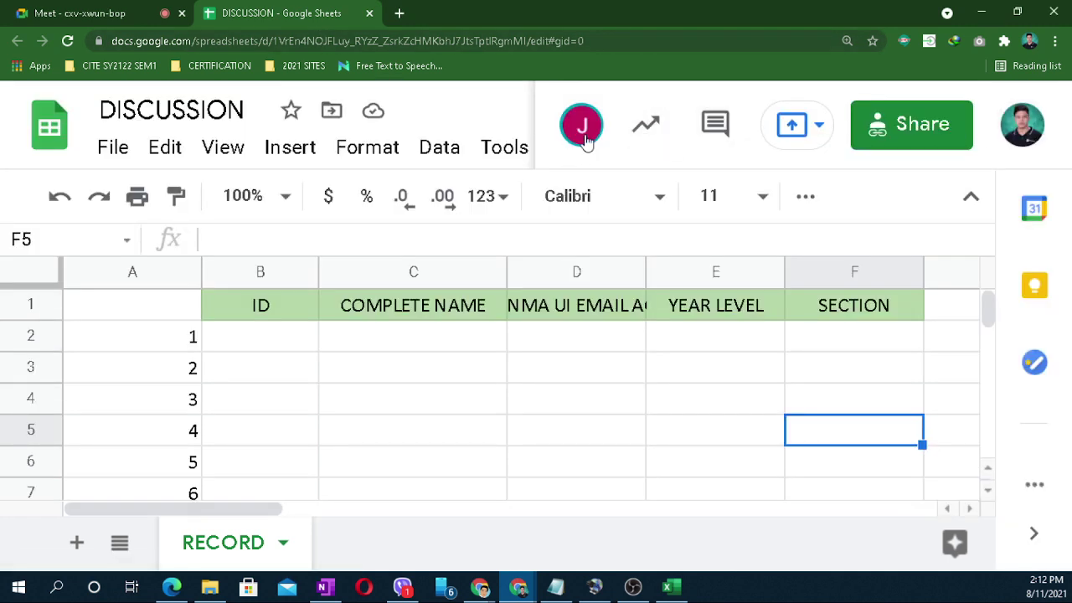
pyautogui.moveTo(583, 136)
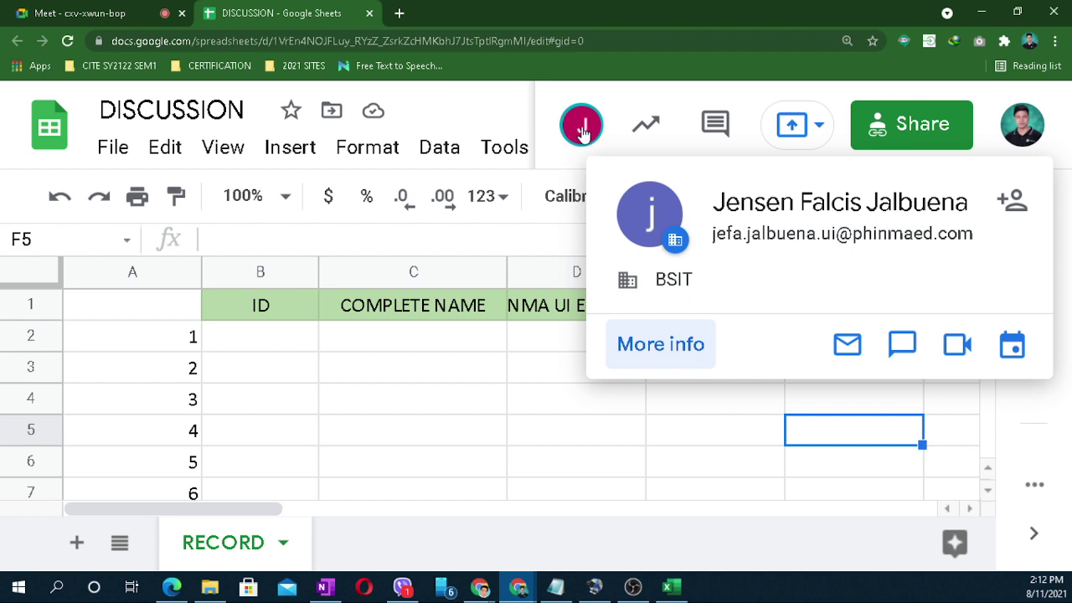
pyautogui.click(424, 456)
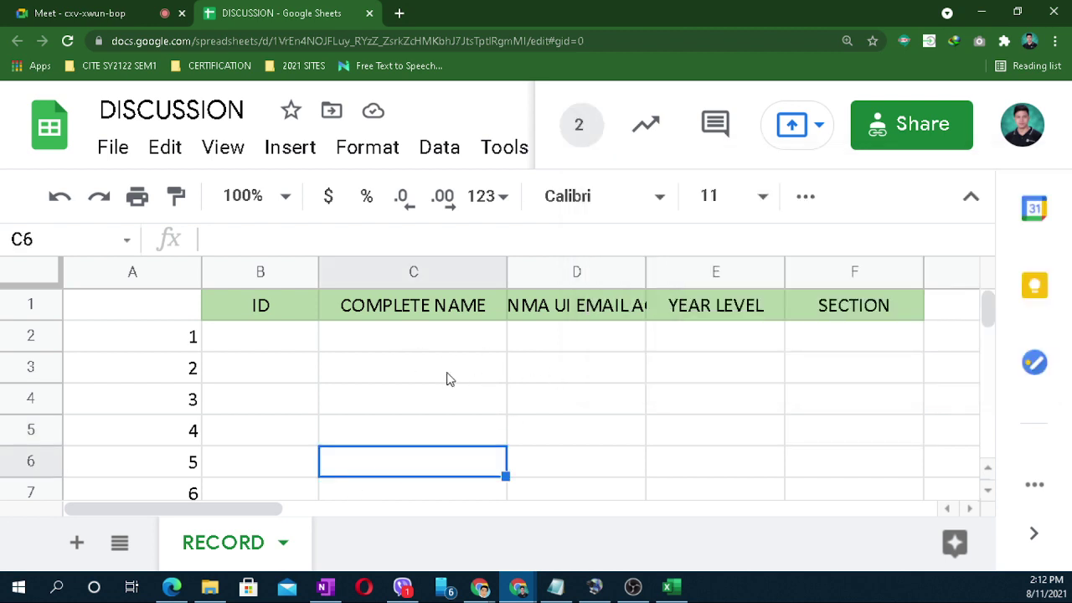
# Step: Widen column D to fit PHINMA UI EMAIL ACCT, then start the first student ID in B2
pyautogui.click(423, 395)
pyautogui.click(288, 348)
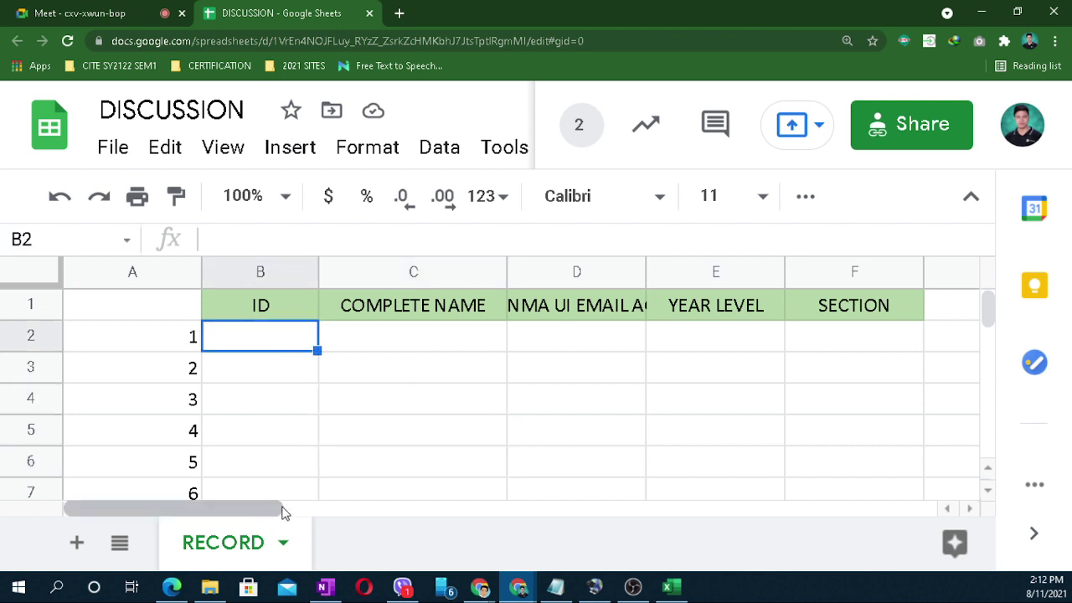
pyautogui.click(559, 437)
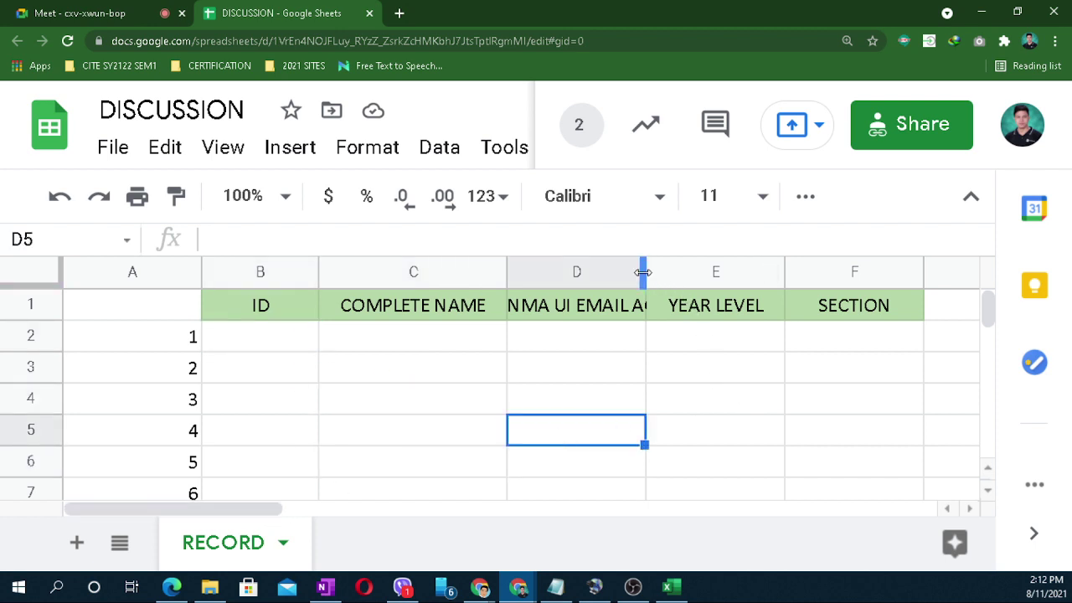
pyautogui.moveTo(645, 272); pyautogui.dragTo(754, 283)
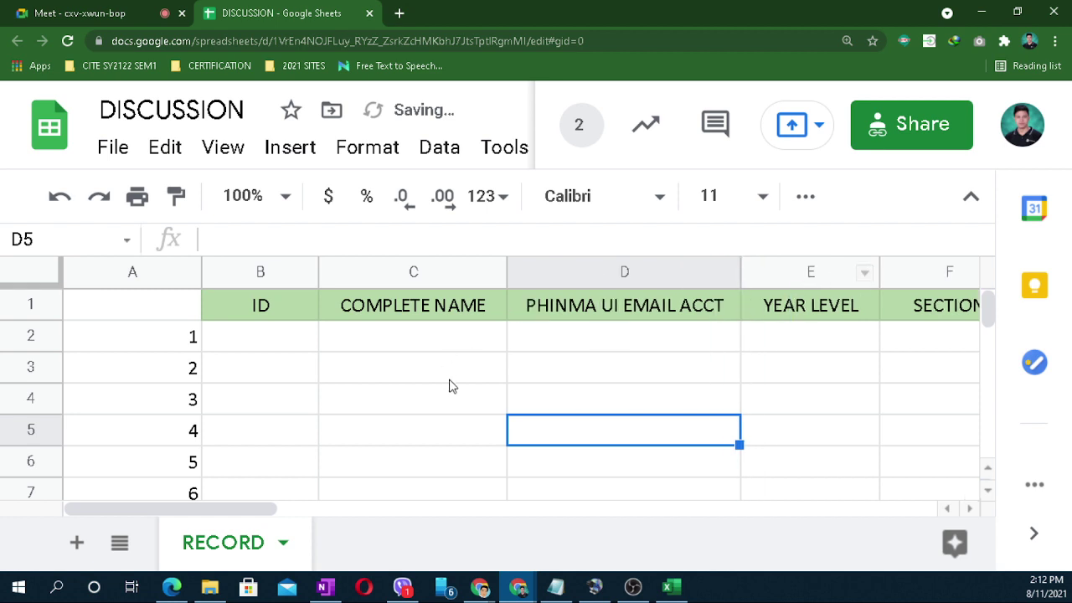
pyautogui.click(368, 369)
pyautogui.click(260, 350)
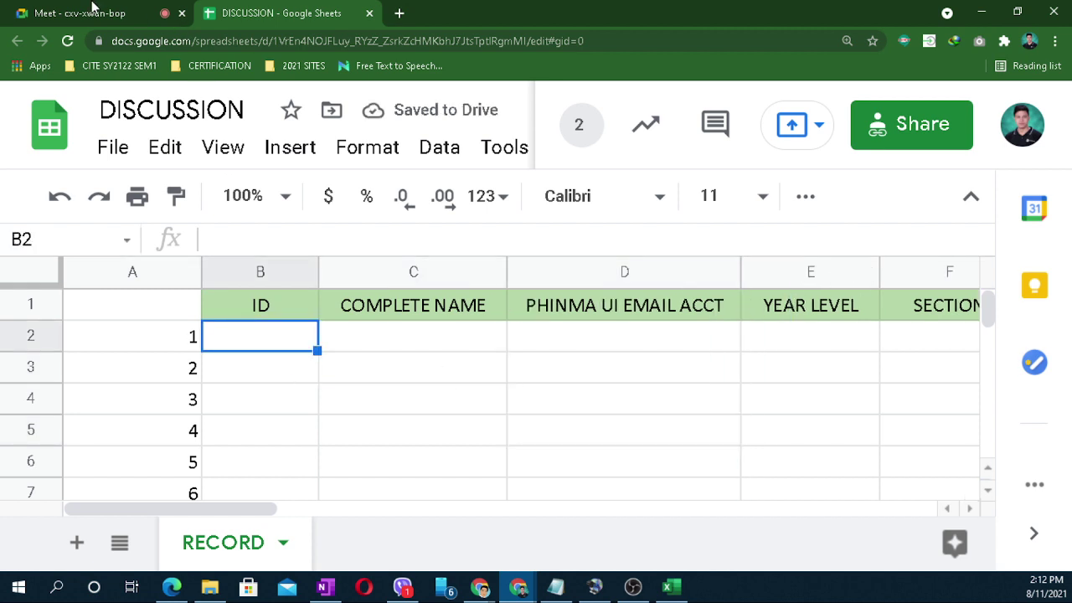
pyautogui.click(354, 431)
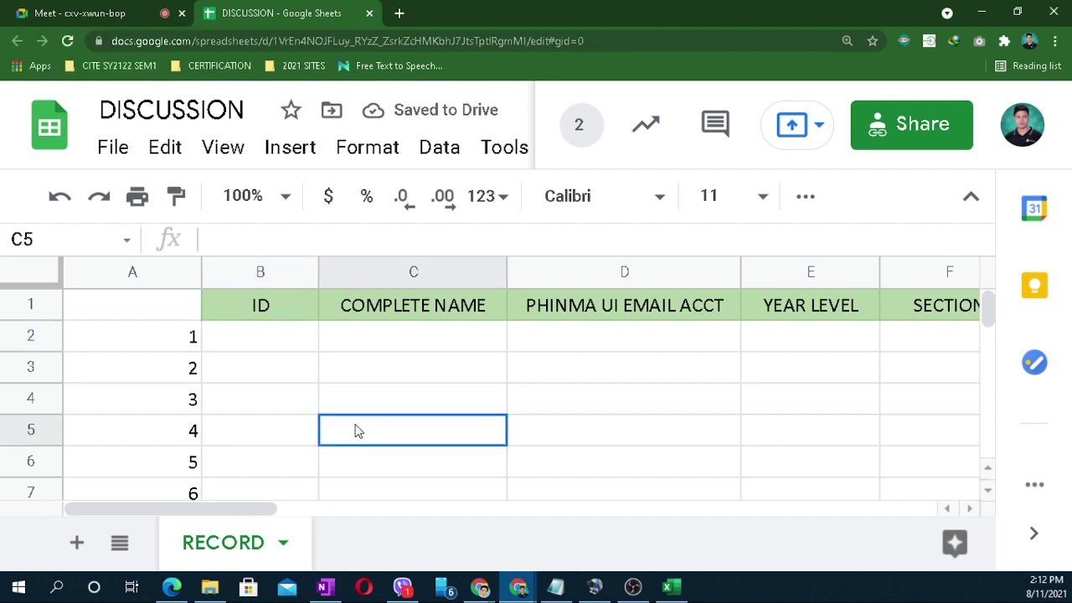
pyautogui.click(264, 349)
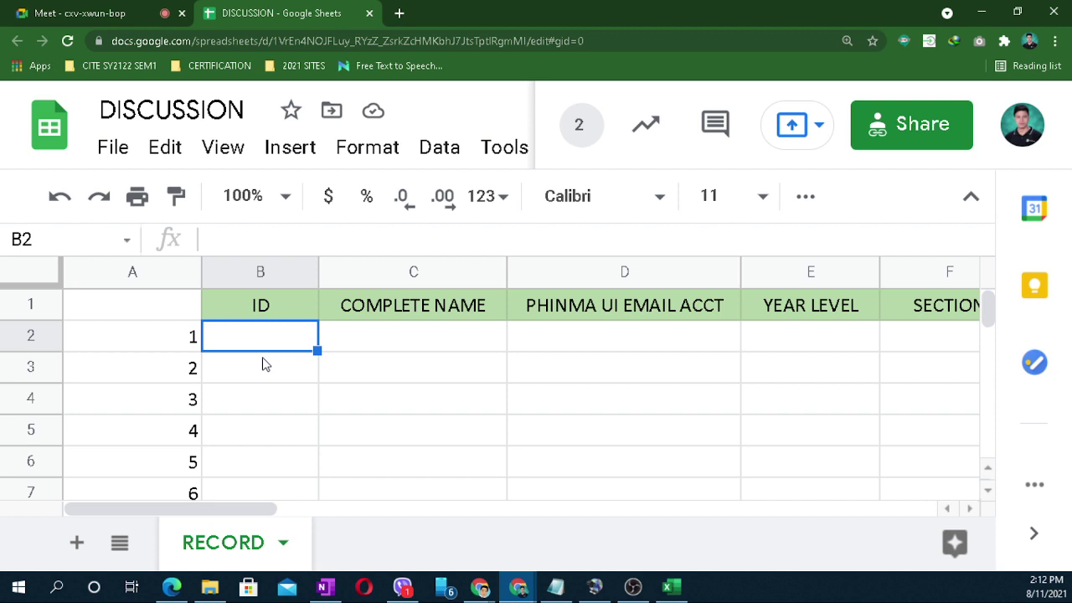
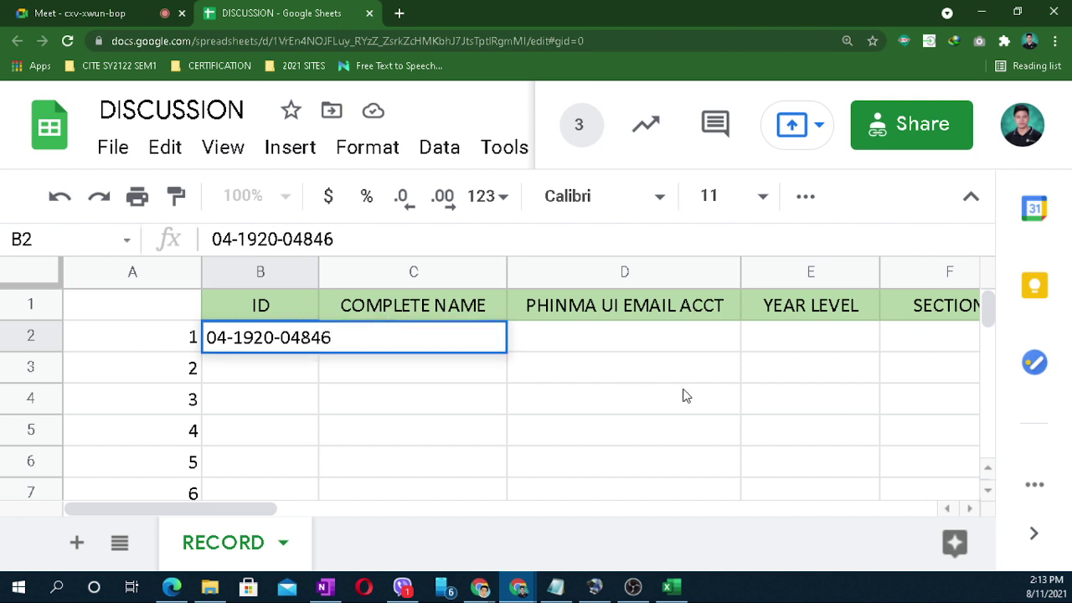
# Step: Finish the first student ID in B2, widen column B to fit it, and select C2
pyautogui.click(474, 401)
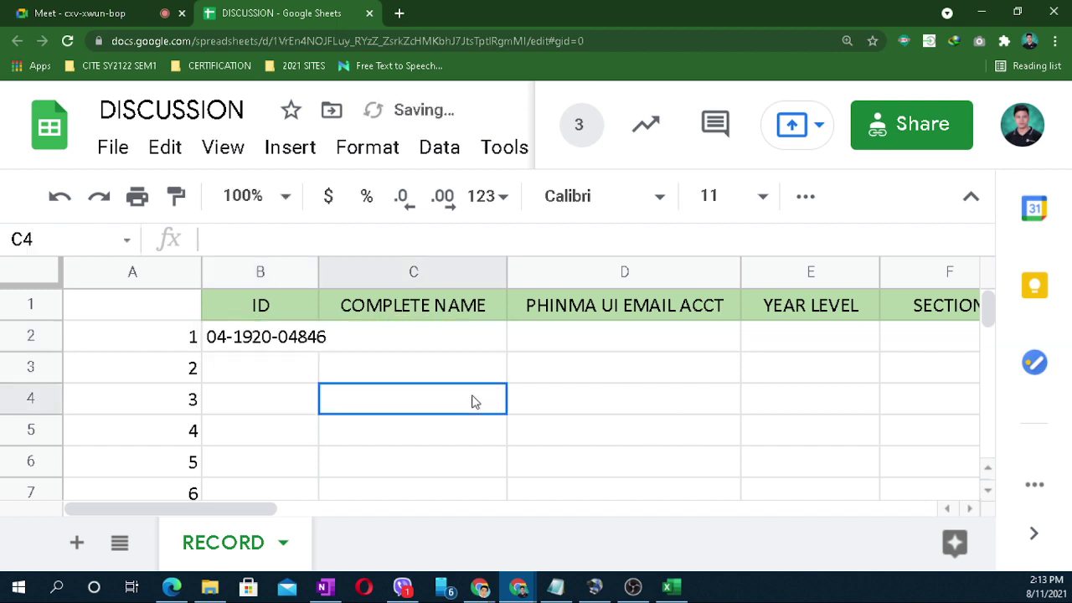
pyautogui.moveTo(317, 259); pyautogui.dragTo(339, 259)
pyautogui.click(418, 358)
pyautogui.click(412, 348)
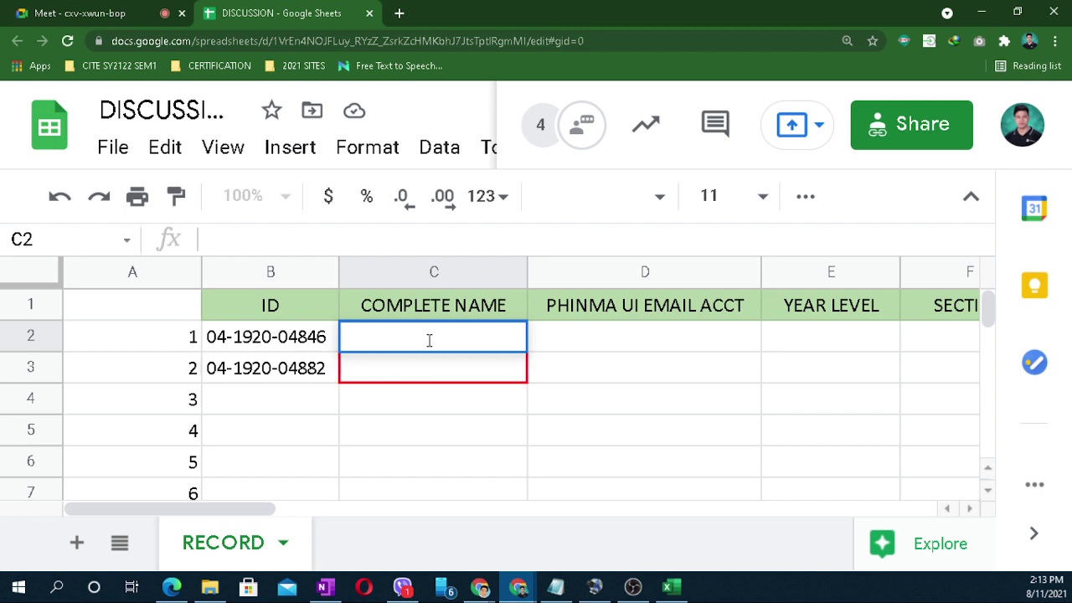
# Step: Enter the first student's full name in C2 and their school e-mail address in D2
pyautogui.write('HAR')
pyautogui.press('BackSpace')
pyautogui.press('BackSpace')
pyautogui.press('BackSpace')
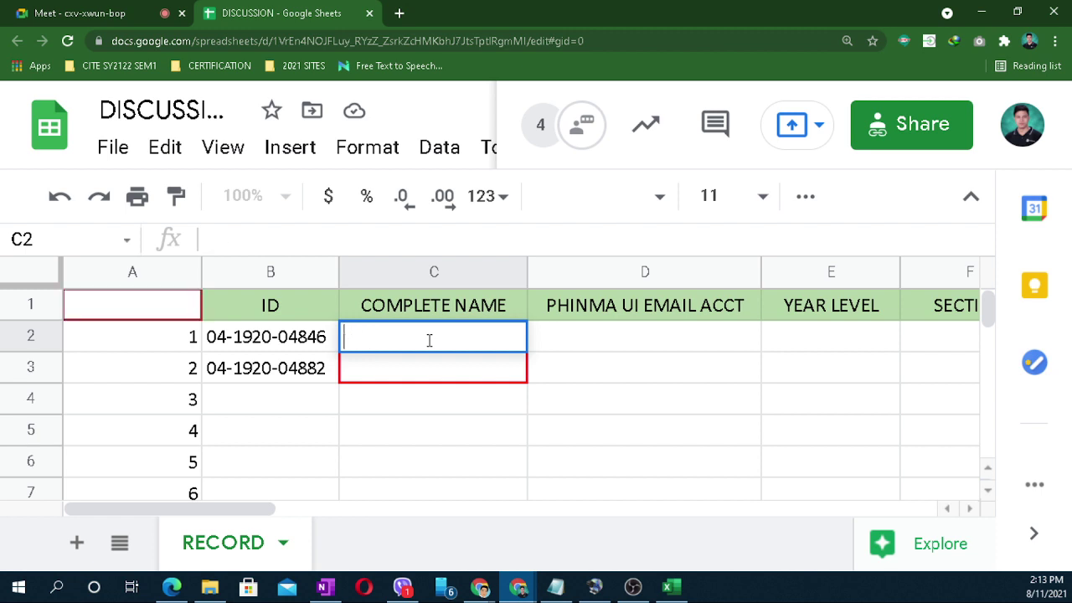
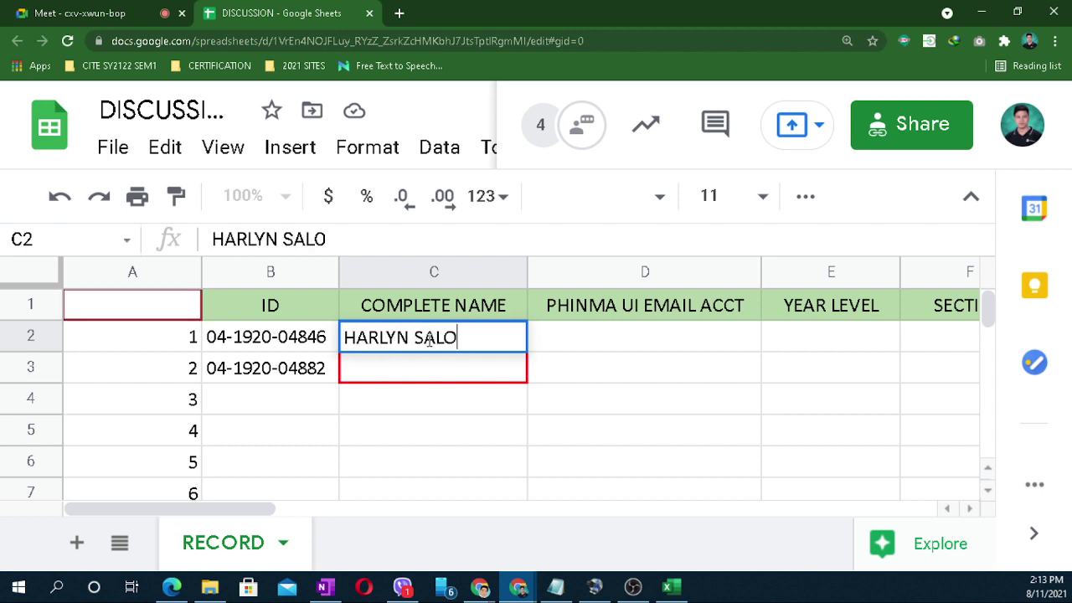
pyautogui.click(670, 429)
pyautogui.click(617, 345)
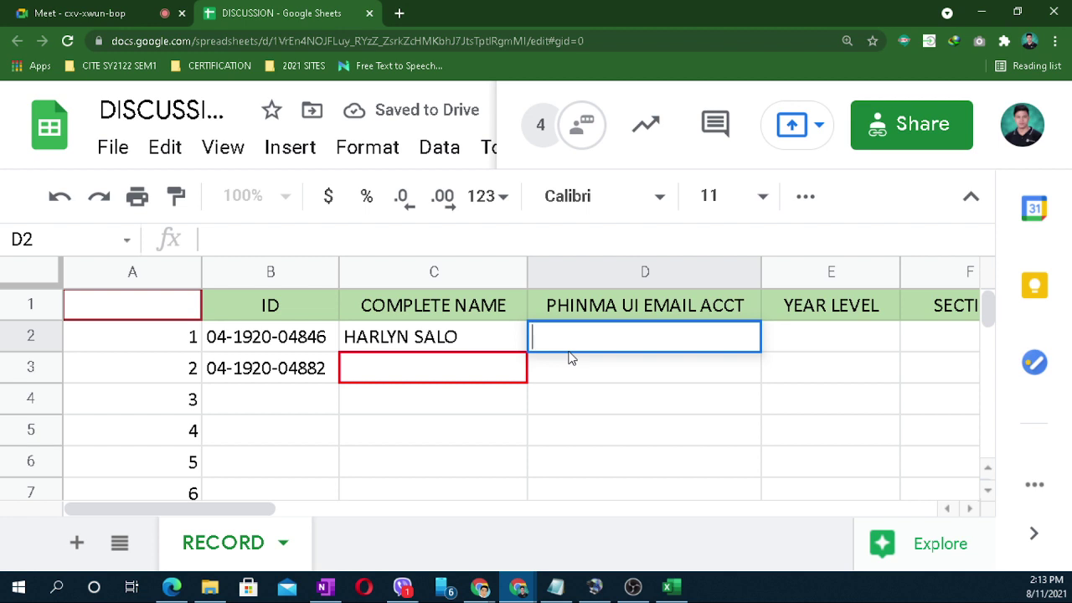
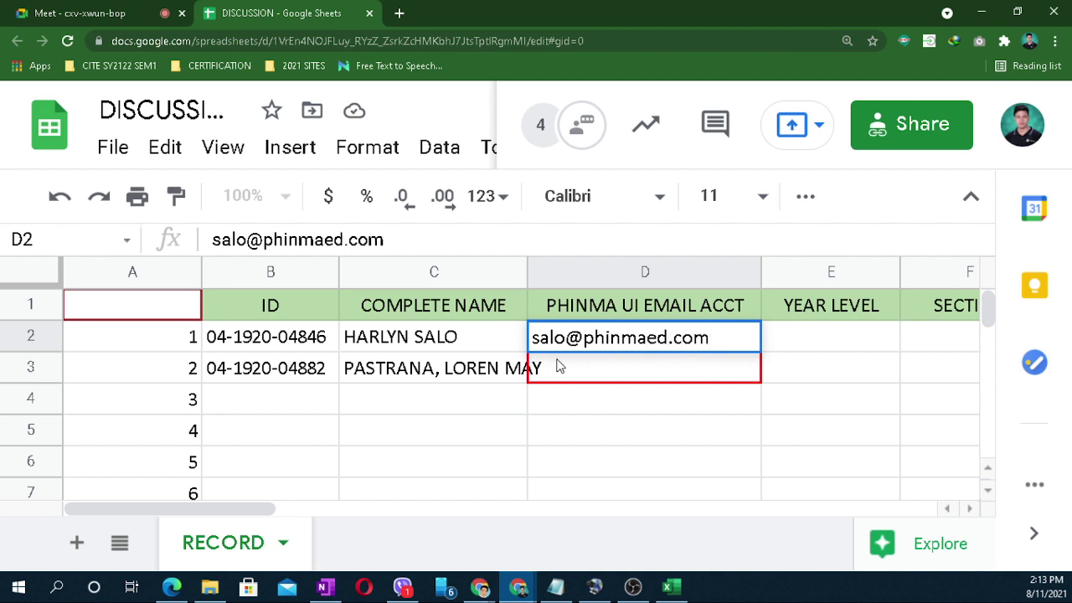
pyautogui.click(566, 338)
pyautogui.write('.ui')
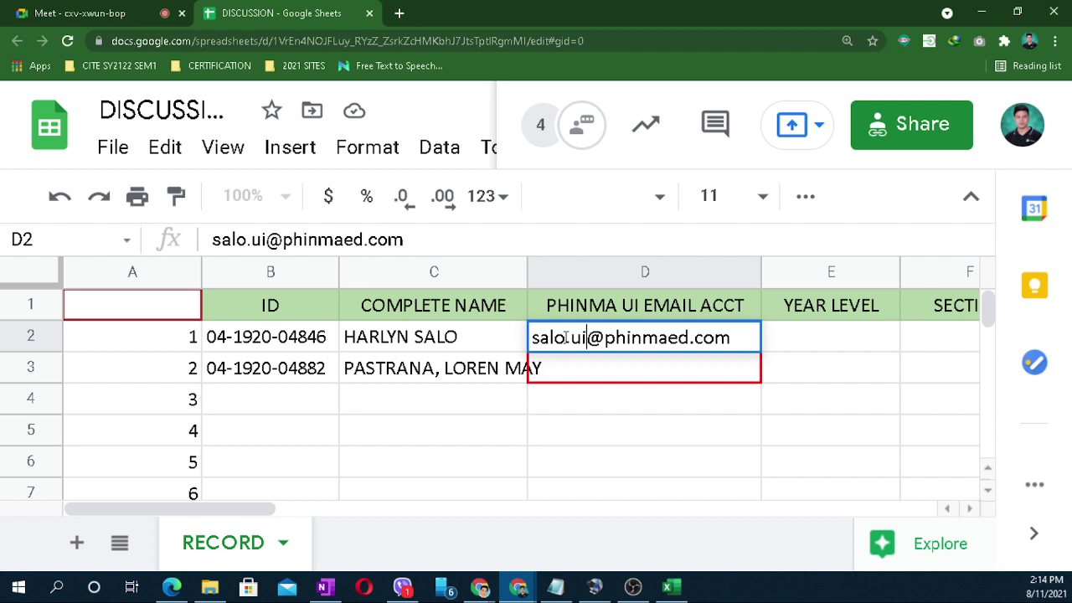
pyautogui.click(681, 434)
# Step: Enter year level BSIT3 in E2 and section B1-03-BSIT3 in F2
pyautogui.click(789, 344)
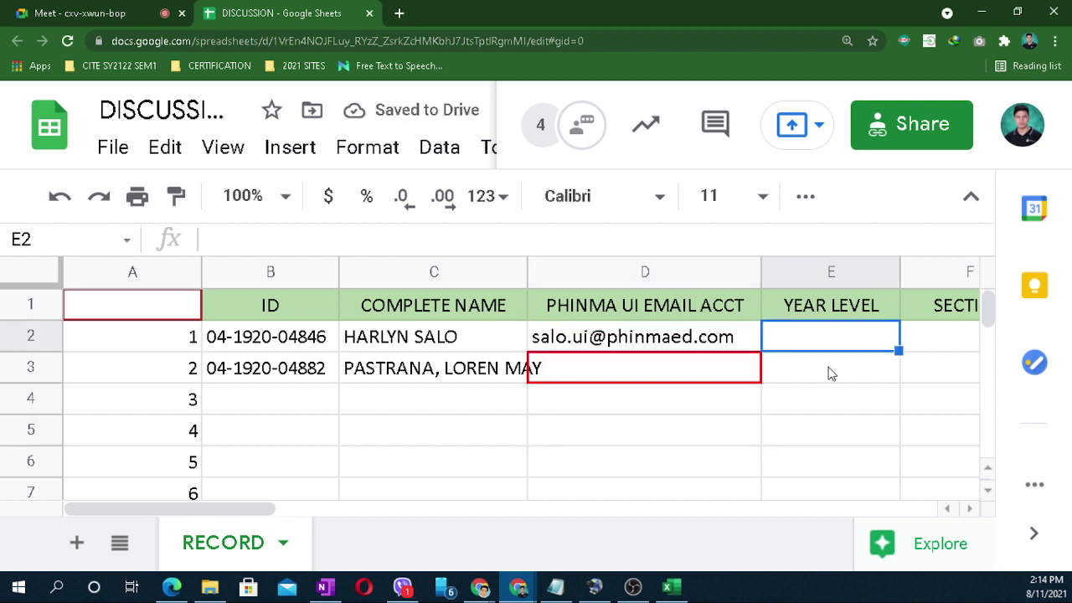
pyautogui.write('BSIT3')
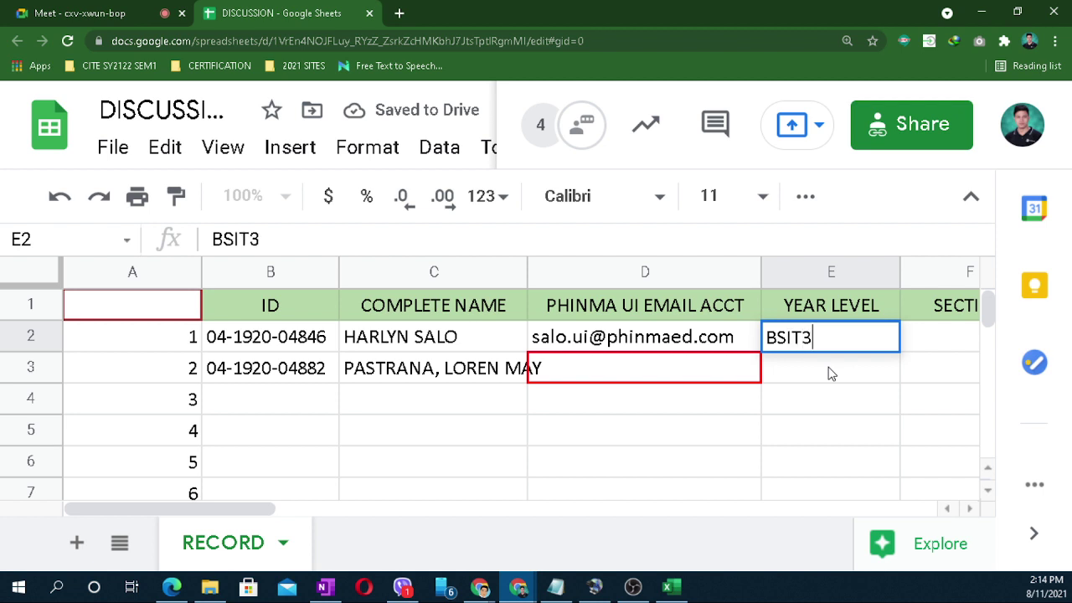
pyautogui.click(933, 341)
pyautogui.write('B1-0')
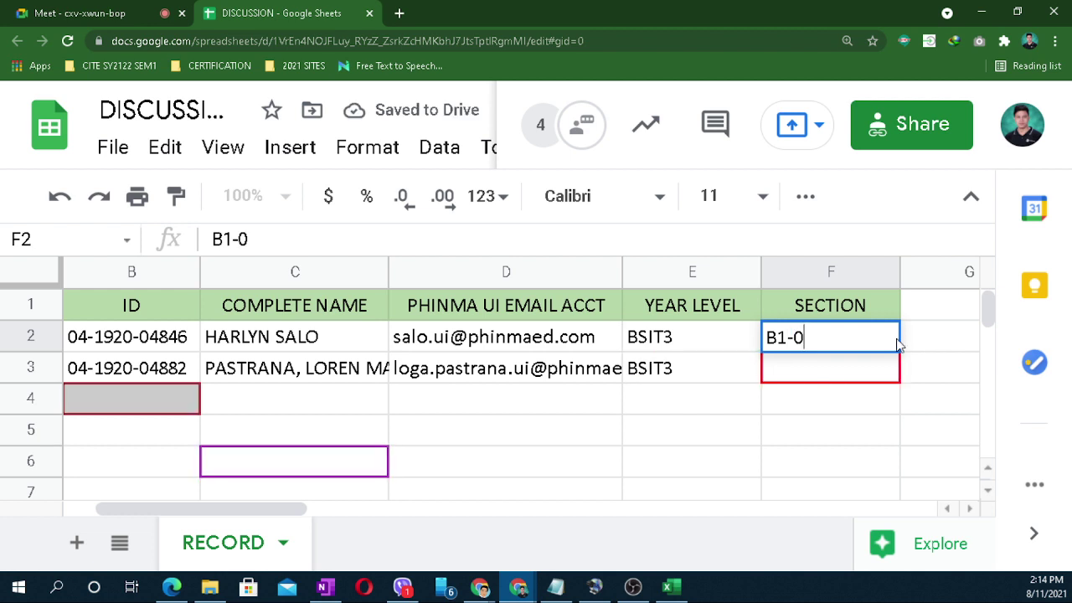
pyautogui.write('3-')
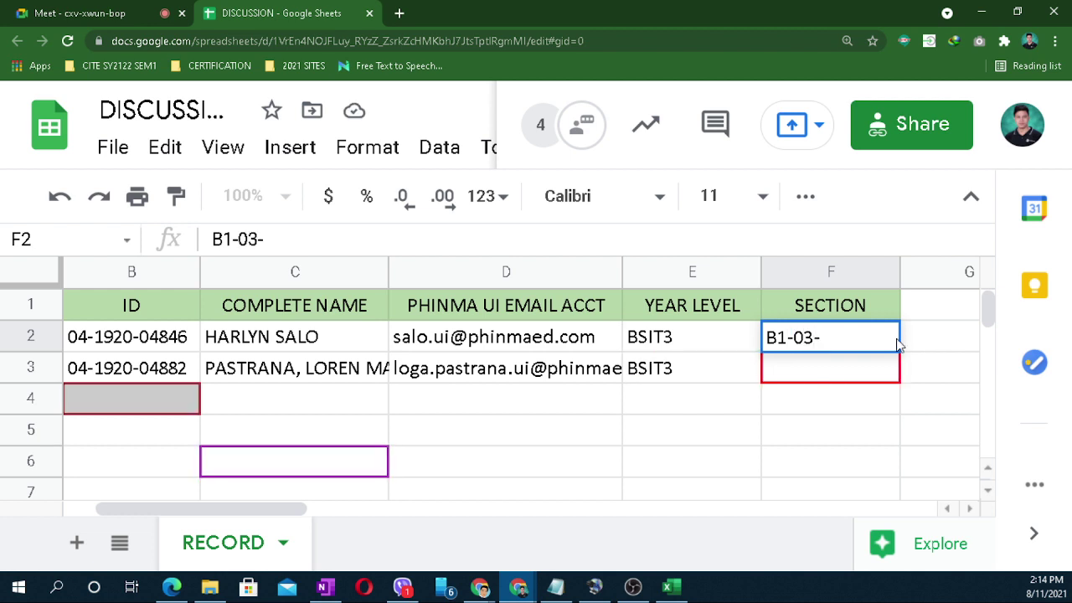
pyautogui.write('BSIT3')
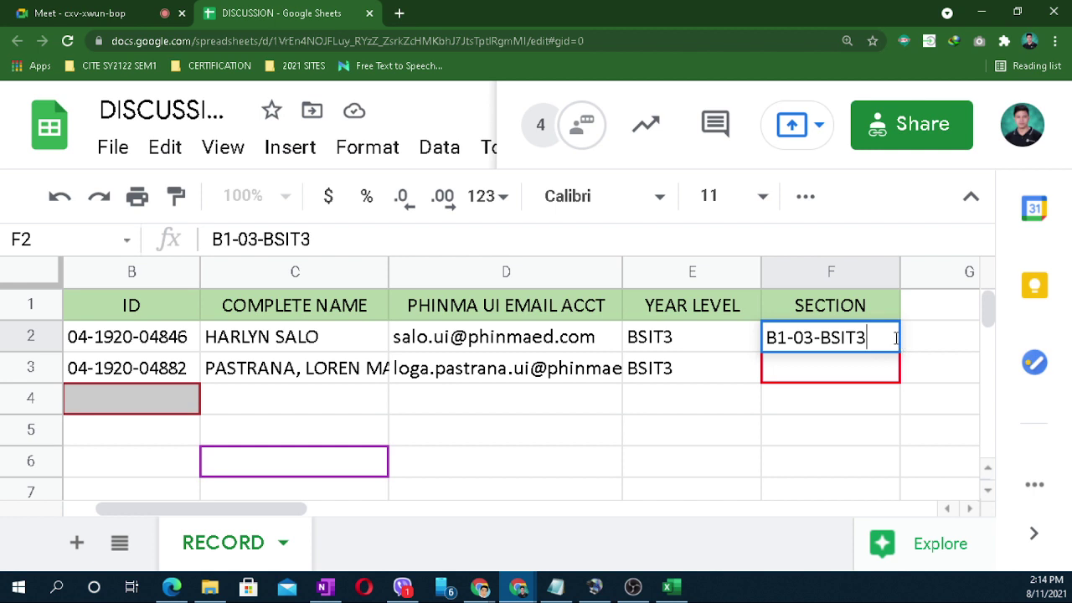
pyautogui.click(814, 410)
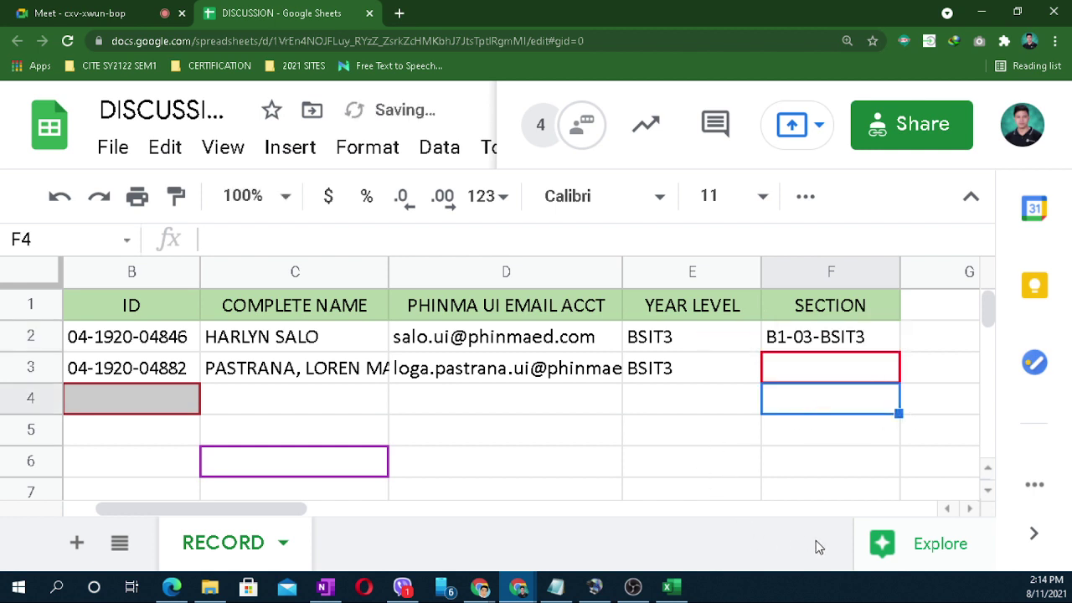
pyautogui.moveTo(276, 509); pyautogui.dragTo(244, 509)
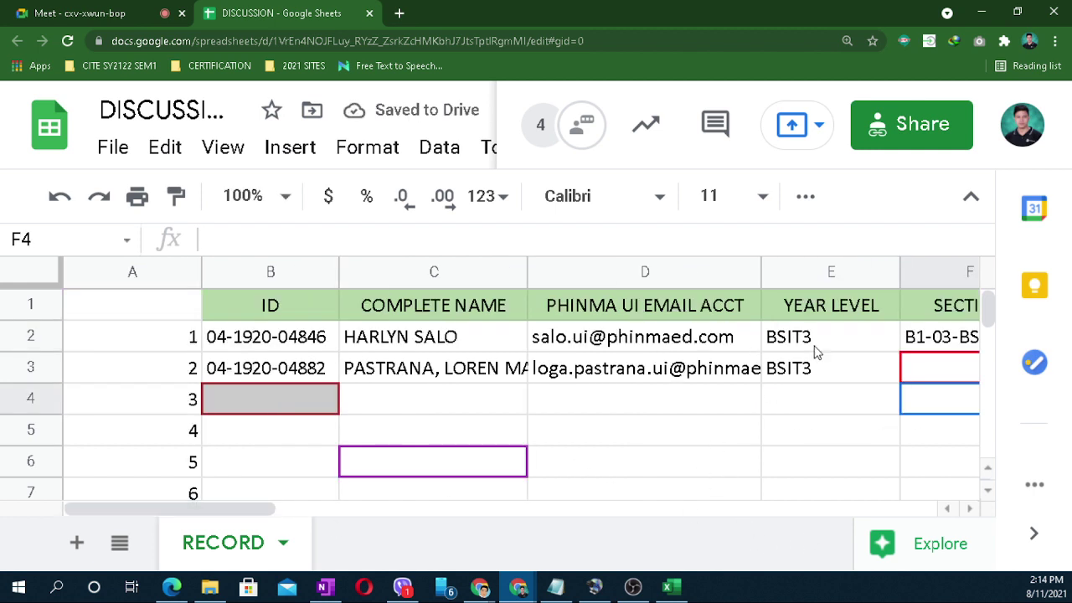
pyautogui.click(1054, 40)
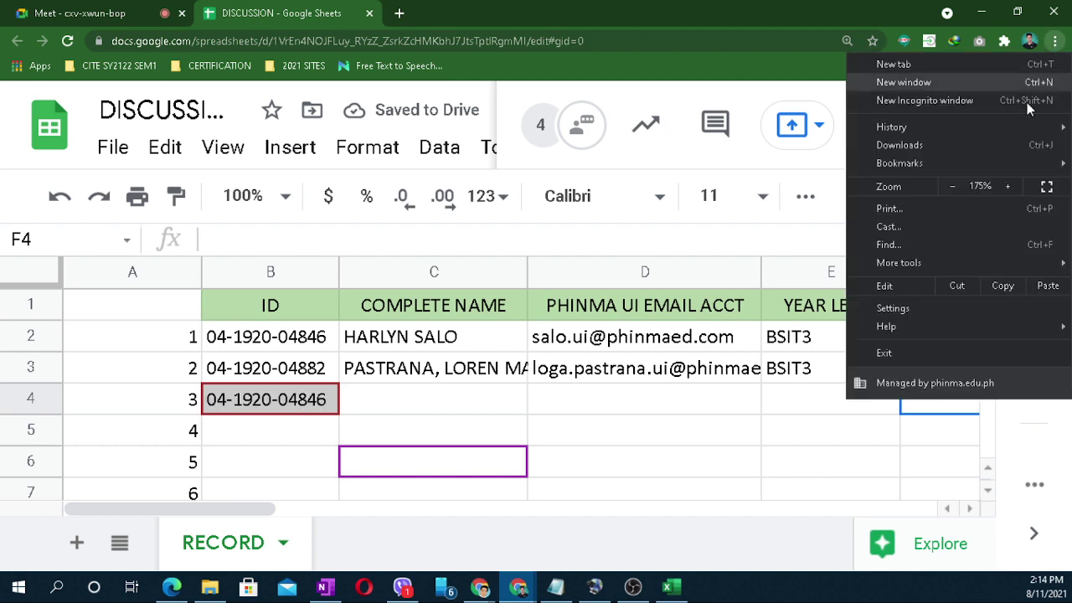
# Step: Zoom the page out to 125%, add a blank Sheet2, and return to RECORD
pyautogui.click(953, 186)
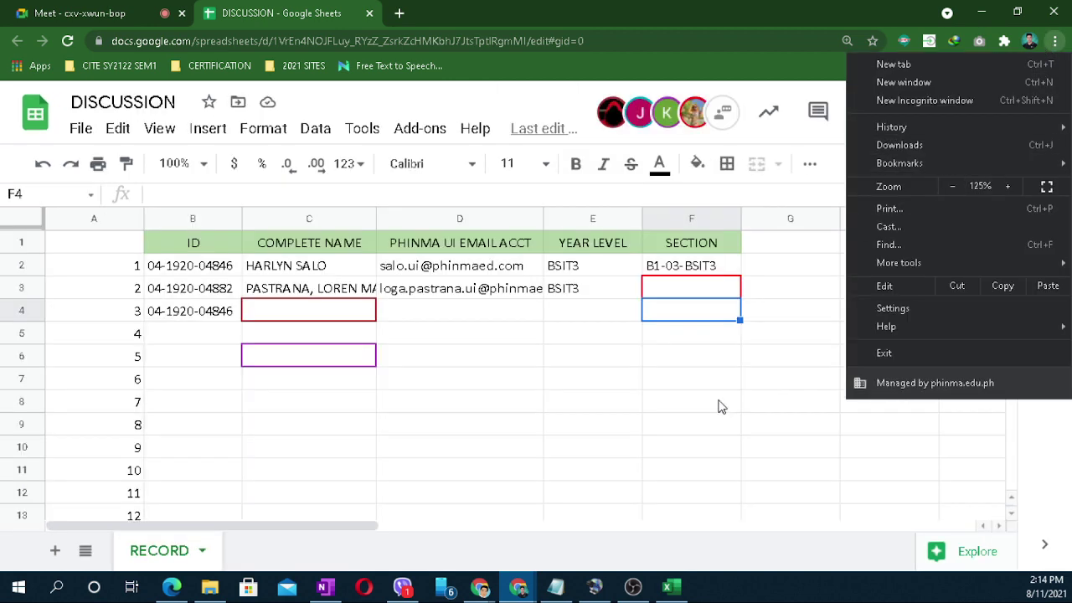
pyautogui.click(736, 474)
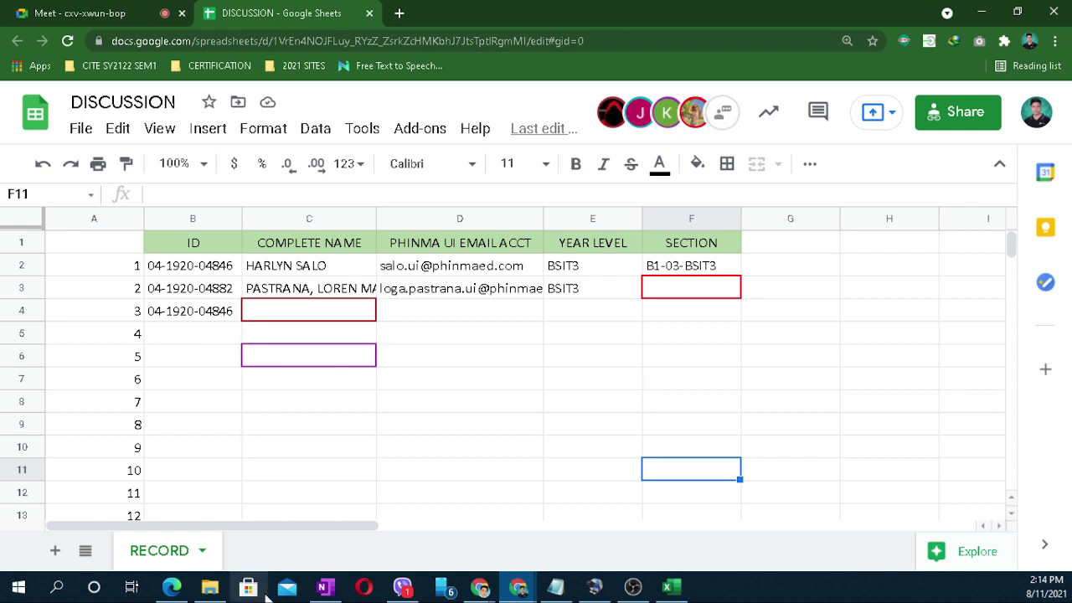
pyautogui.click(54, 549)
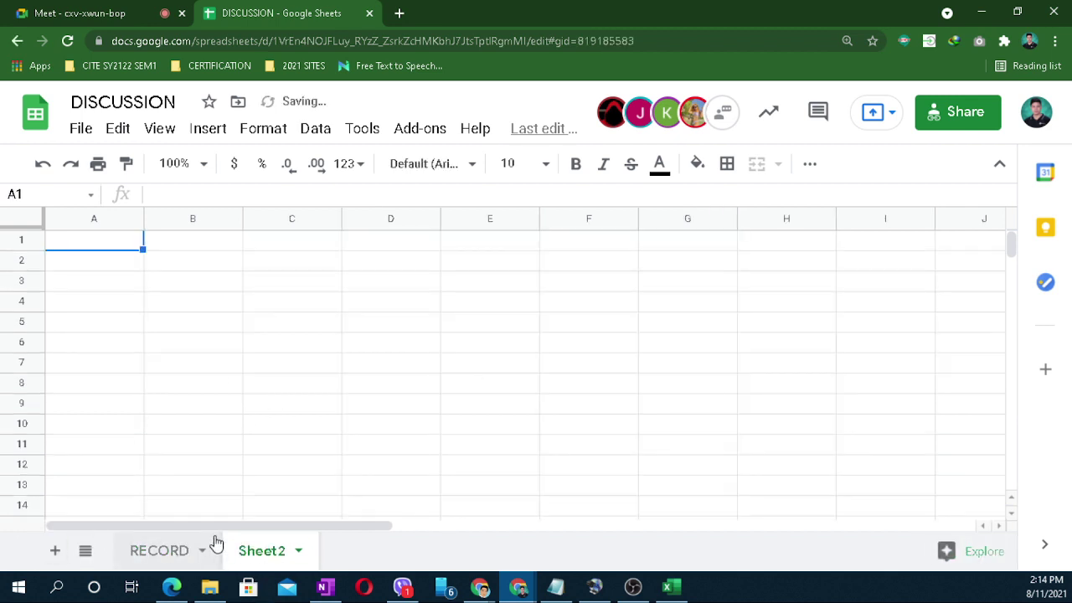
pyautogui.click(149, 554)
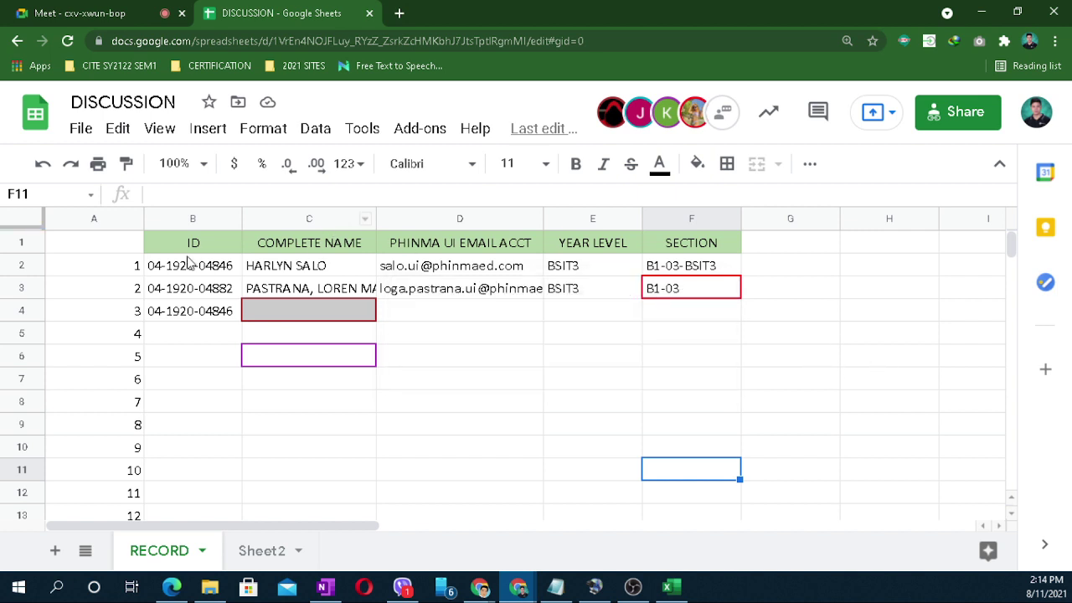
pyautogui.click(22, 264)
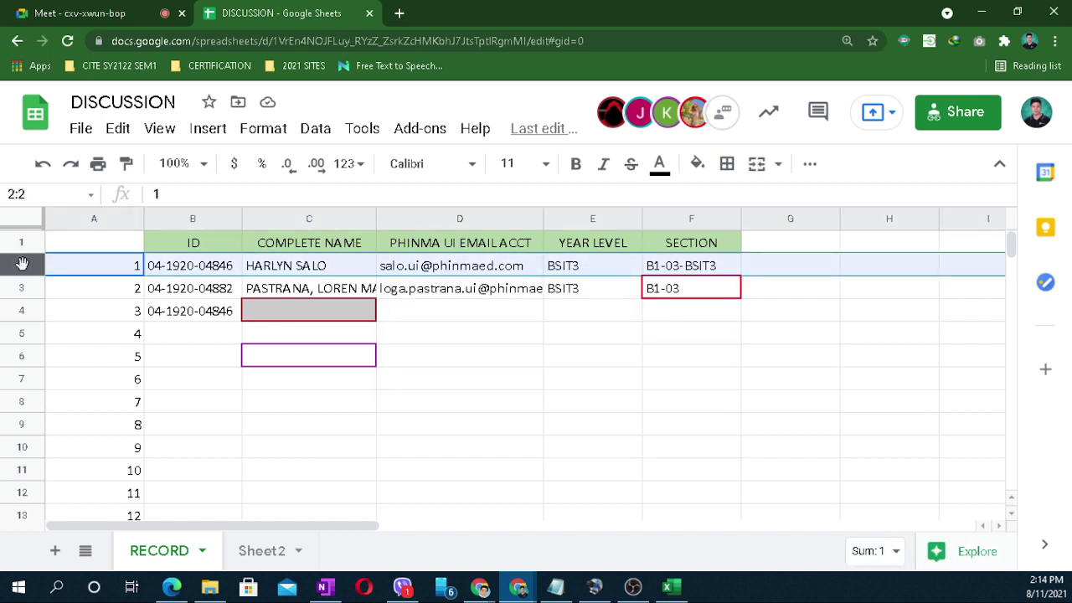
pyautogui.click(23, 288)
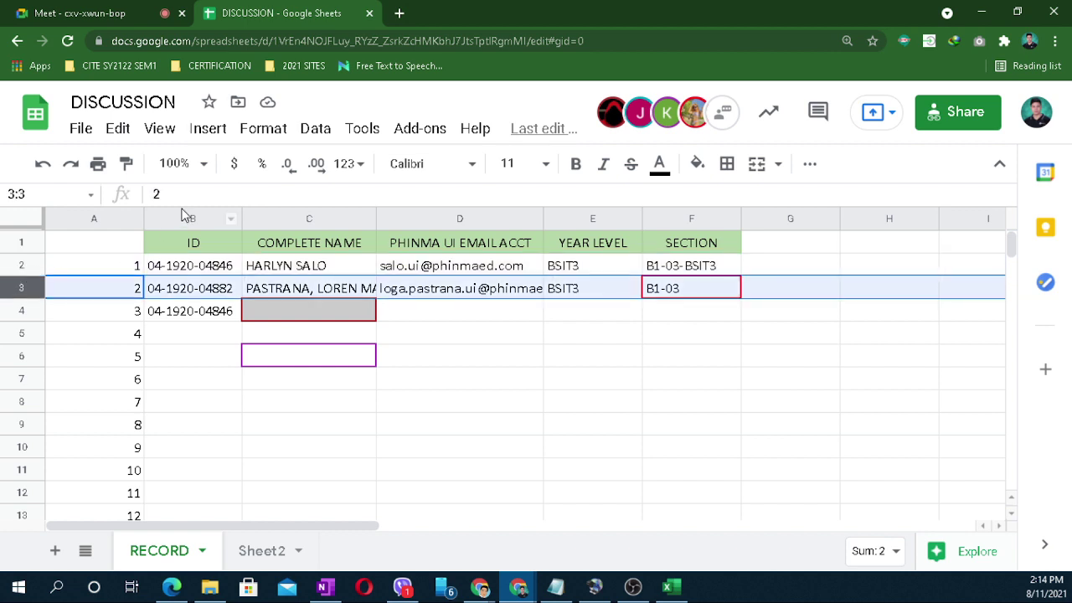
pyautogui.click(186, 216)
pyautogui.click(303, 216)
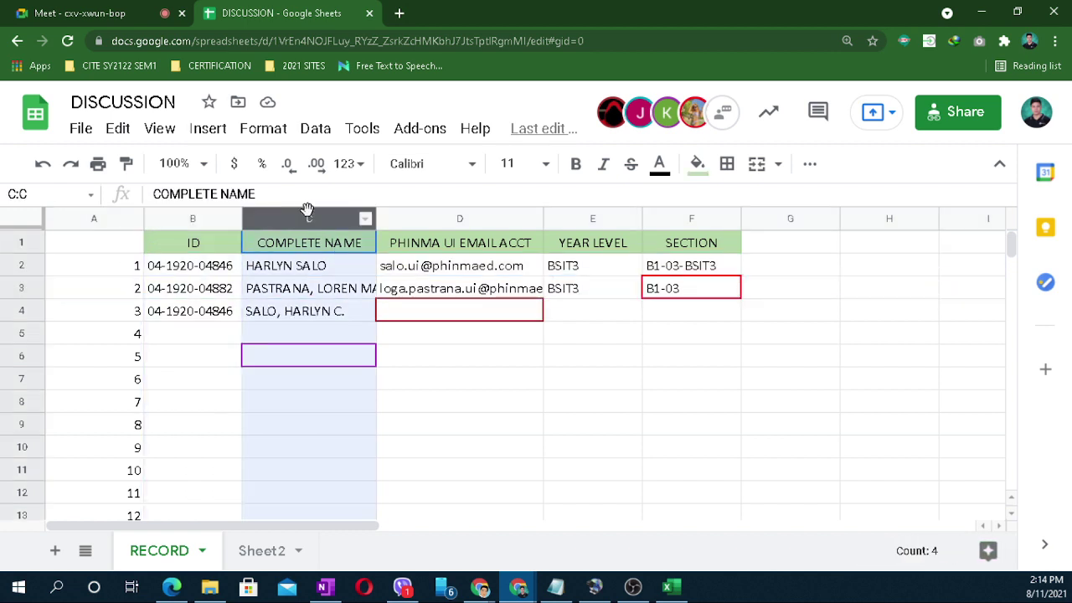
pyautogui.click(468, 217)
pyautogui.click(594, 220)
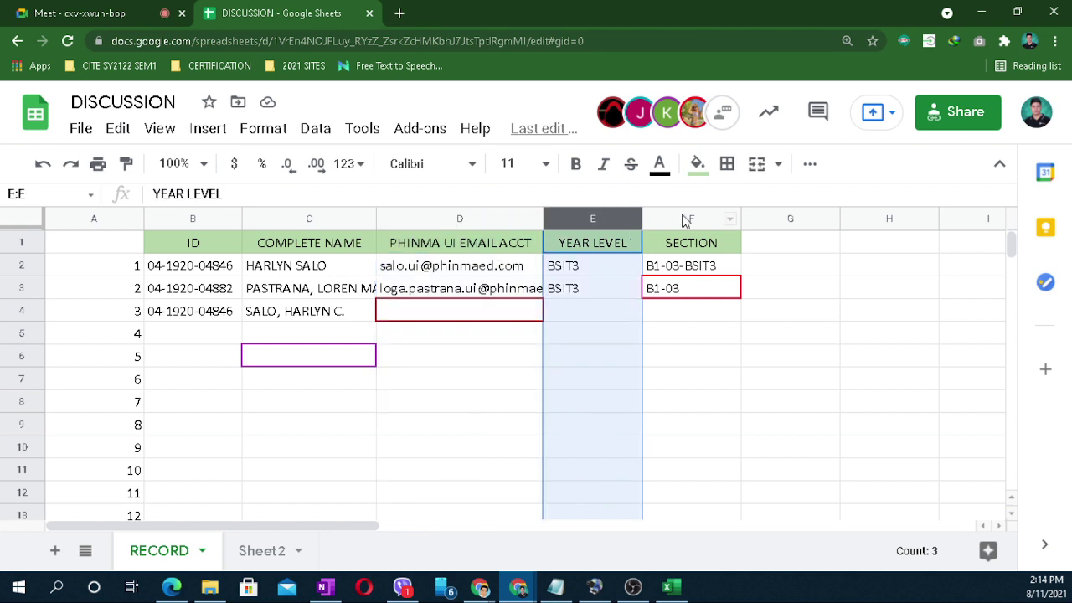
pyautogui.click(688, 218)
pyautogui.click(189, 218)
pyautogui.click(325, 218)
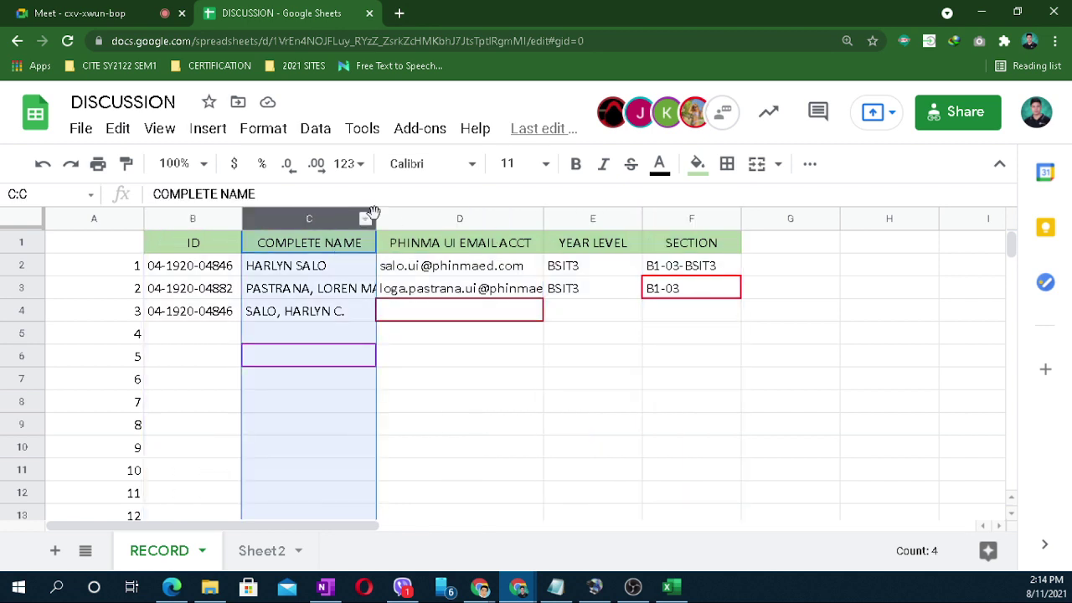
pyautogui.click(462, 217)
pyautogui.click(593, 219)
pyautogui.click(693, 220)
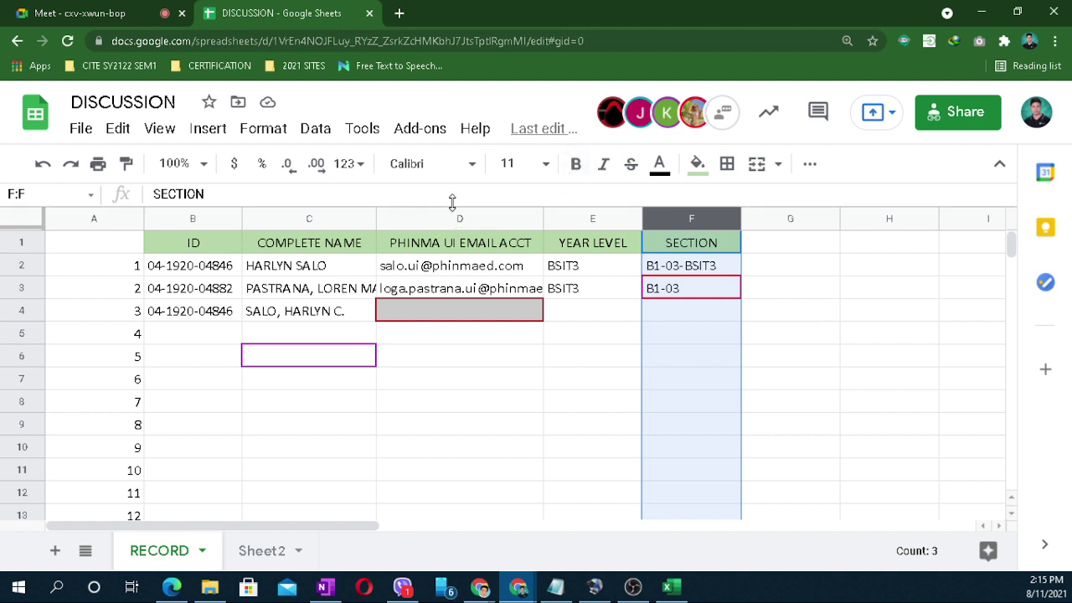
pyautogui.click(827, 315)
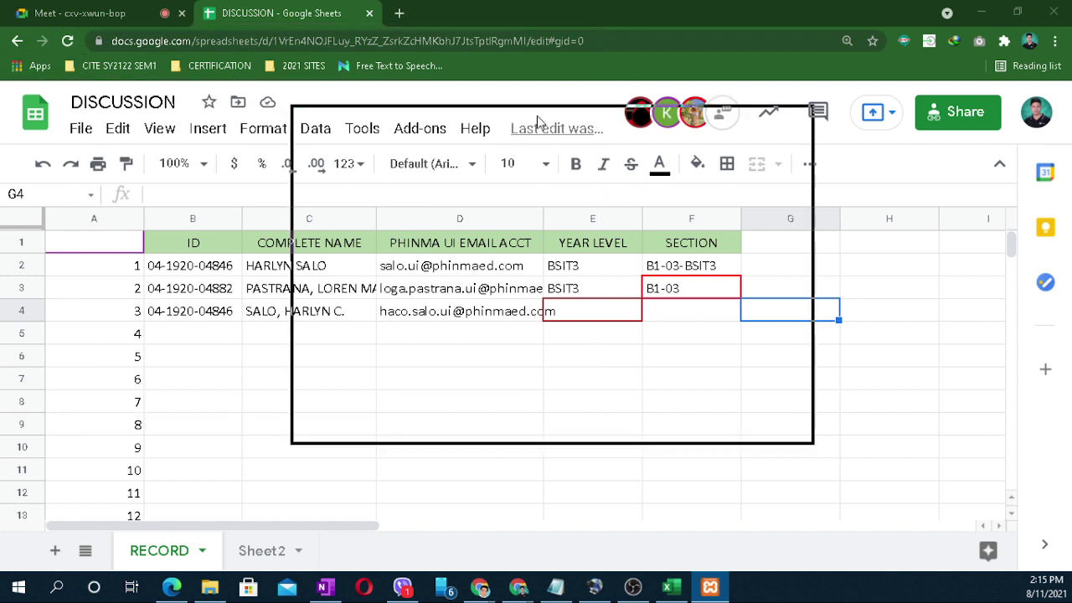
# Step: Start Apache and MySQL in XAMPP Control Panel, then minimize the panel
pyautogui.click(558, 186)
pyautogui.click(554, 205)
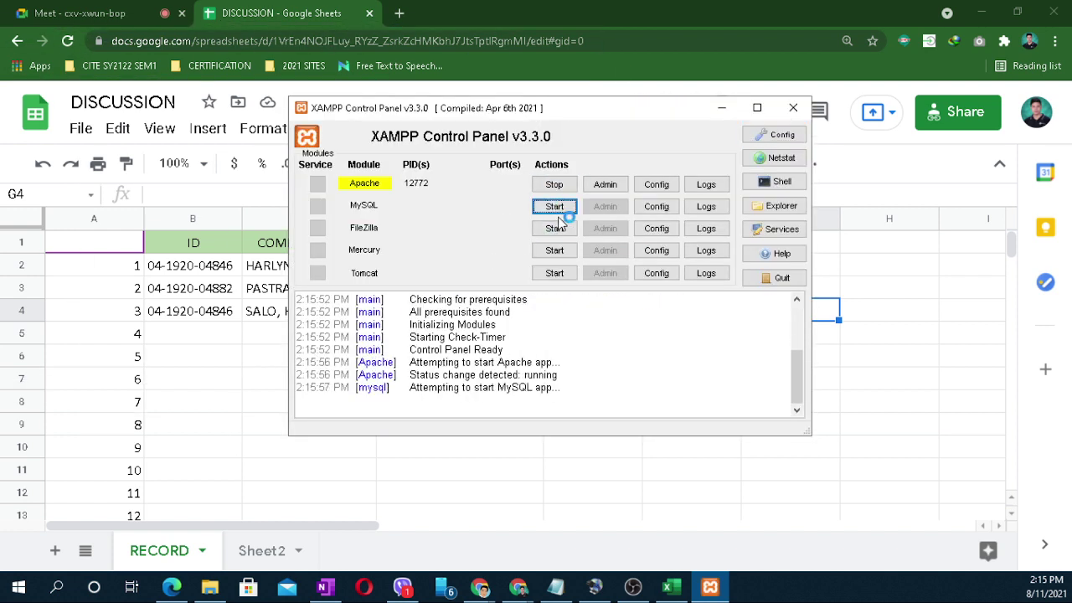
pyautogui.click(724, 109)
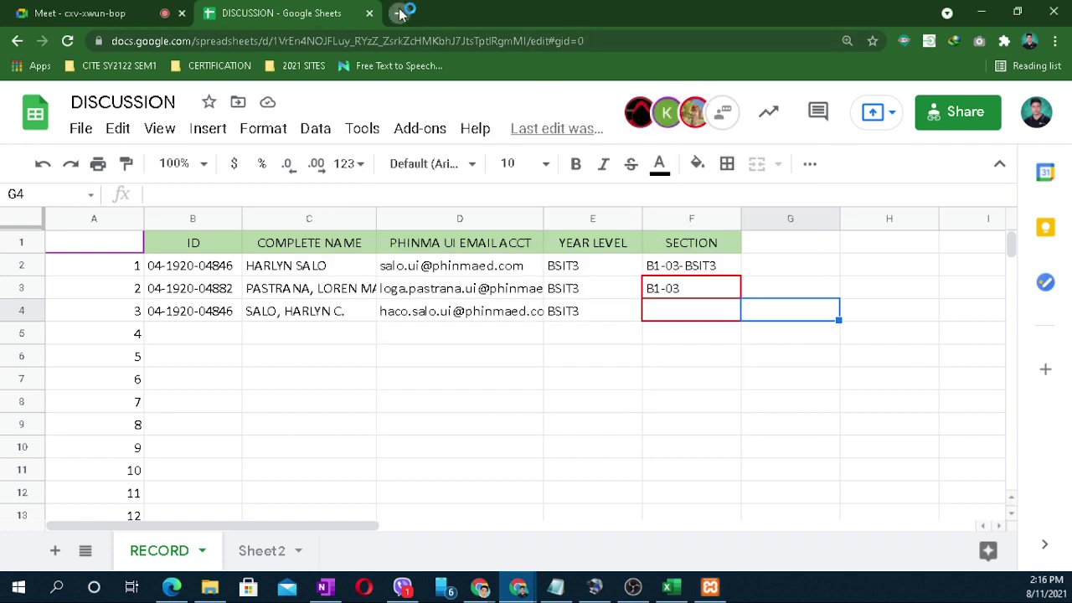
pyautogui.click(400, 14)
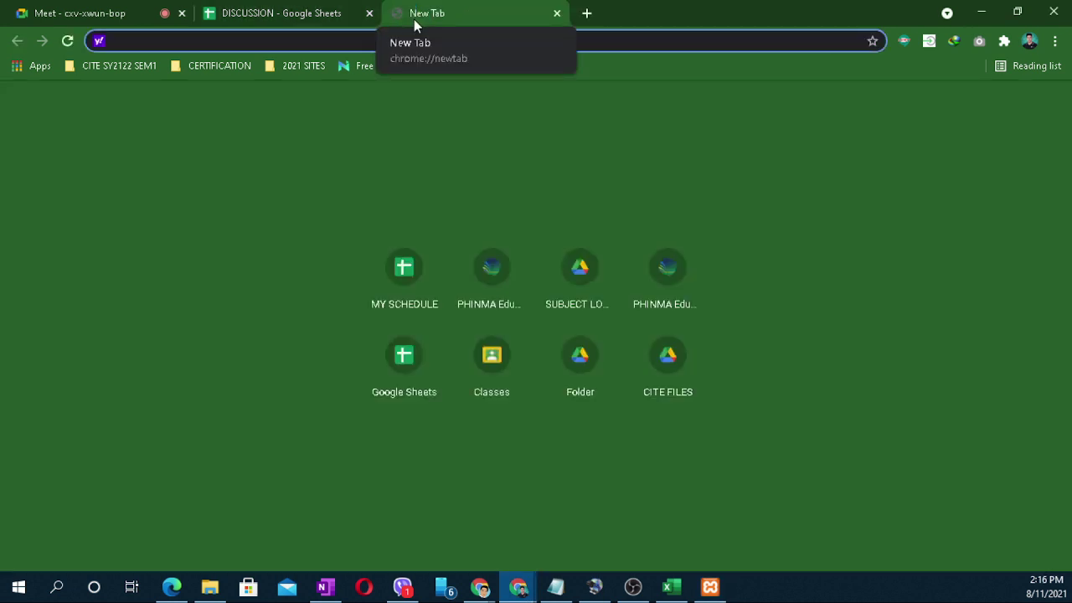
# Step: Load localhost/phpmyadmin in a new tab, briefly recheck XAMPP, then open another blank tab
pyautogui.write('localhost')
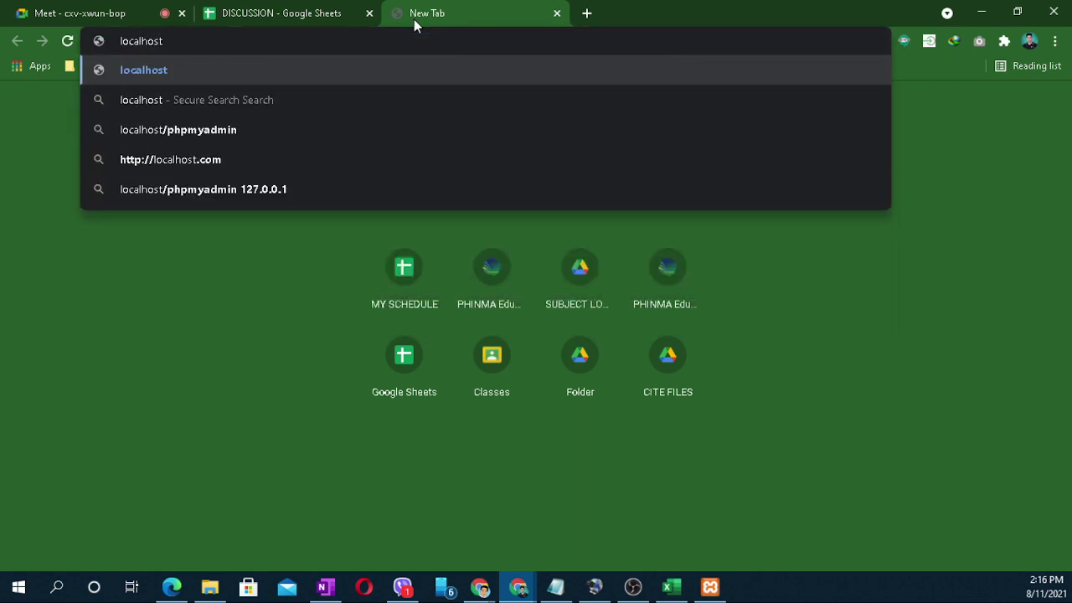
pyautogui.write('/phpm')
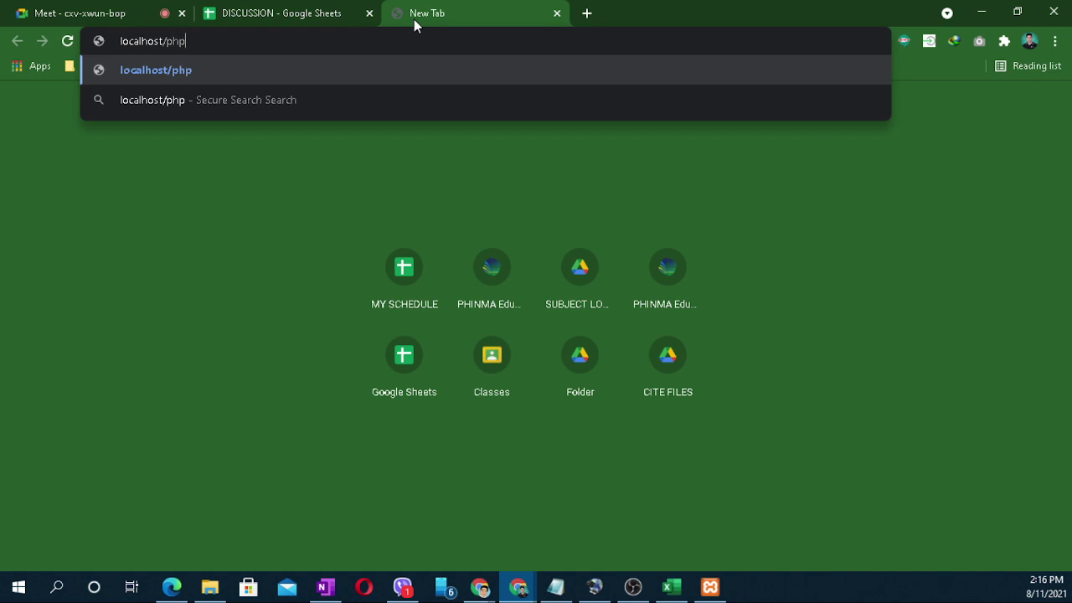
pyautogui.write('yadmin')
pyautogui.press('Return')
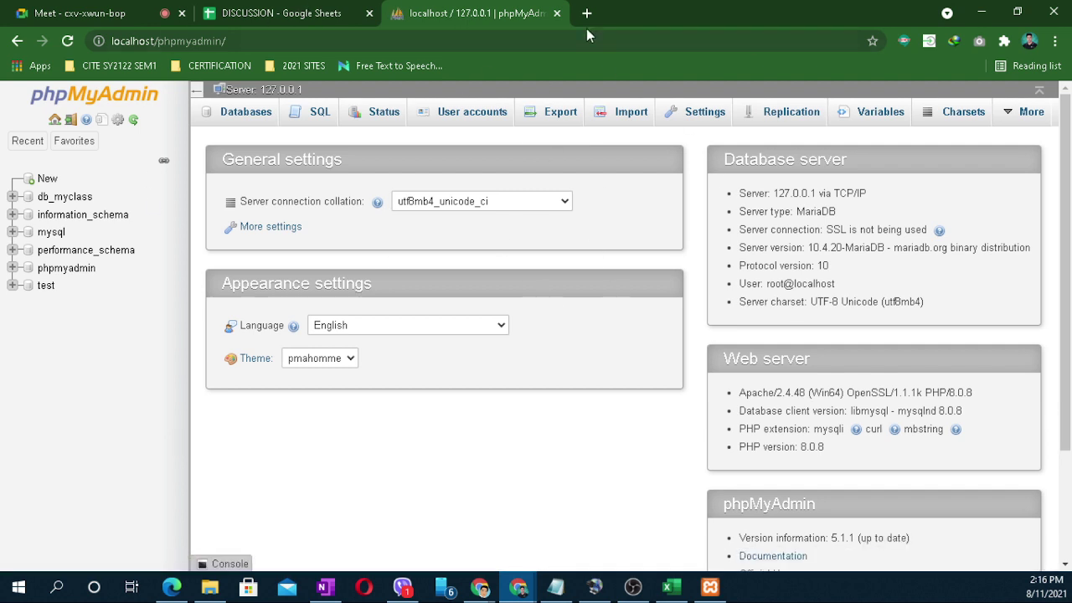
pyautogui.click(711, 588)
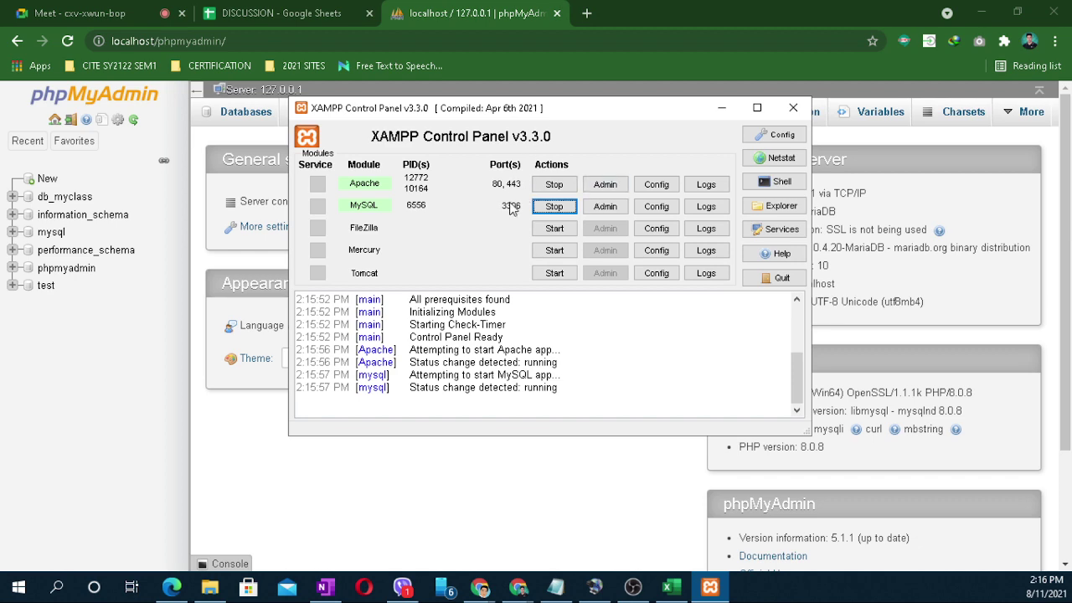
pyautogui.click(723, 109)
pyautogui.click(586, 14)
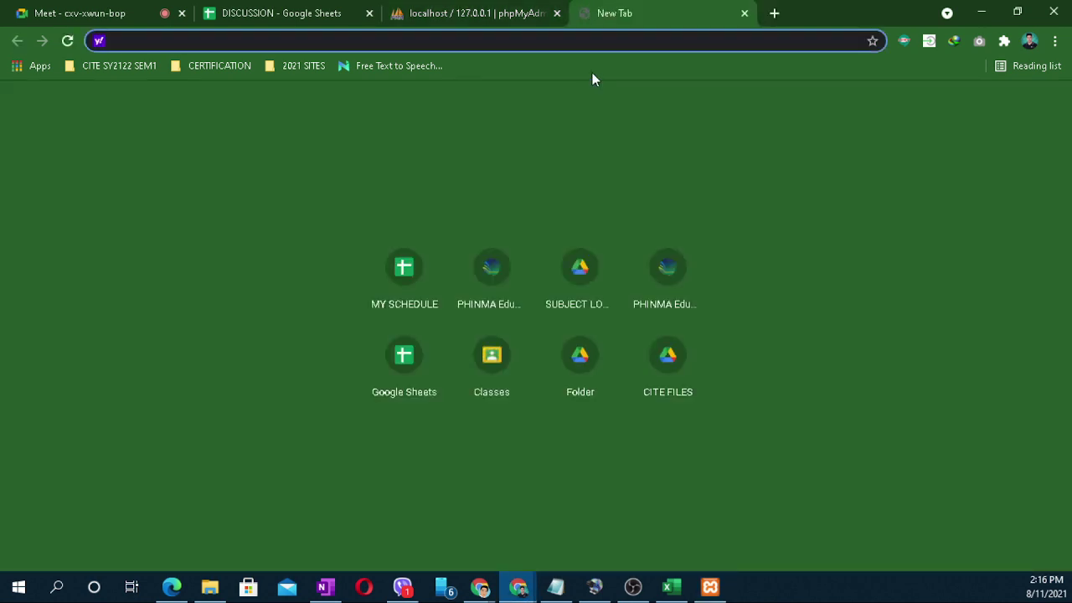
# Step: Search 'xampp download', open Apache Friends, and copy the 8.0.9 (64 bit) Windows download link
pyautogui.write('xampp')
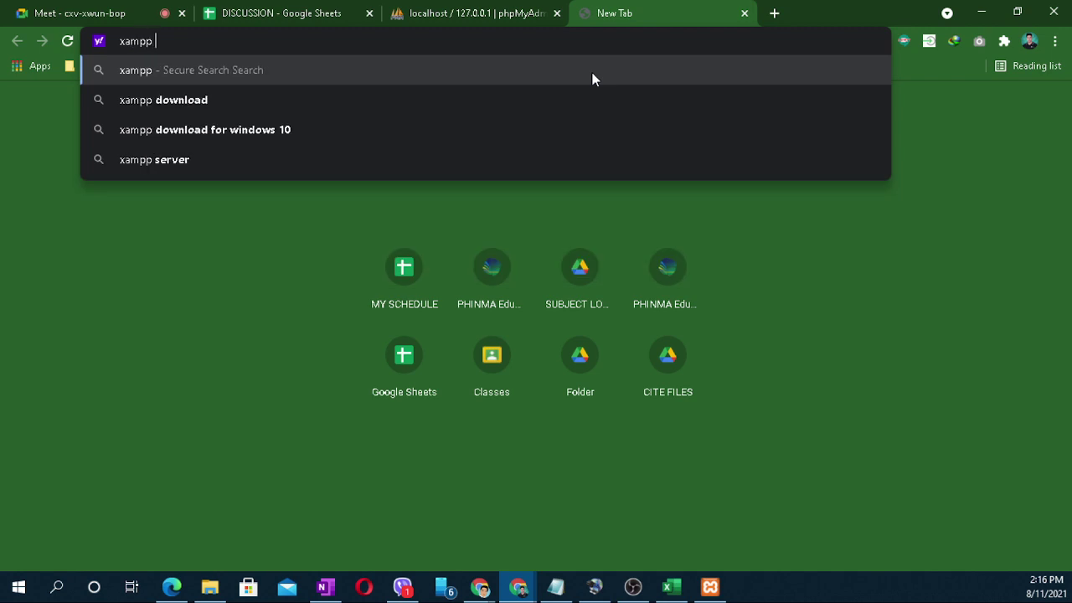
pyautogui.write(' download')
pyautogui.press('Return')
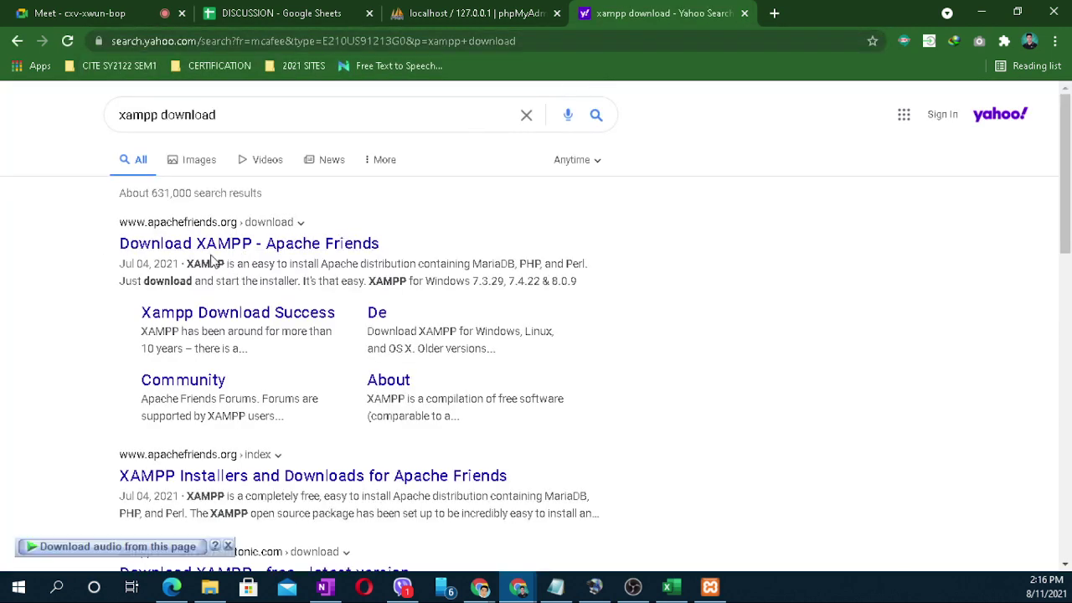
pyautogui.click(232, 245)
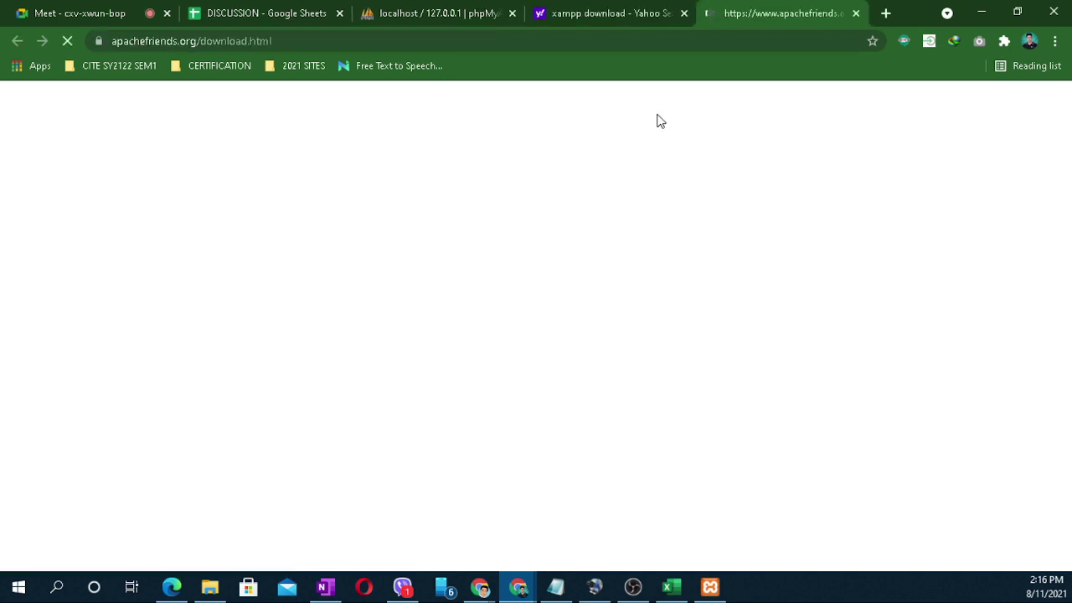
pyautogui.scroll(-5, 373, 334)
pyautogui.scroll(4, 373, 334)
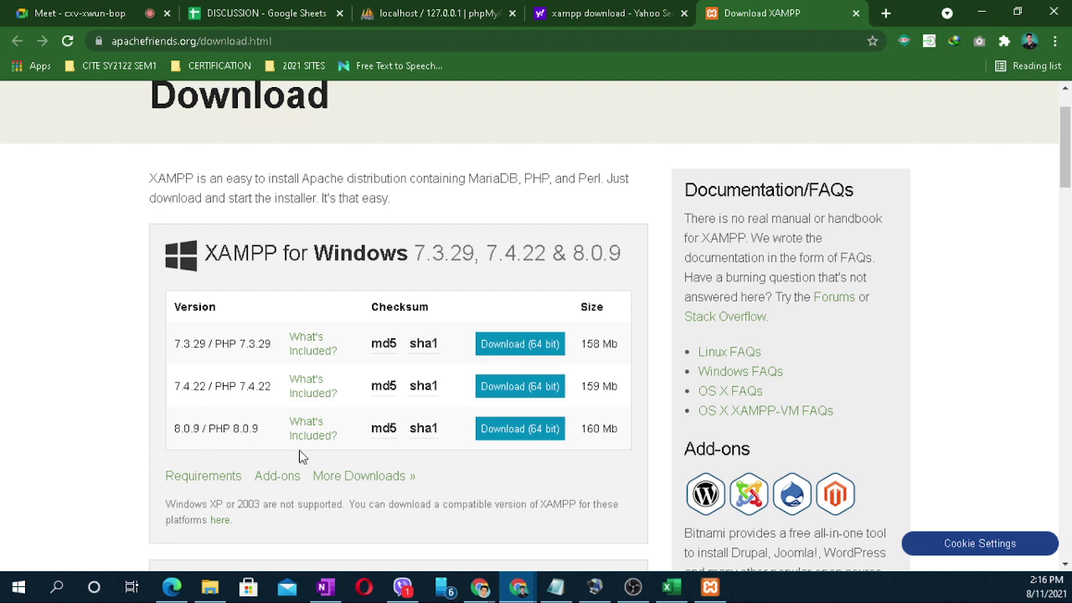
pyautogui.rightClick(513, 430)
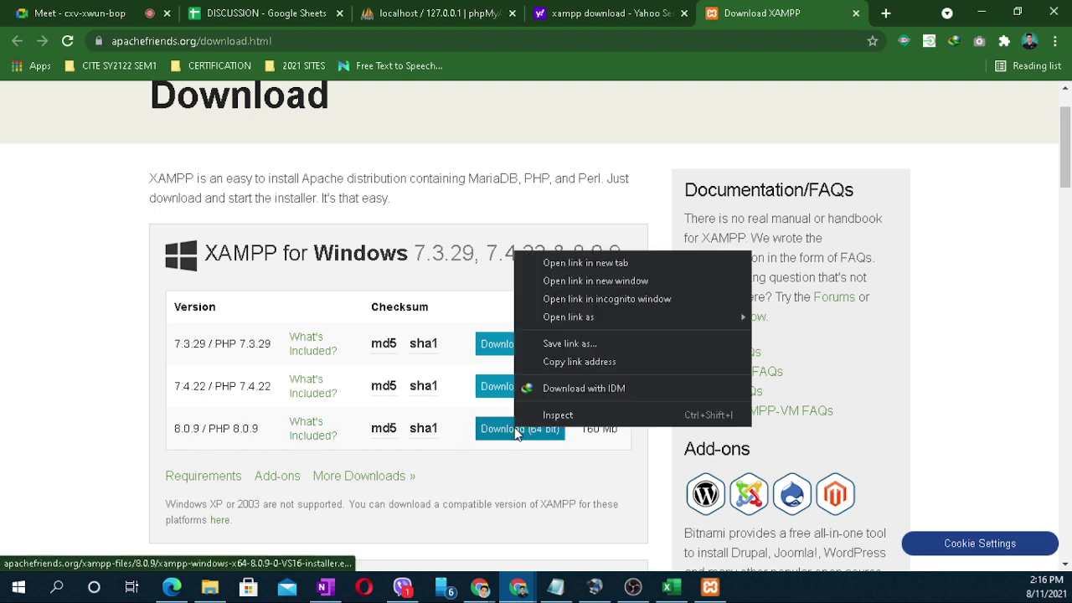
pyautogui.click(591, 361)
pyautogui.click(47, 10)
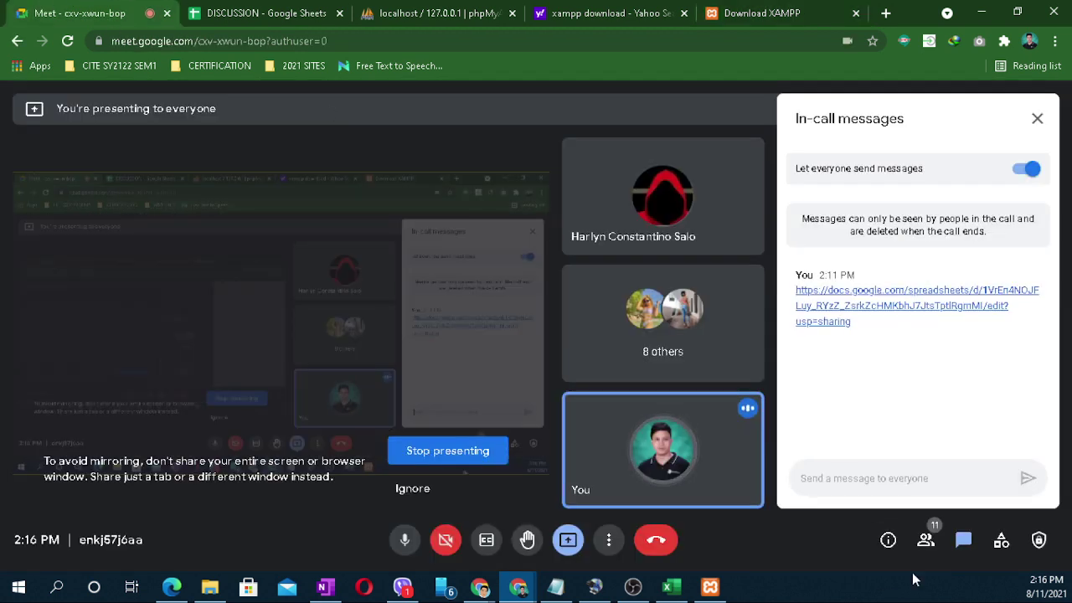
# Step: Send 'XAMPP FOR WIDNOWS' with the pasted 8.0.9 installer link to the Meet chat
pyautogui.click(876, 477)
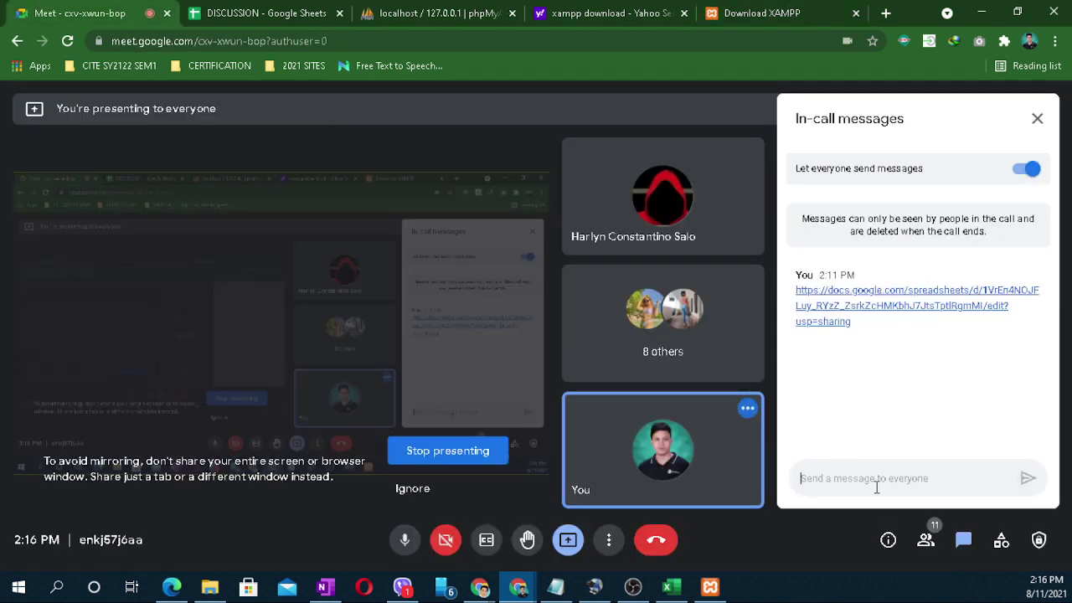
pyautogui.write('XAMPP ')
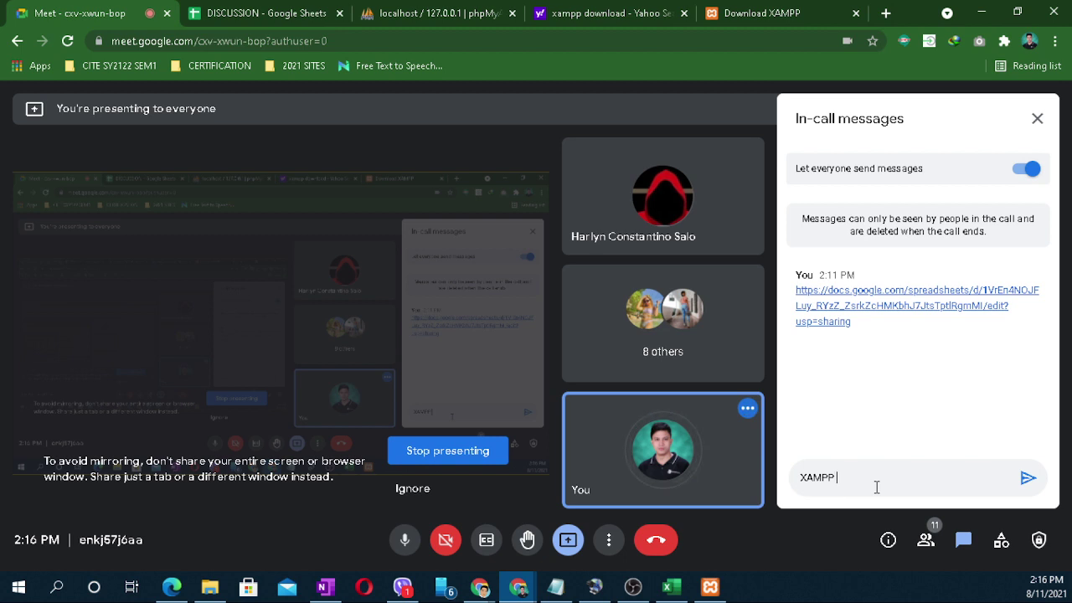
pyautogui.write('FOR WIDNOWS')
pyautogui.hotkey('ctrl', 'v')
pyautogui.press('Return')
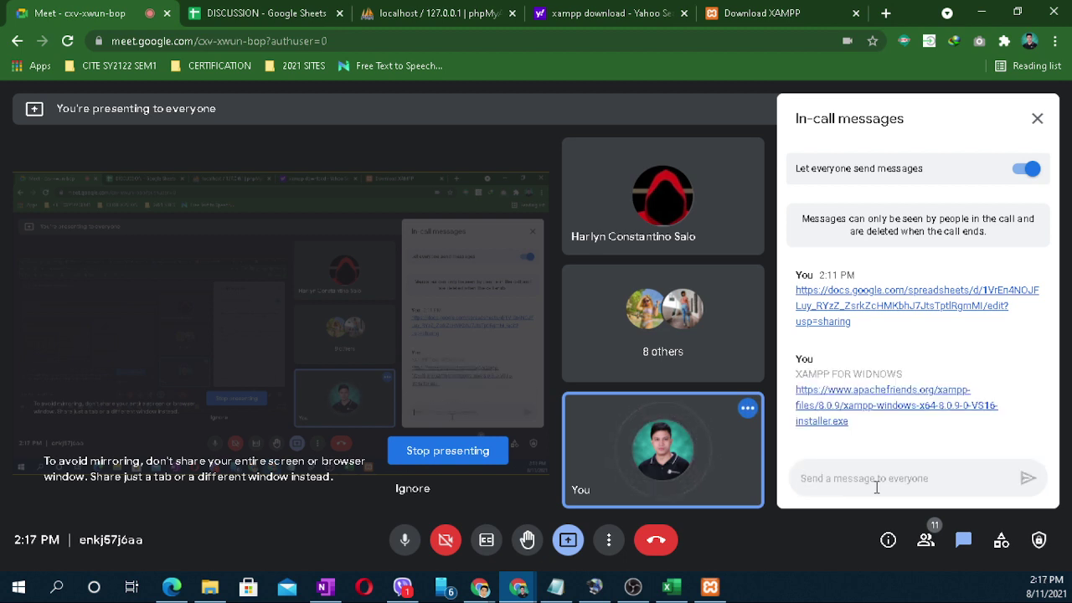
pyautogui.click(736, 7)
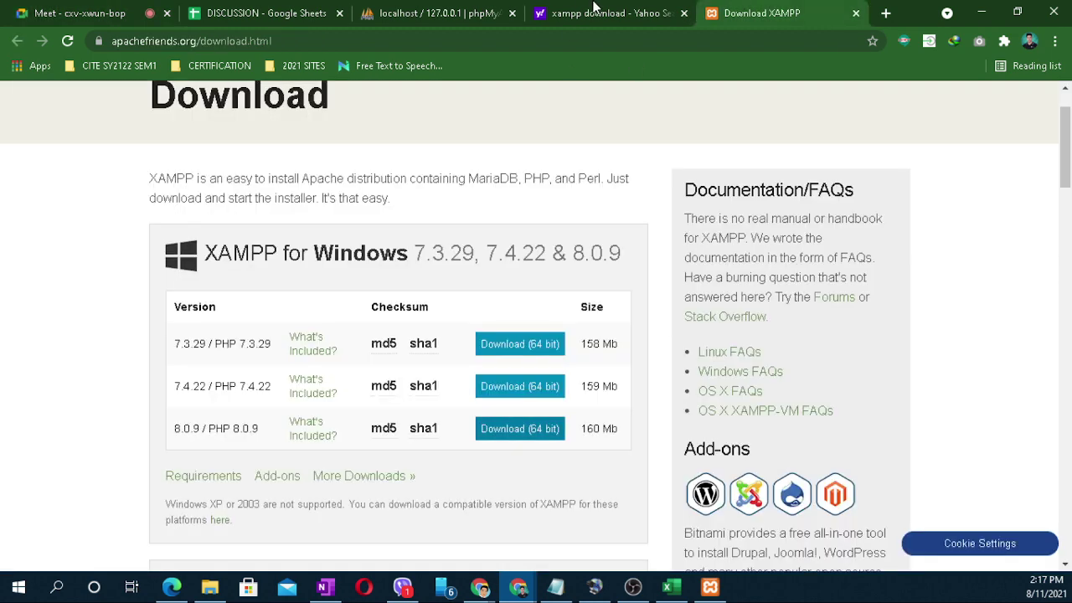
# Step: Show XAMPP running, view the localhost/phpmyadmin page and DISCUSSION sheet, then the relational model PDF
pyautogui.click(714, 588)
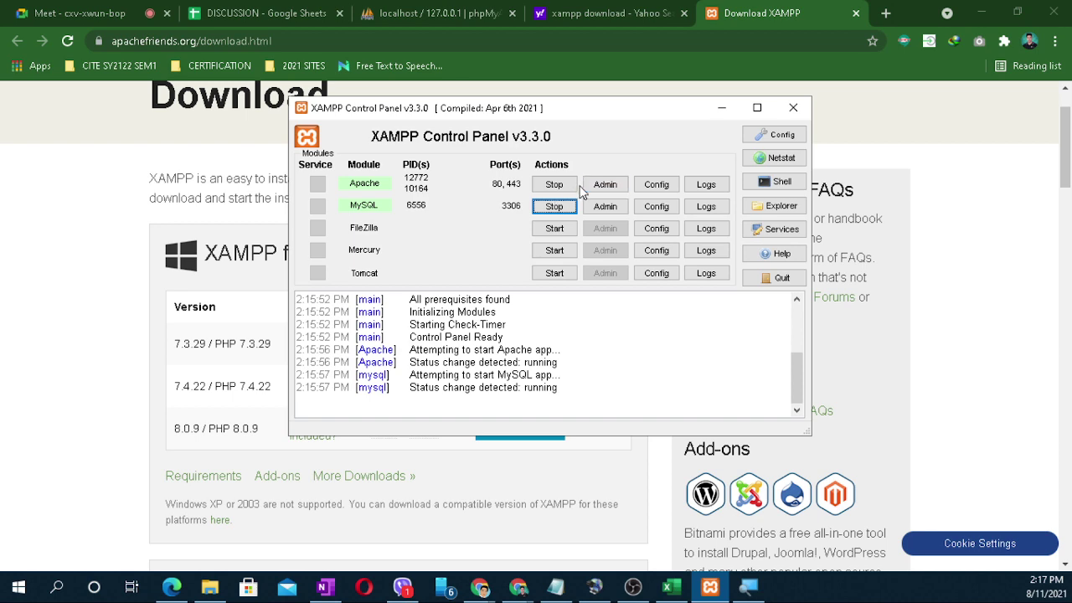
pyautogui.click(491, 15)
pyautogui.click(147, 44)
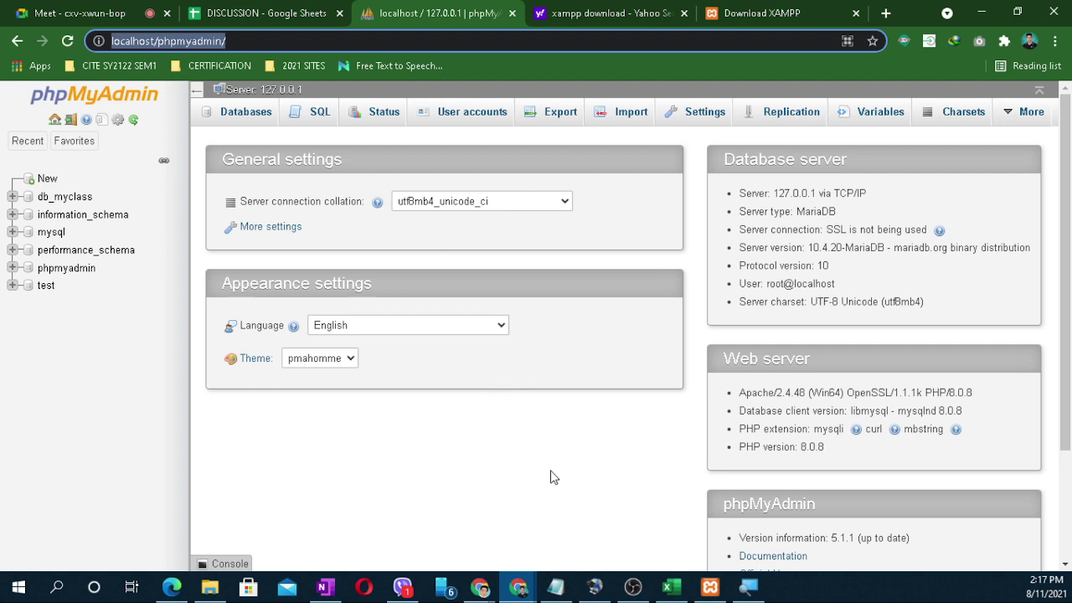
pyautogui.click(275, 10)
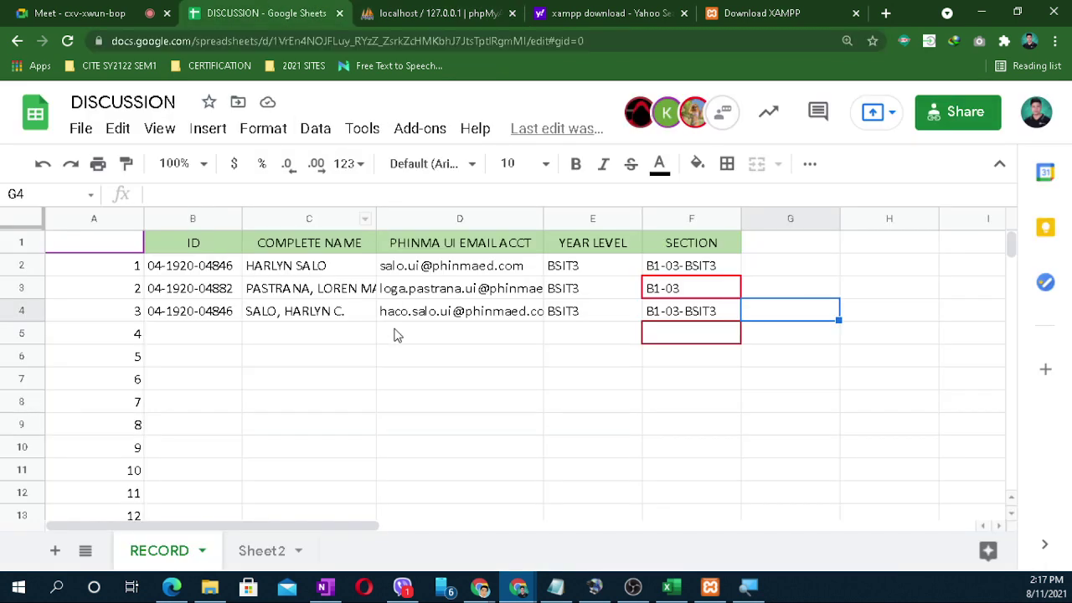
pyautogui.click(390, 378)
pyautogui.click(749, 419)
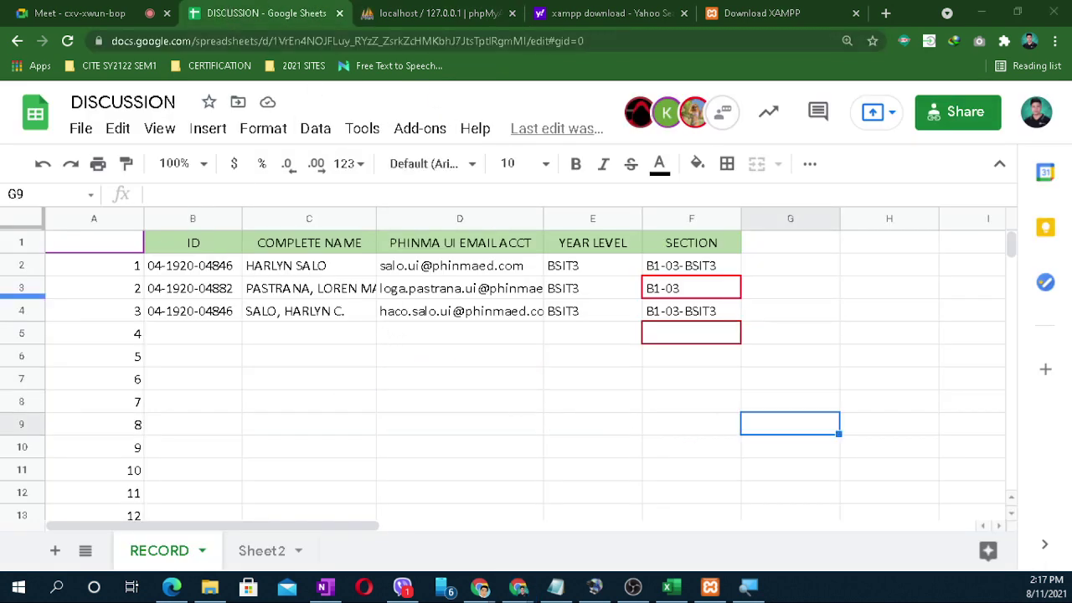
pyautogui.click(172, 586)
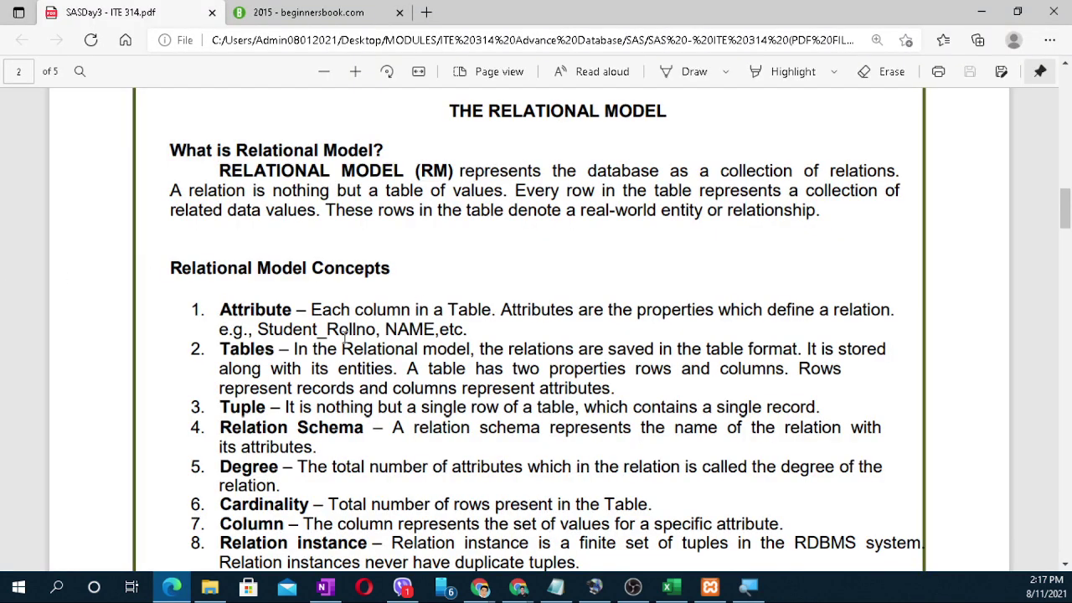
# Step: Highlight the Attribute definition in the PDF, then minimize Edge to return to the sheet
pyautogui.moveTo(298, 312); pyautogui.dragTo(492, 332)
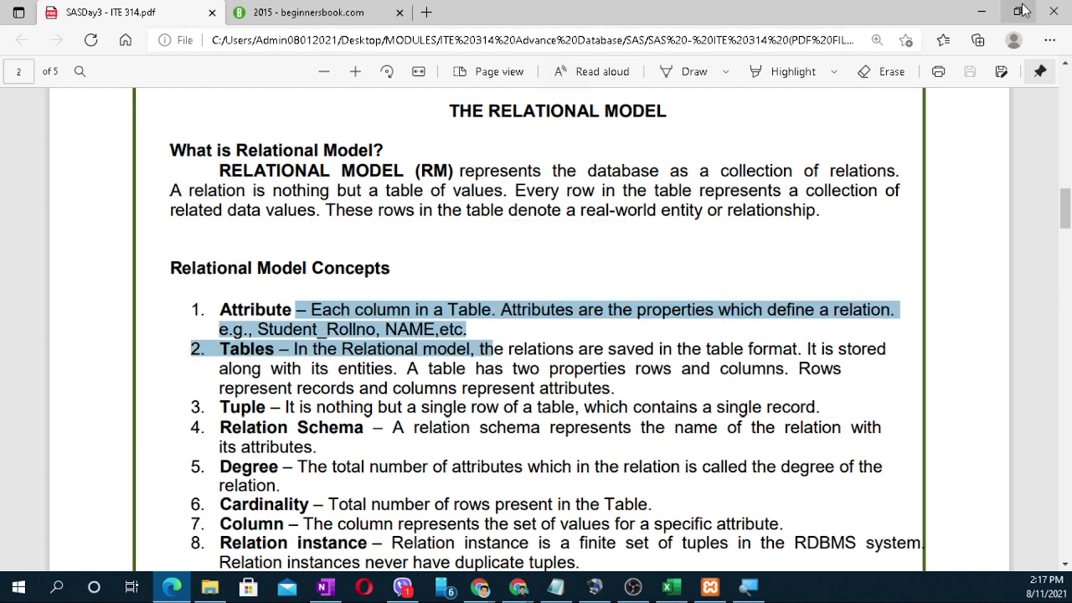
pyautogui.click(991, 10)
pyautogui.click(500, 425)
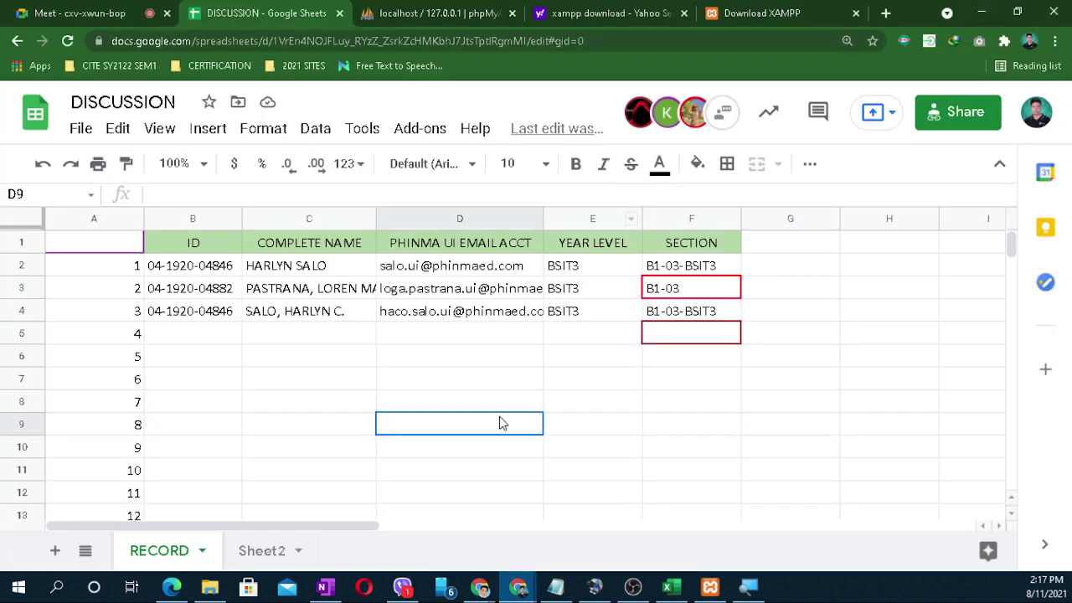
# Step: Select the first student's name in C2 and bring up Chrome's main menu
pyautogui.click(265, 342)
pyautogui.click(295, 275)
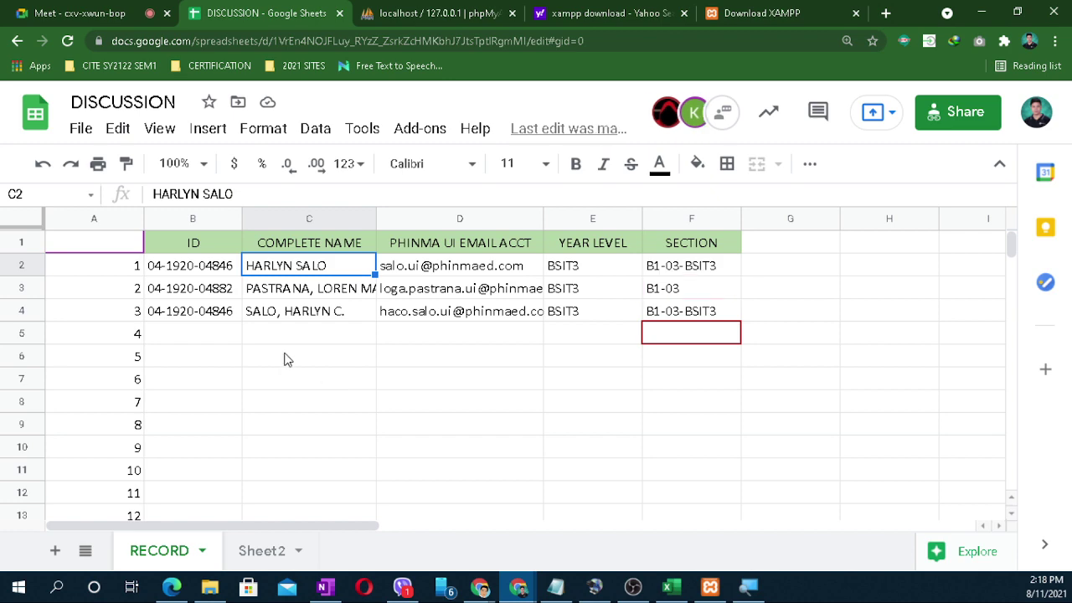
pyautogui.click(1055, 40)
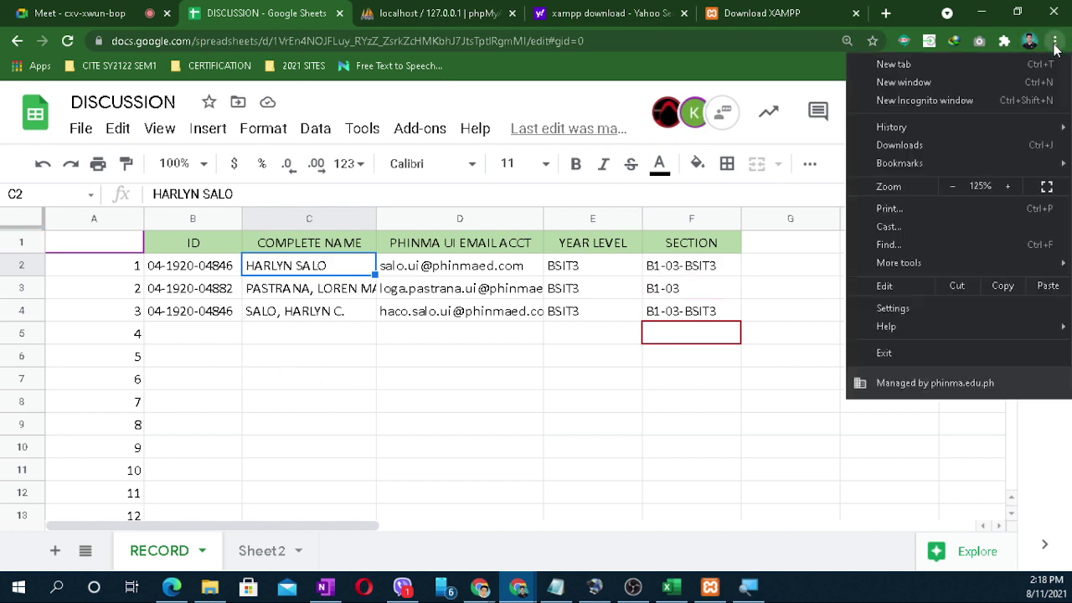
# Step: Enlarge the page zoom two steps to 175%
pyautogui.click(1007, 186)
pyautogui.click(1008, 186)
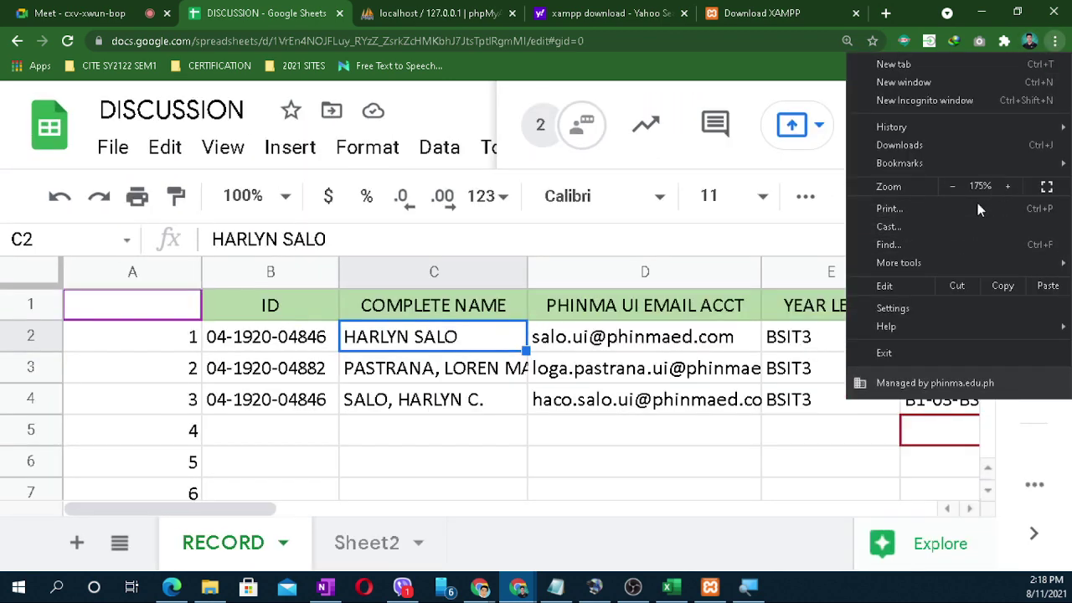
pyautogui.click(462, 459)
# Step: Point out the first record's ID in B2, e-mail in D2 and year level BSIT3 in E2
pyautogui.click(303, 348)
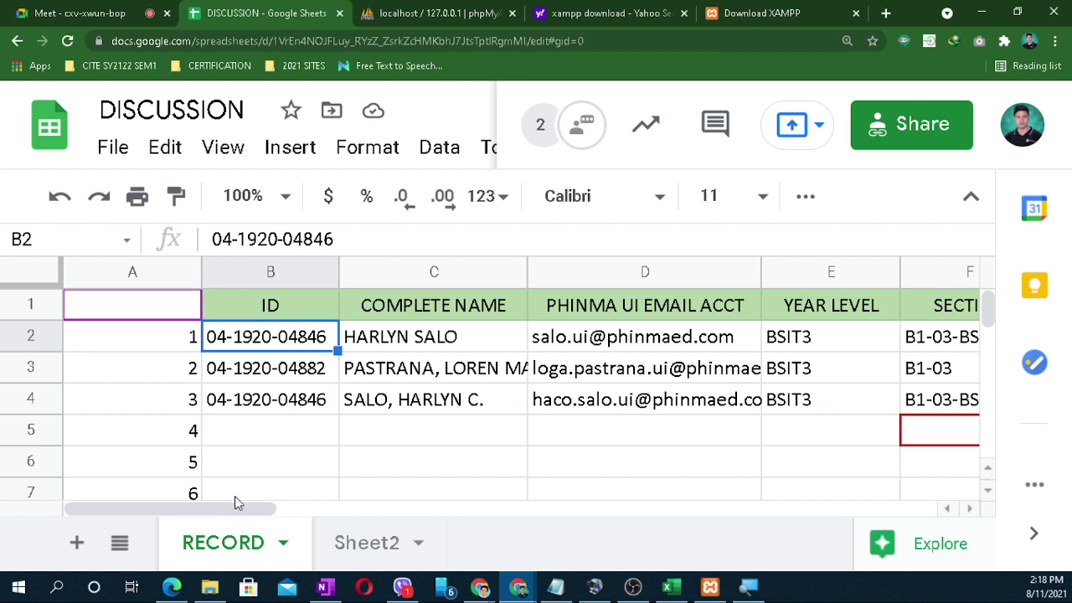
pyautogui.moveTo(237, 505); pyautogui.dragTo(263, 508)
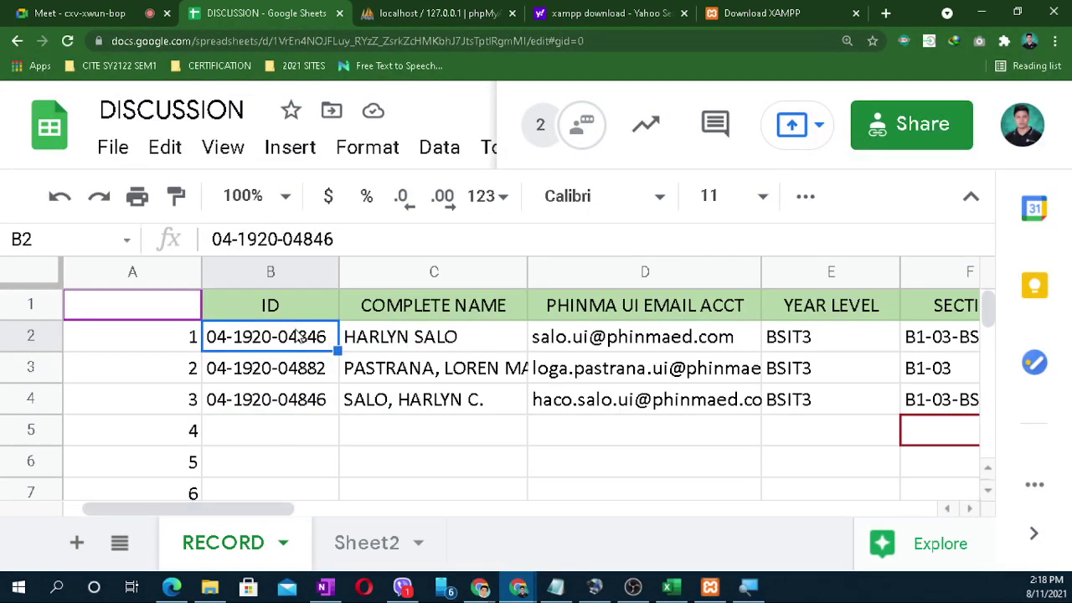
pyautogui.click(385, 469)
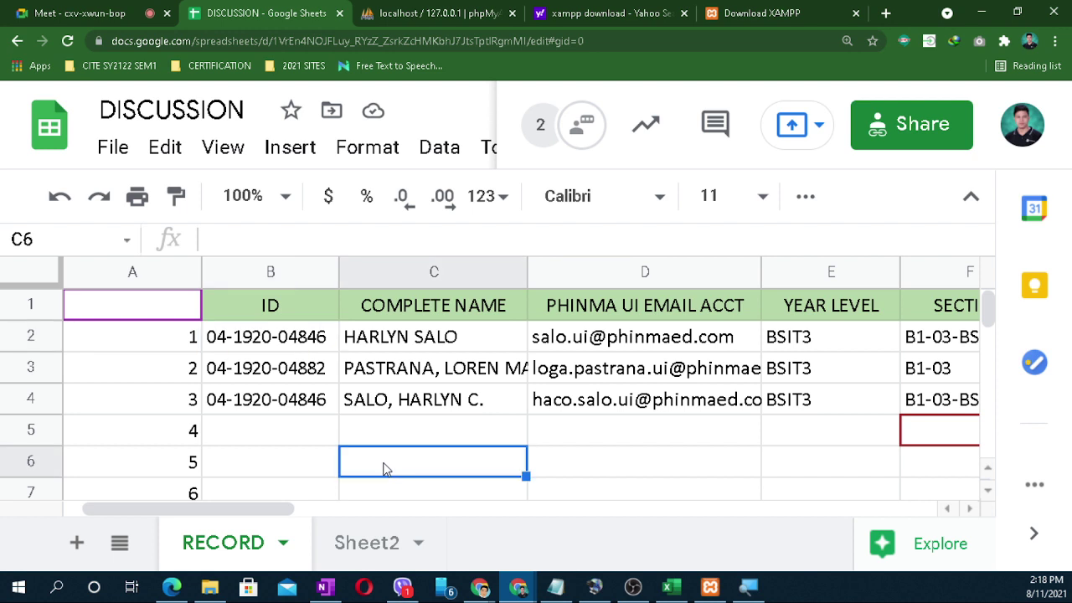
pyautogui.click(295, 343)
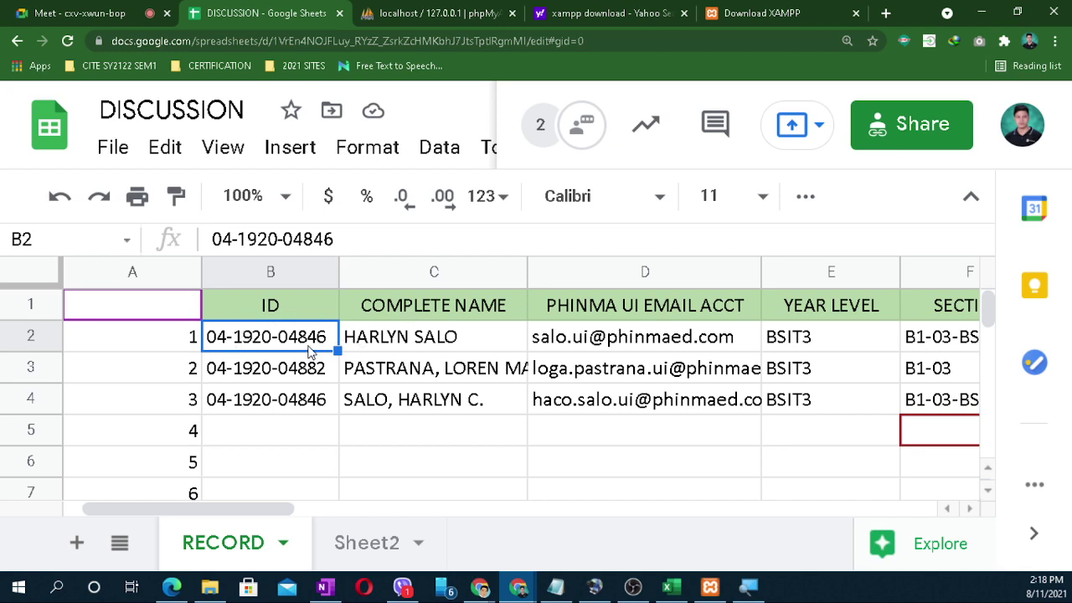
pyautogui.click(614, 347)
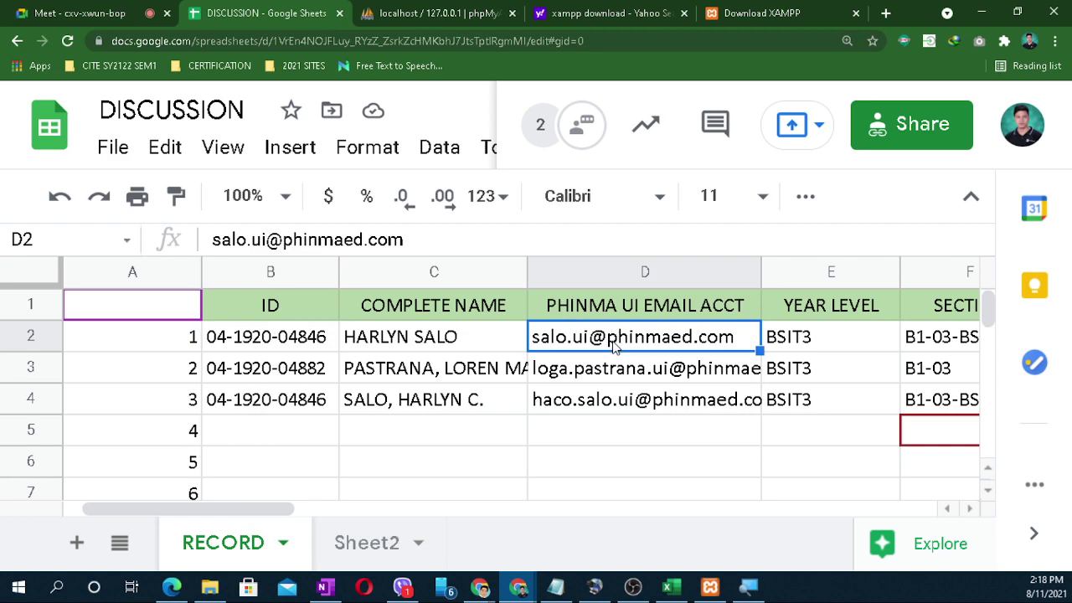
pyautogui.moveTo(294, 509); pyautogui.dragTo(304, 510)
pyautogui.click(581, 475)
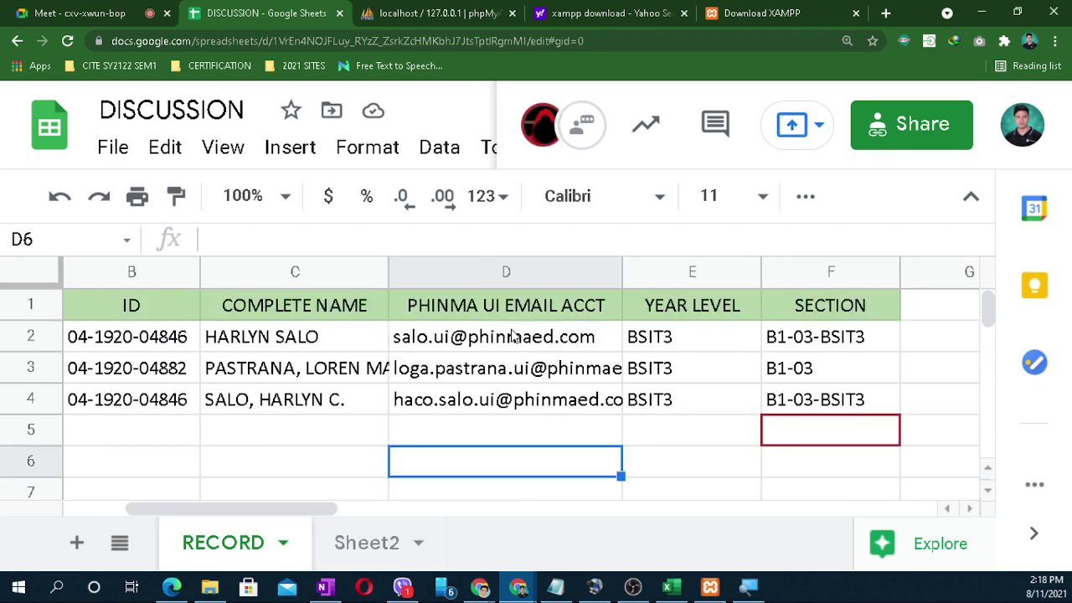
pyautogui.click(536, 331)
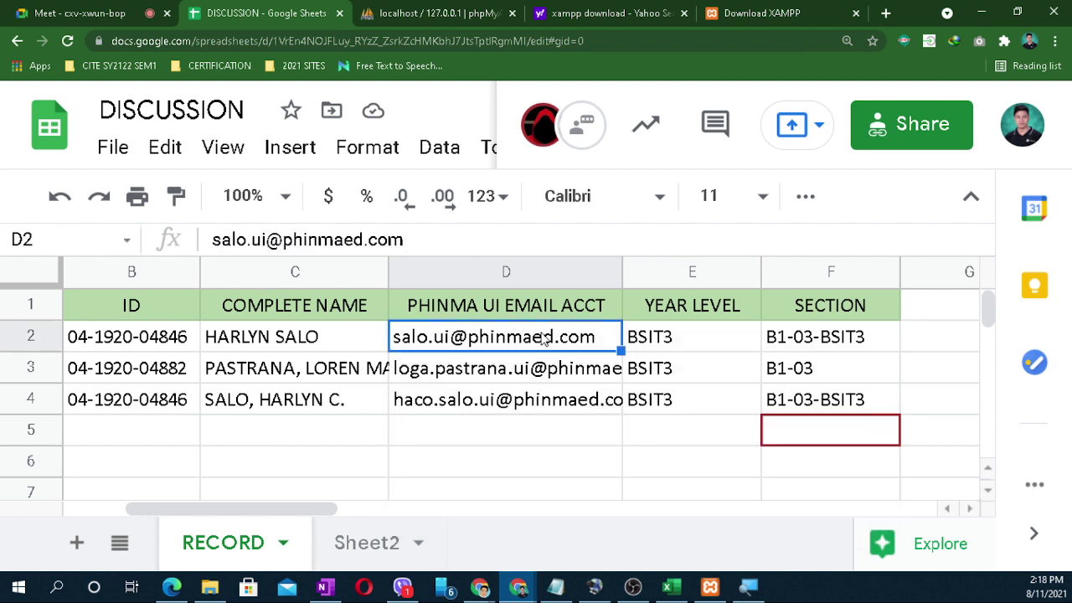
pyautogui.click(691, 334)
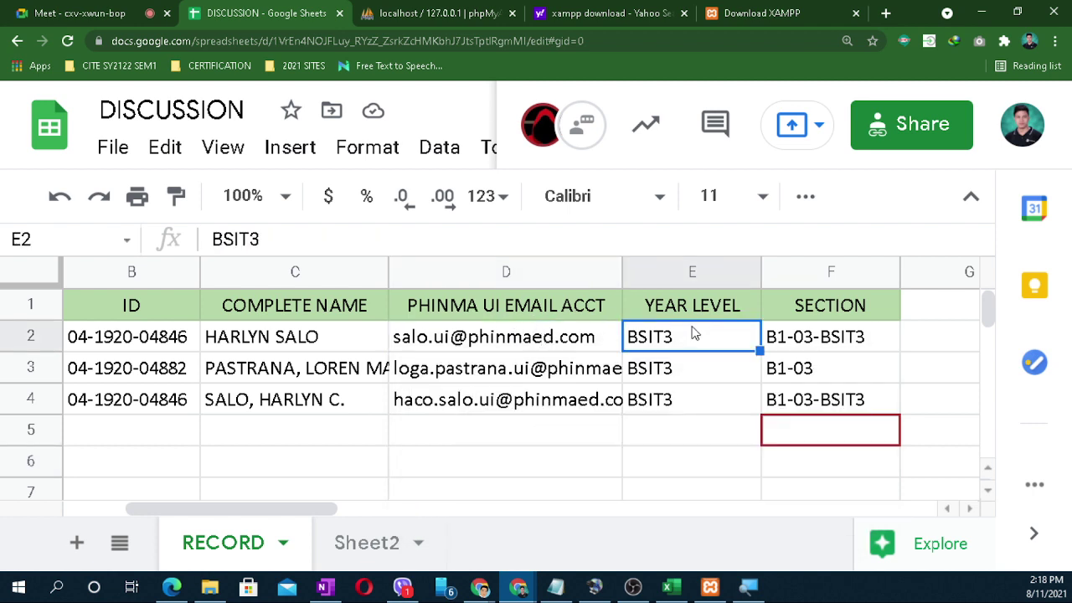
# Step: Highlight each column from SECTION back to ID, then row 2 as one record, before switching to the PDF
pyautogui.click(804, 275)
pyautogui.click(694, 272)
pyautogui.click(537, 271)
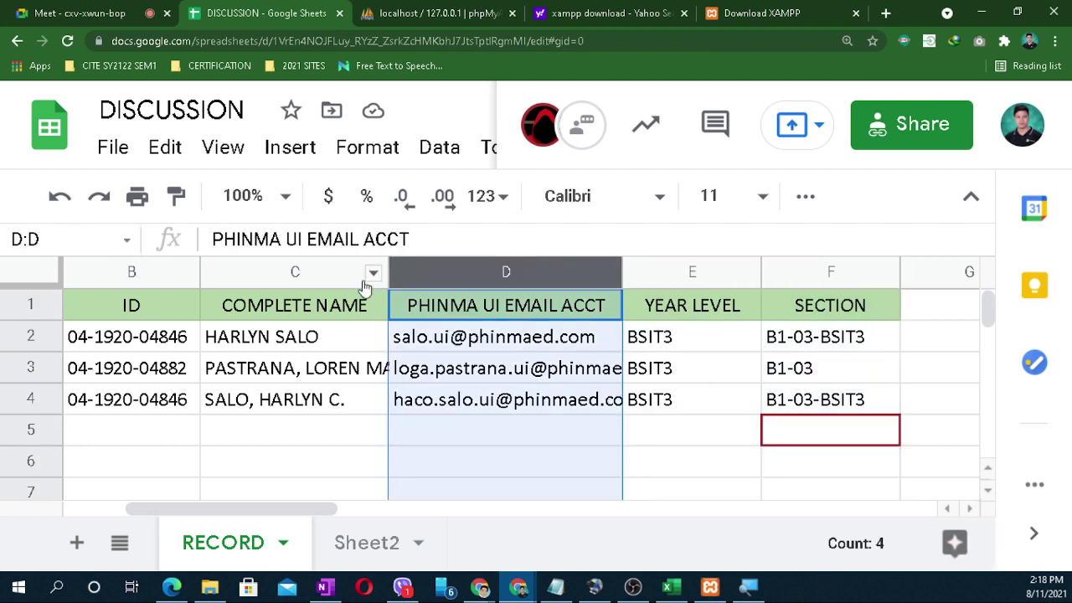
pyautogui.click(311, 271)
pyautogui.click(141, 270)
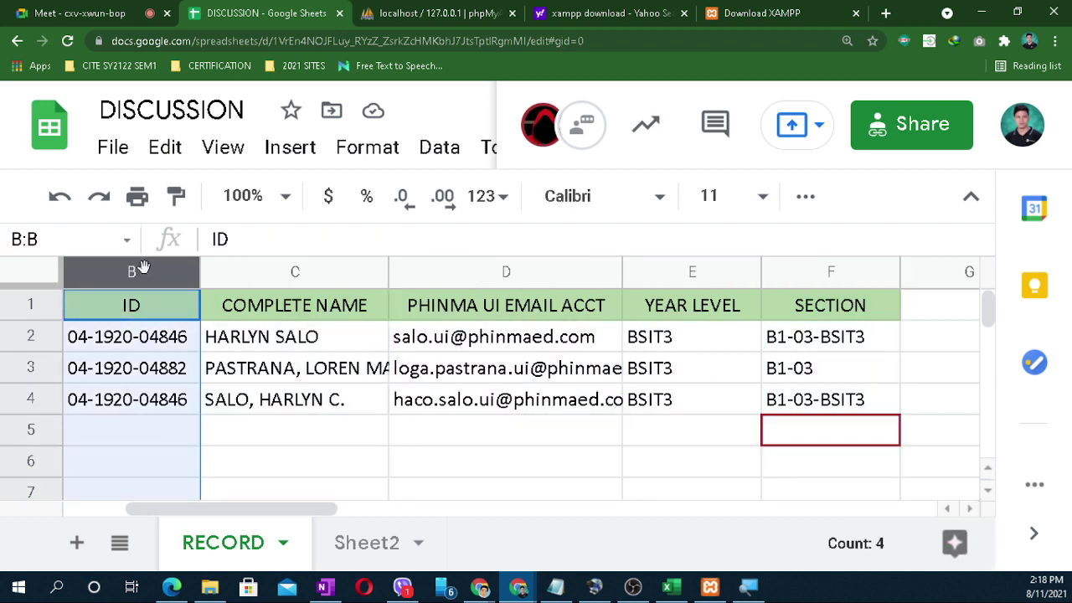
pyautogui.click(313, 266)
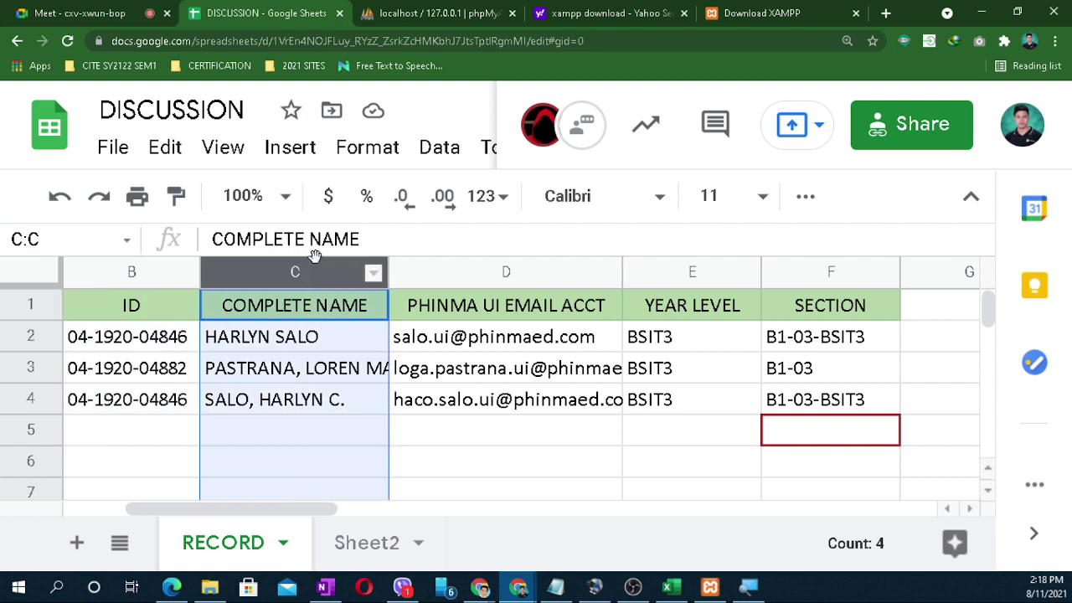
pyautogui.click(479, 269)
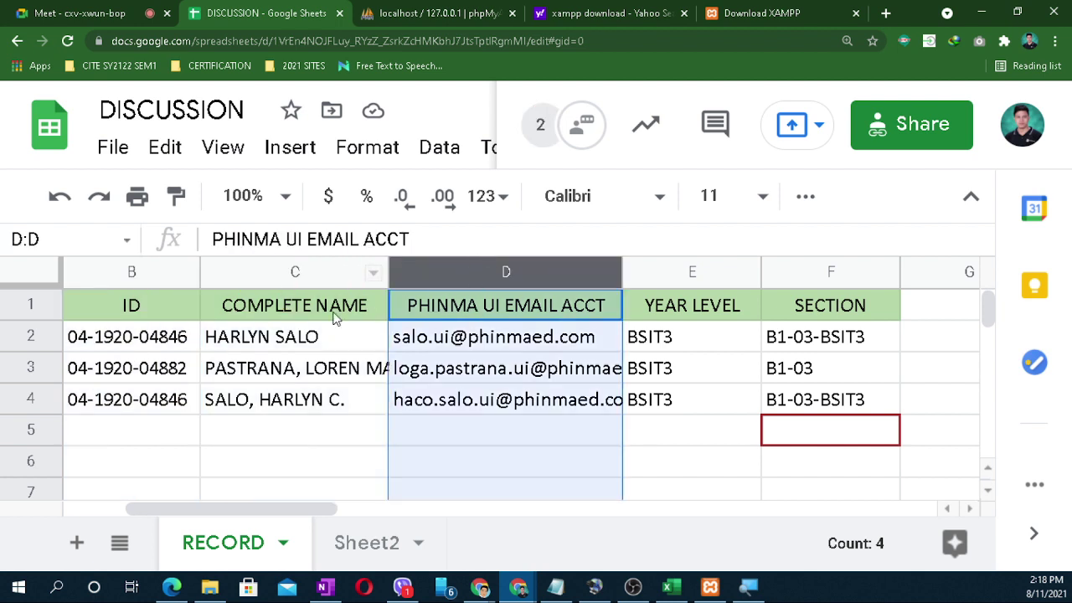
pyautogui.click(32, 336)
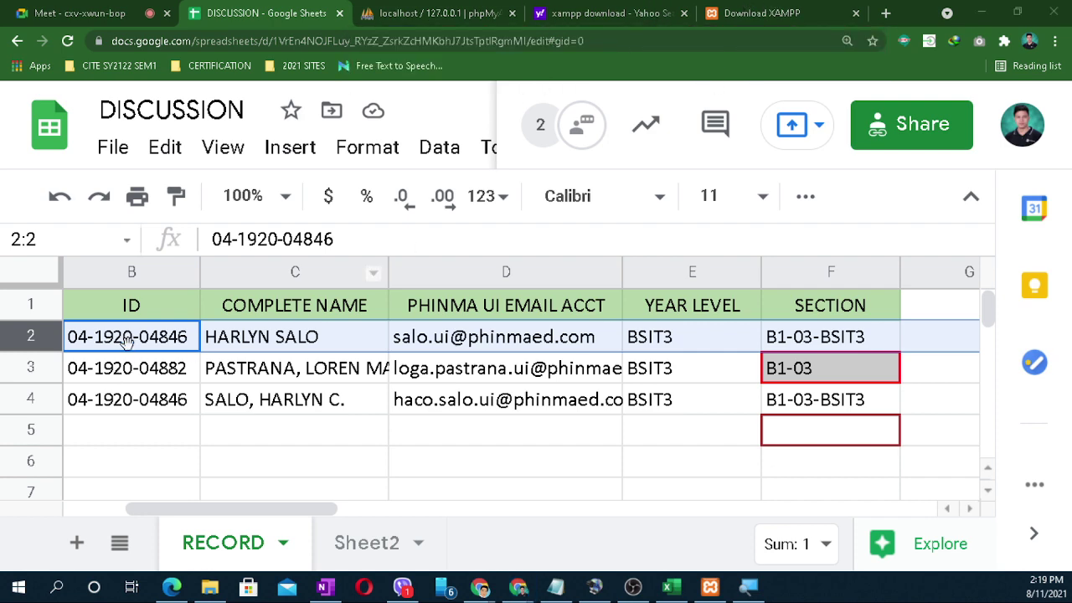
pyautogui.hotkey('alt', 'Tab')
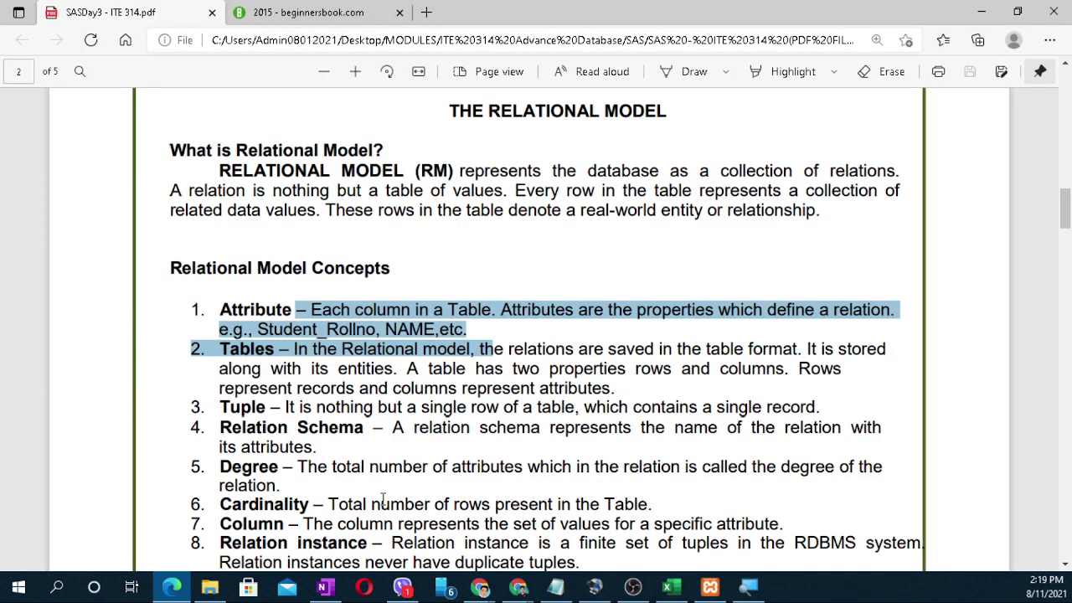